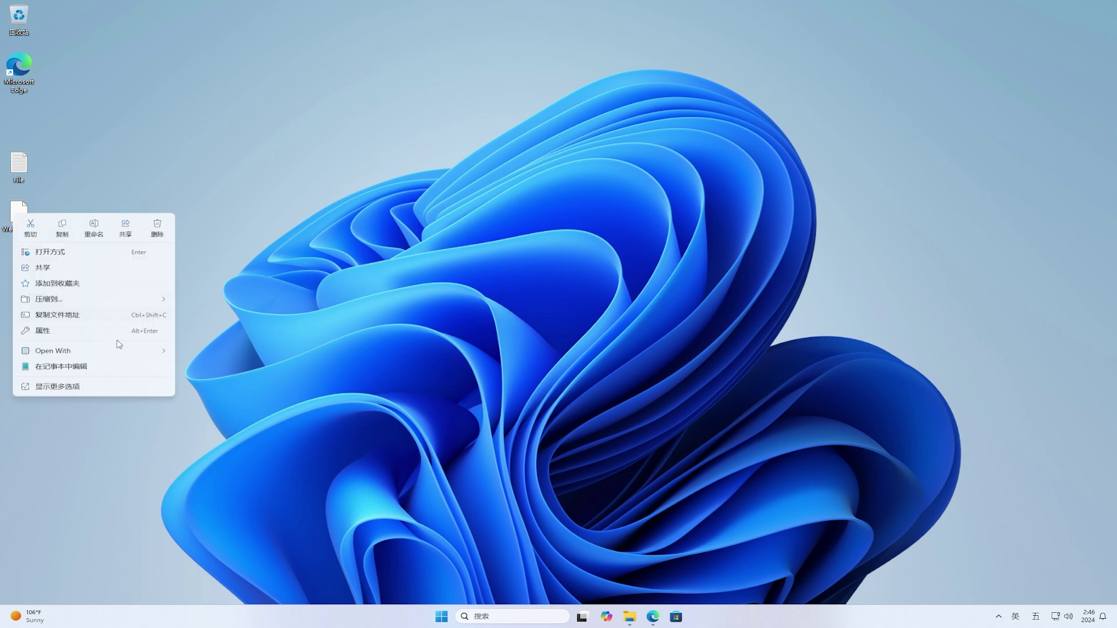
{"action": "mouse_move", "coordinate": [142, 357]}
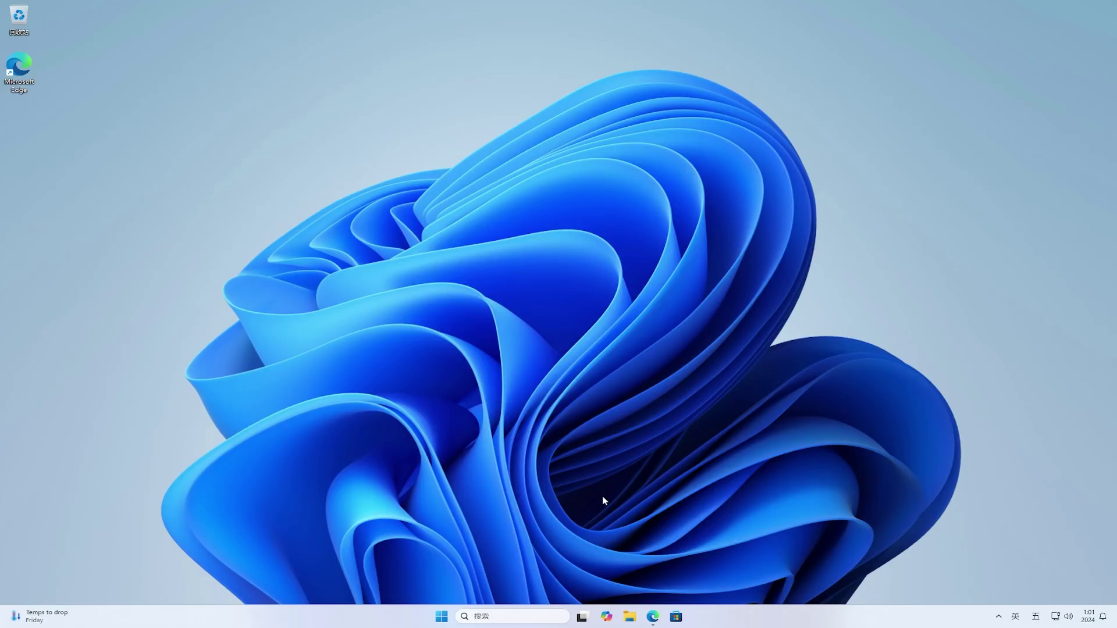
{"action": "left_click", "coordinate": [653, 617]}
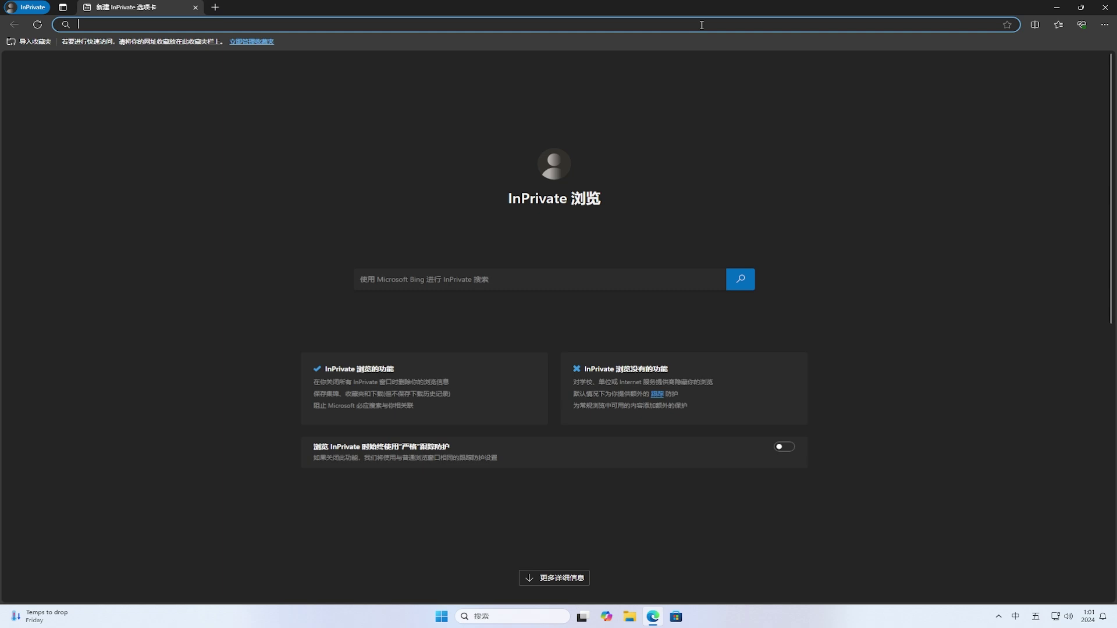
{"action": "key", "text": "shift"}
{"action": "type", "text": "htt"}
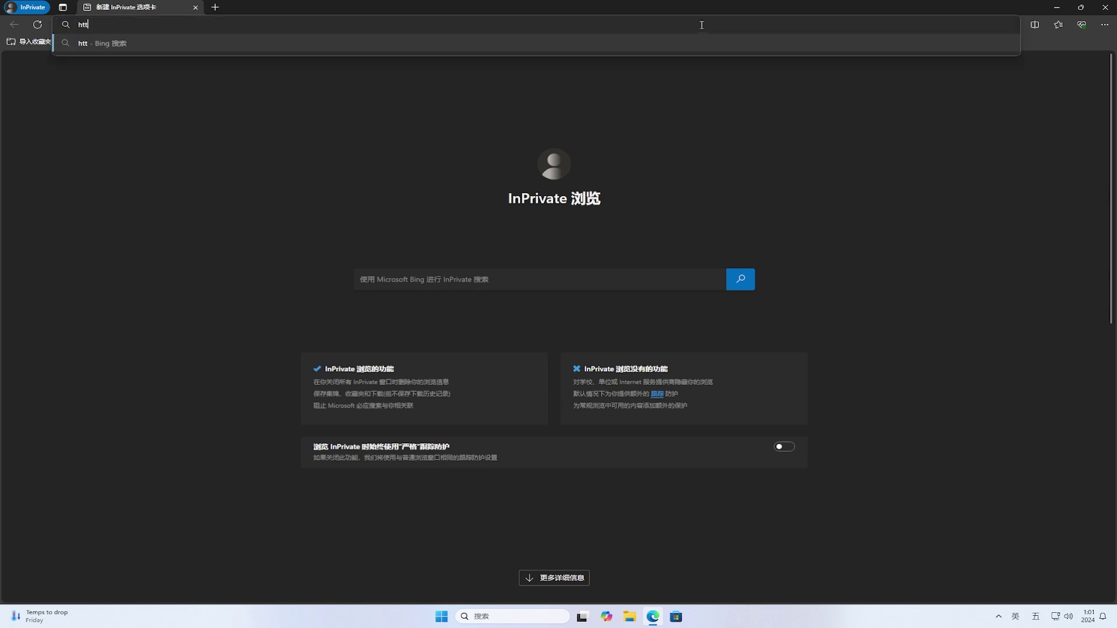
{"action": "type", "text": "ps://git"}
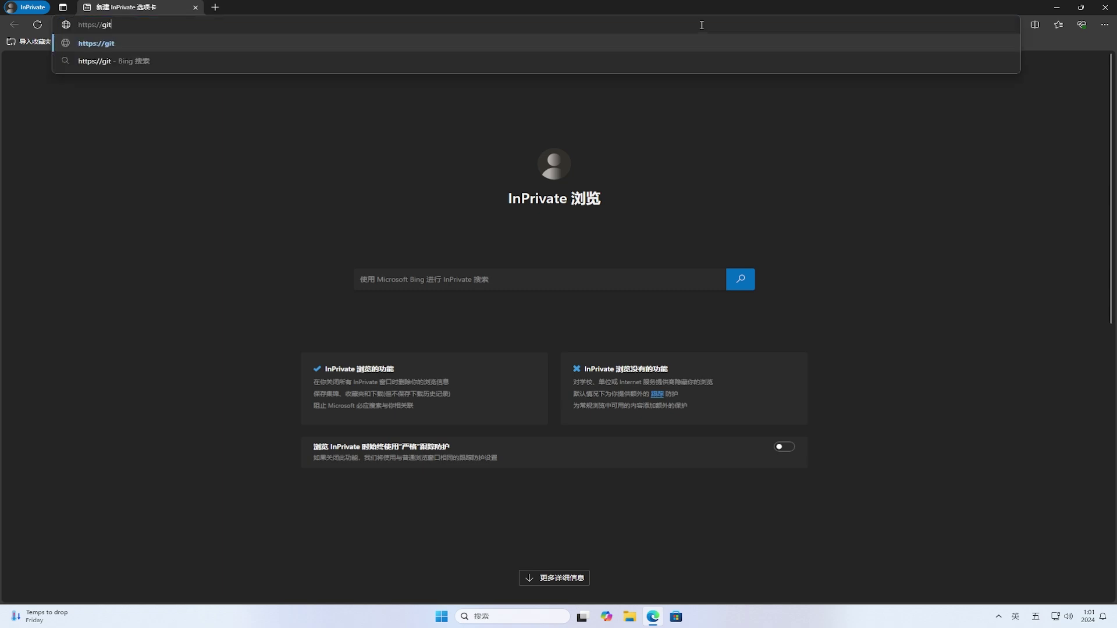
{"action": "type", "text": "hub.com"}
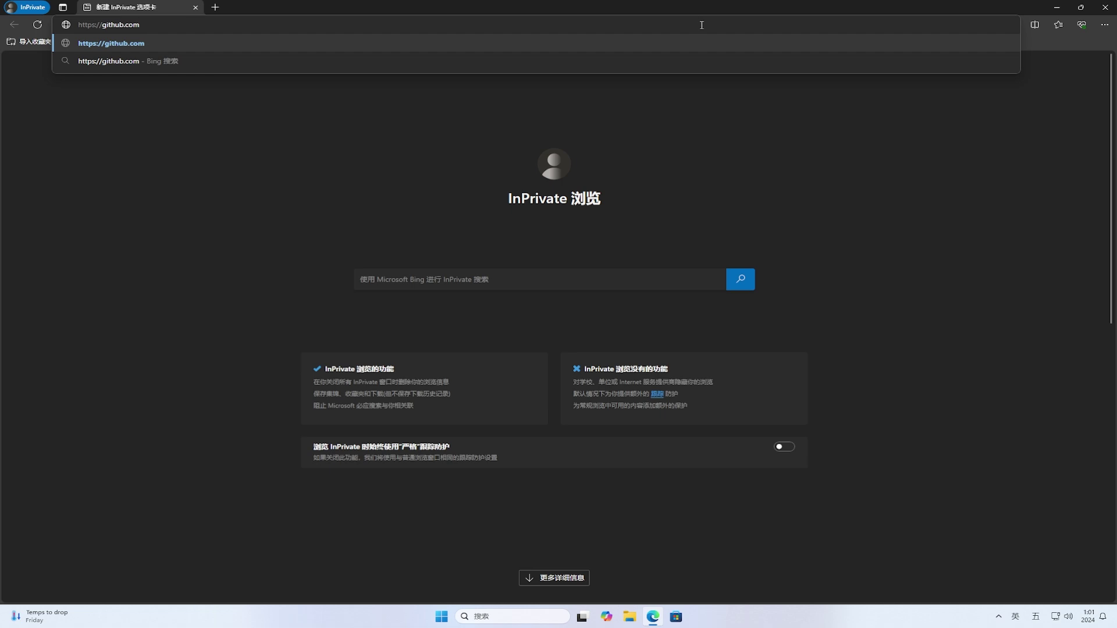
{"action": "type", "text": "/ikas-mc/"}
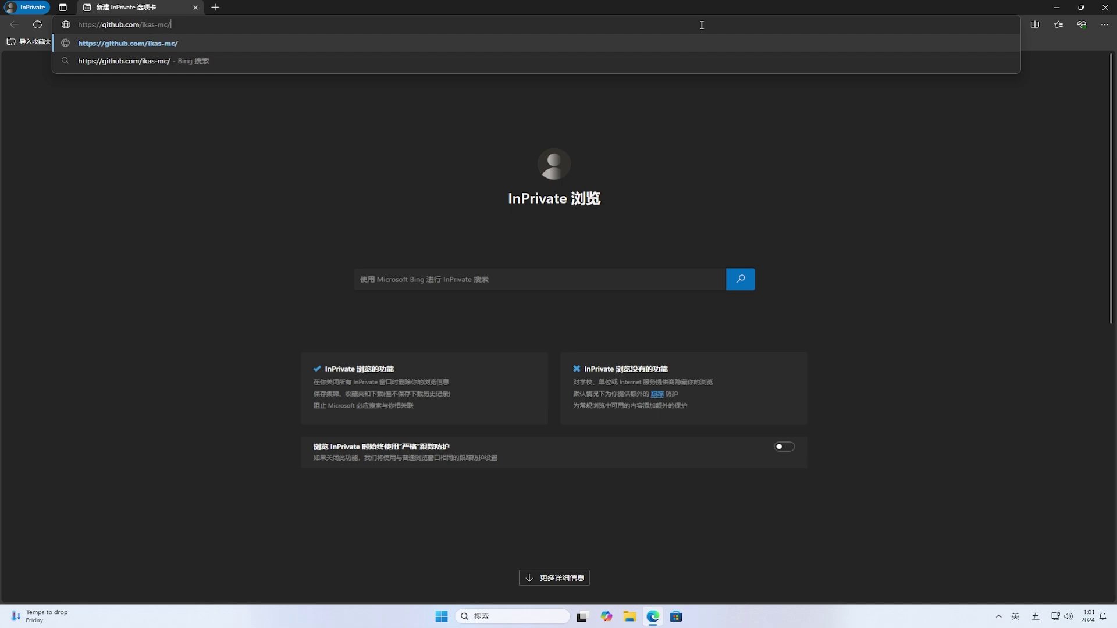
{"action": "type", "text": "ContextM"}
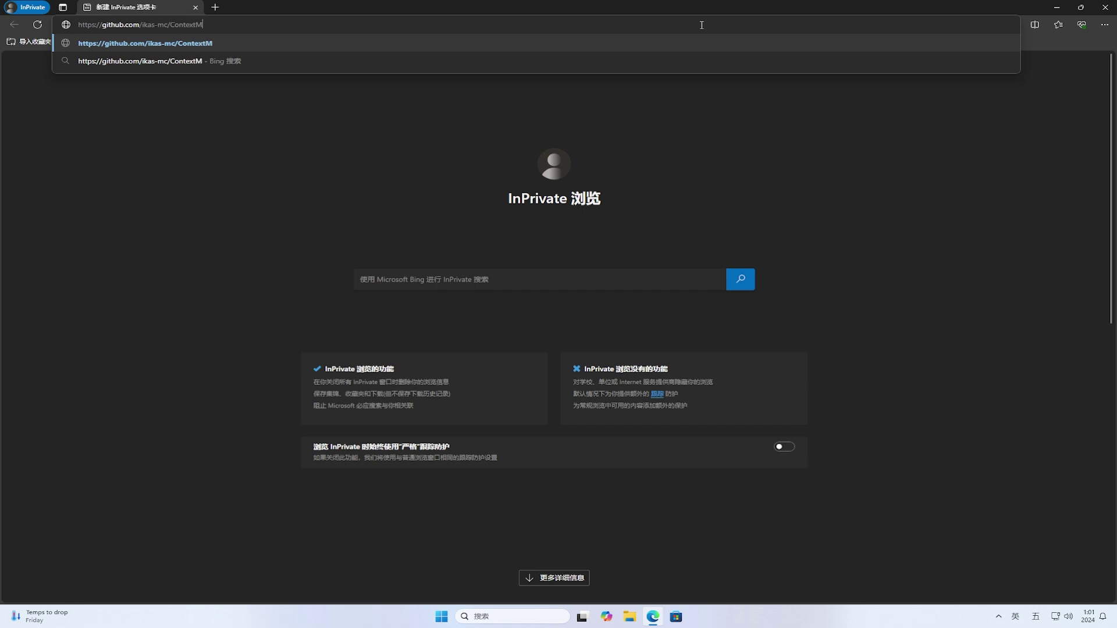
{"action": "type", "text": "enuForWindows11"}
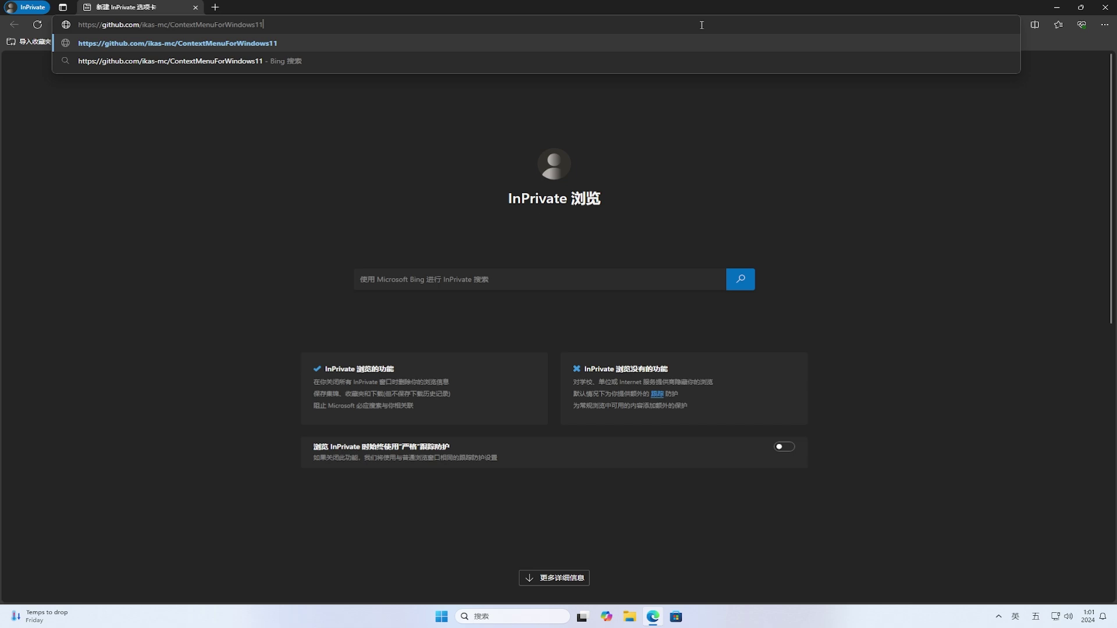
{"action": "key", "text": "Return"}
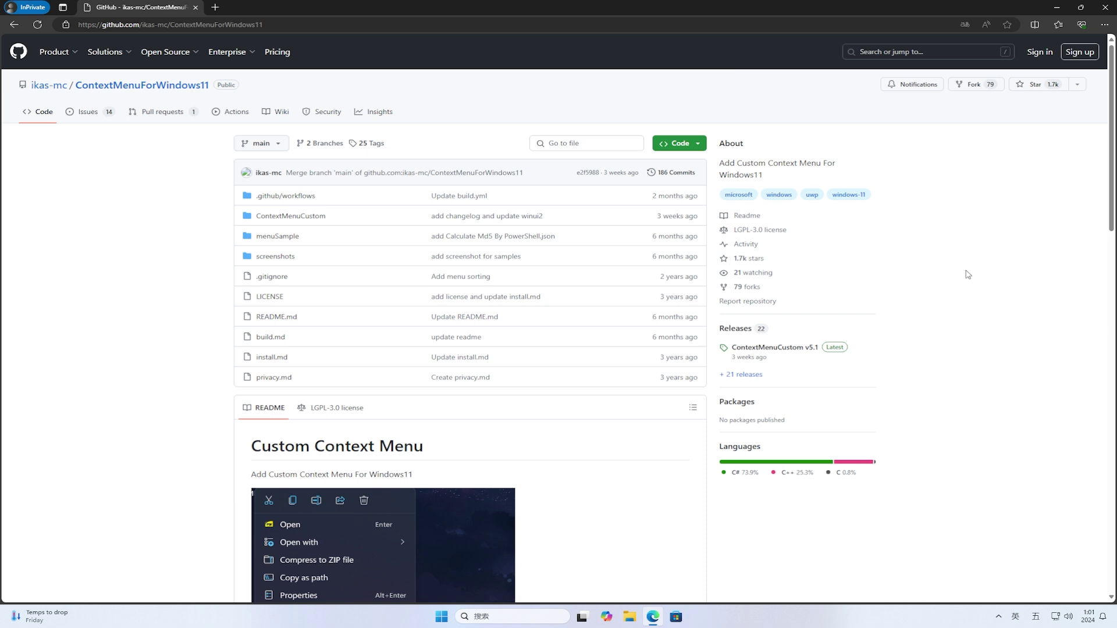
- View the Windows store listing linked in the README's Download table and return to the repository page
{"action": "scroll", "coordinate": [968, 274], "scroll_direction": "down", "scroll_amount": 6}
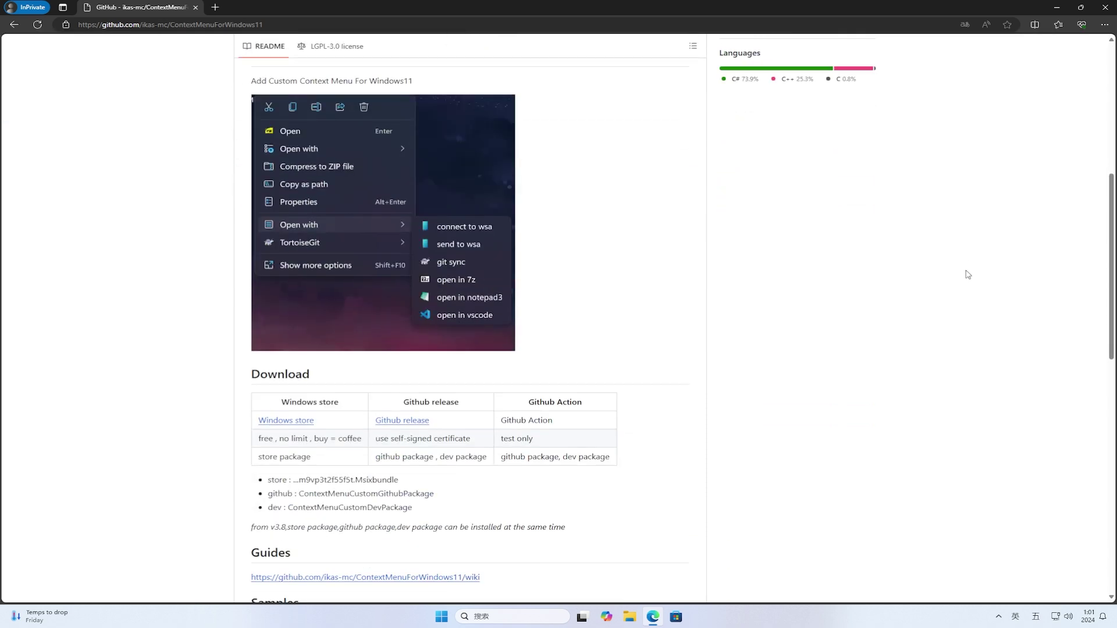
{"action": "left_click", "coordinate": [303, 426]}
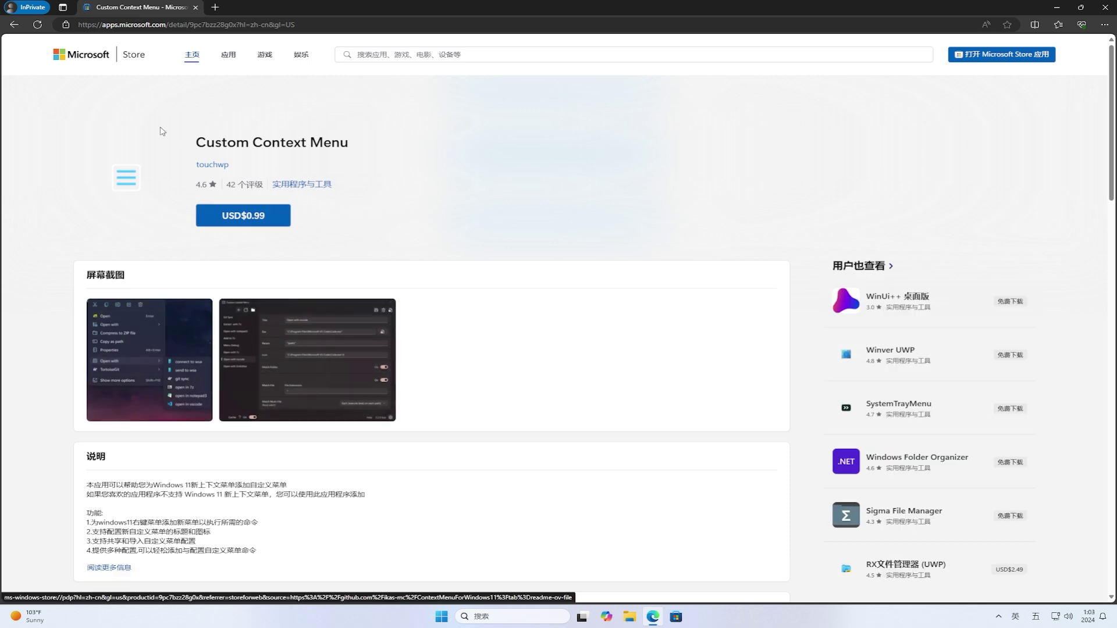
{"action": "left_click", "coordinate": [16, 26]}
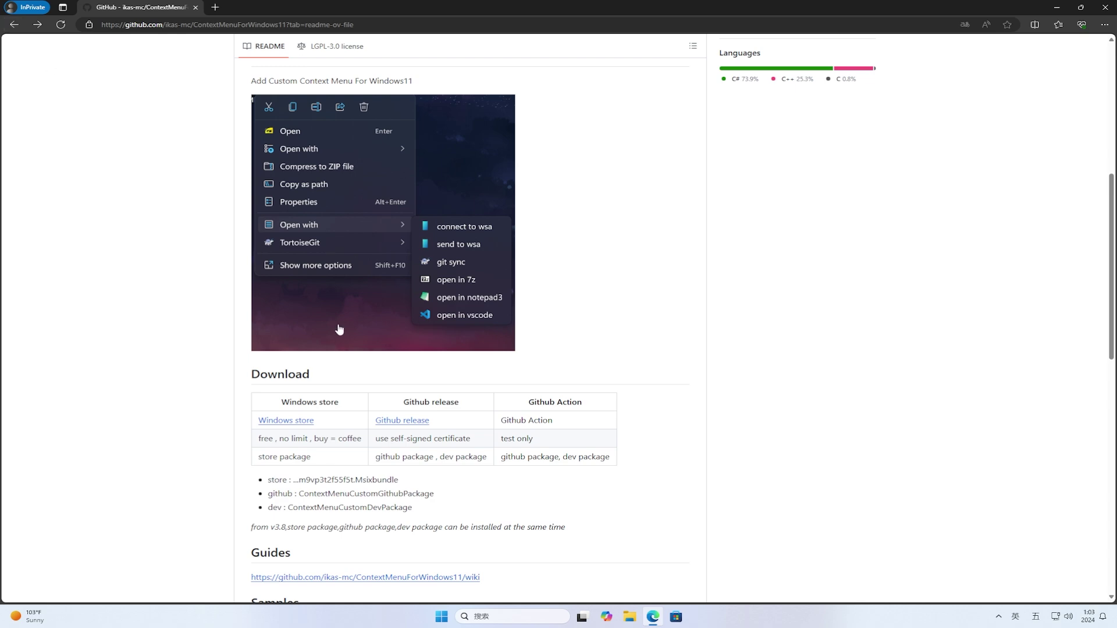
- Download ContextMenuCustom-ANY-x64.zip from the ContextMenuCustom v5.1 GitHub release
{"action": "left_click", "coordinate": [418, 424]}
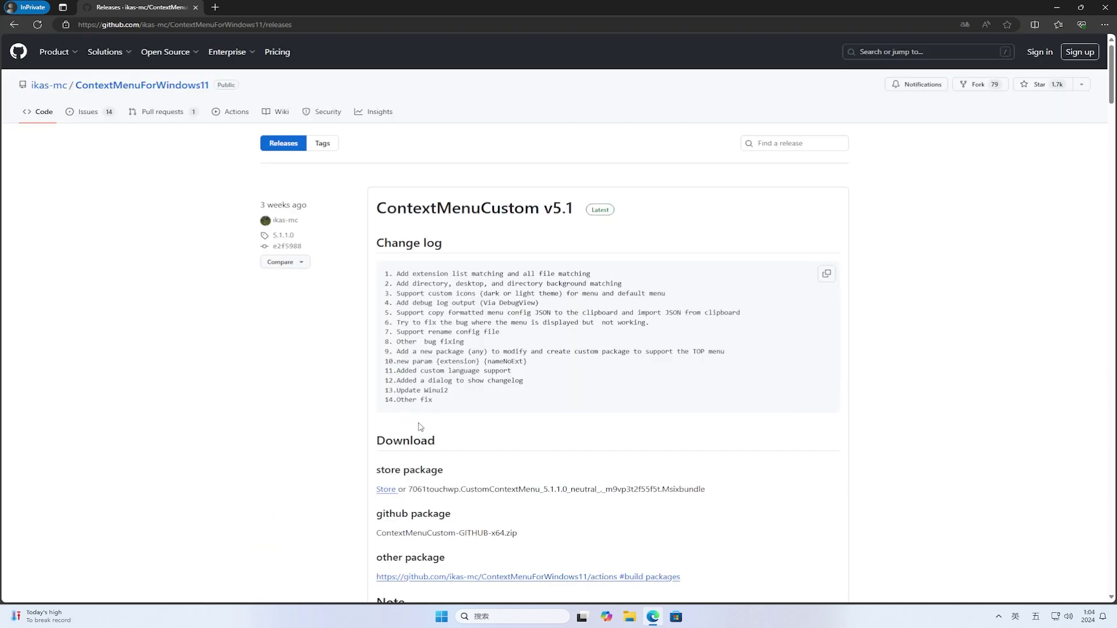
{"action": "scroll", "coordinate": [421, 426], "scroll_direction": "down", "scroll_amount": 6}
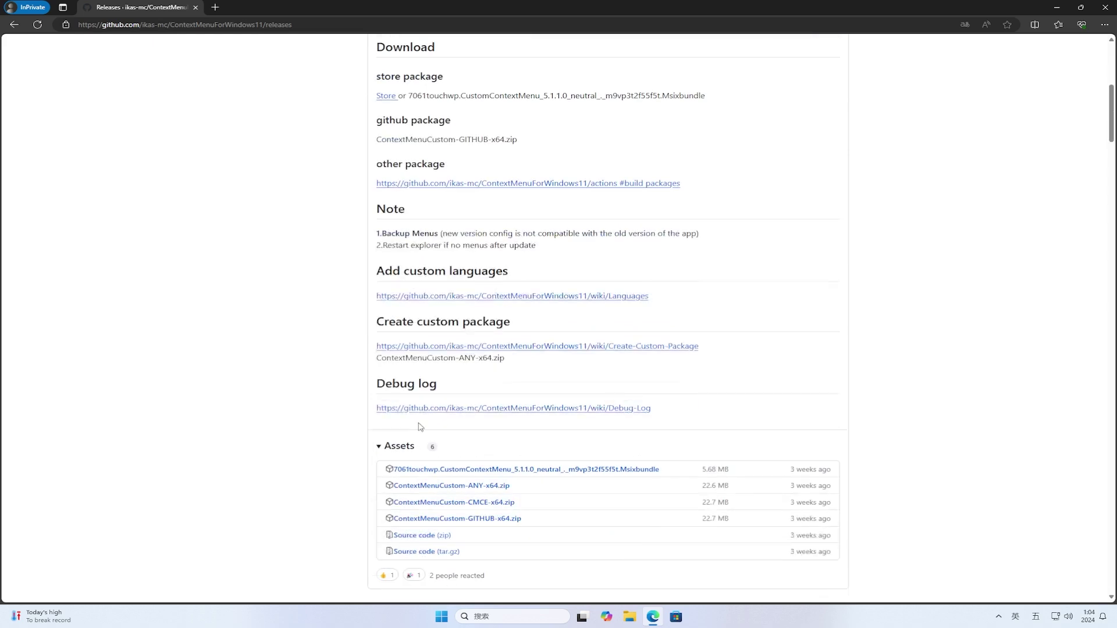
{"action": "left_click", "coordinate": [495, 489]}
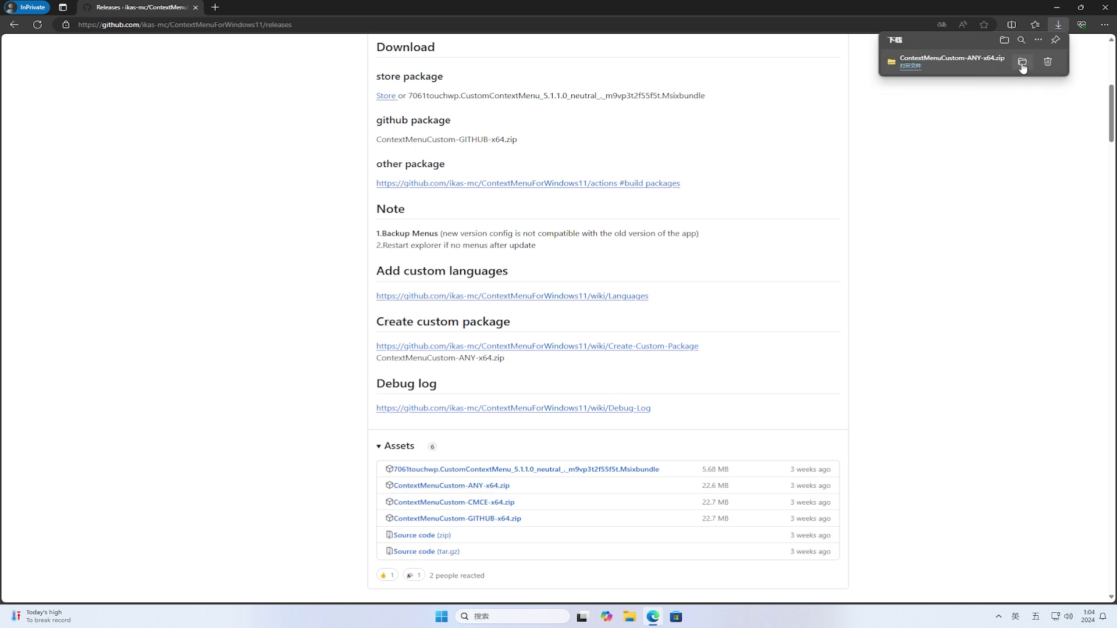
- Show the downloaded ContextMenuCustom-ANY-x64 archive in File Explorer and extract all its files to the default destination folder
{"action": "left_click", "coordinate": [1022, 68]}
{"action": "left_click", "coordinate": [1045, 29]}
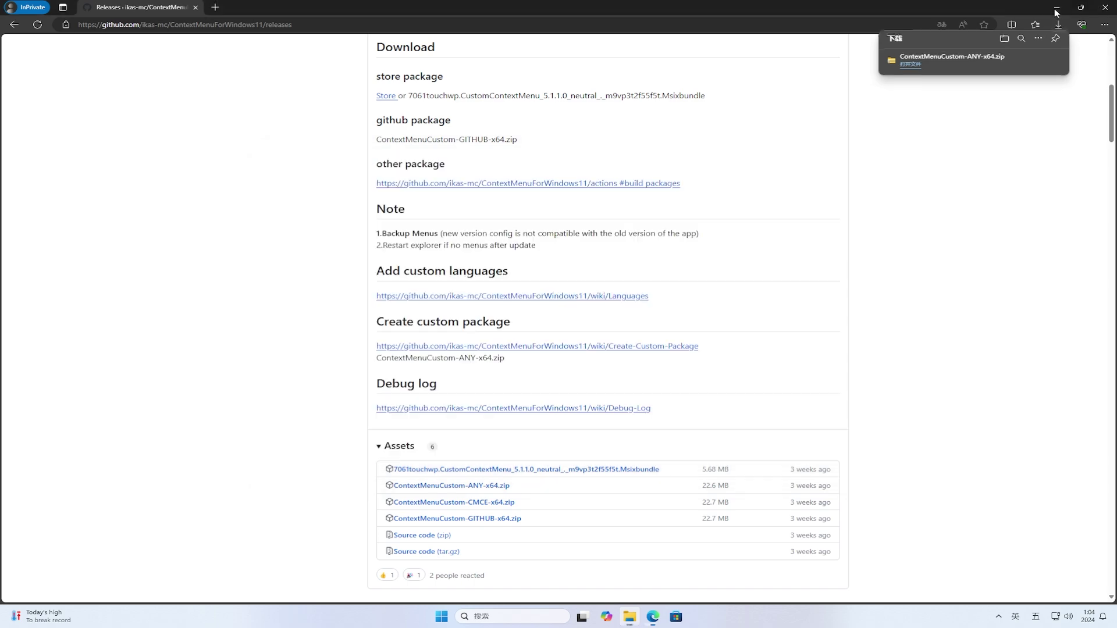
{"action": "left_click", "coordinate": [1056, 8]}
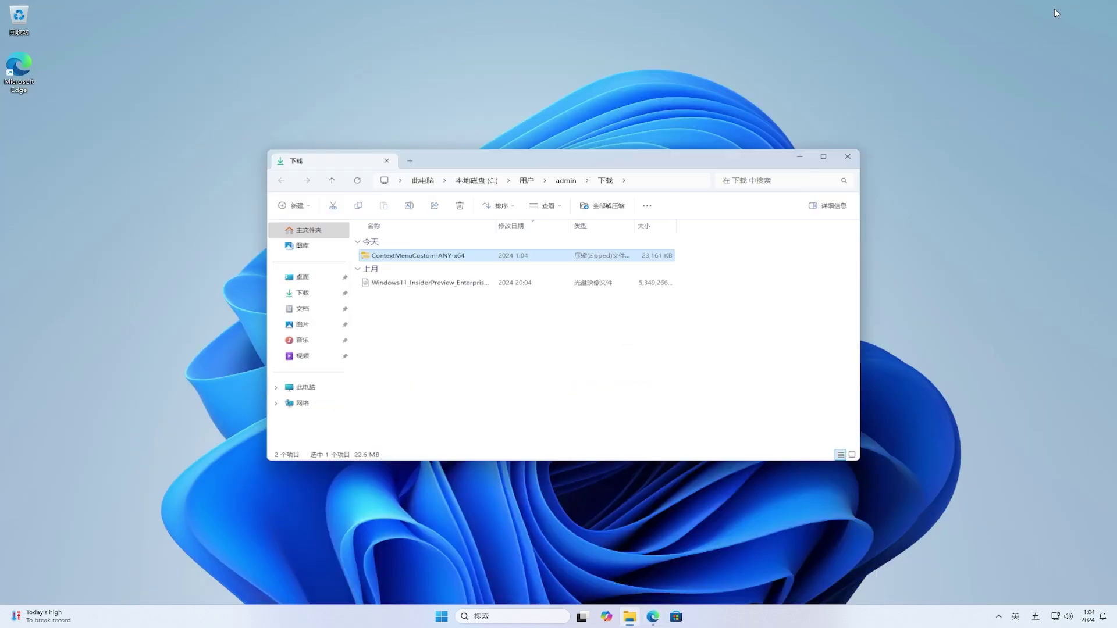
{"action": "right_click", "coordinate": [466, 258]}
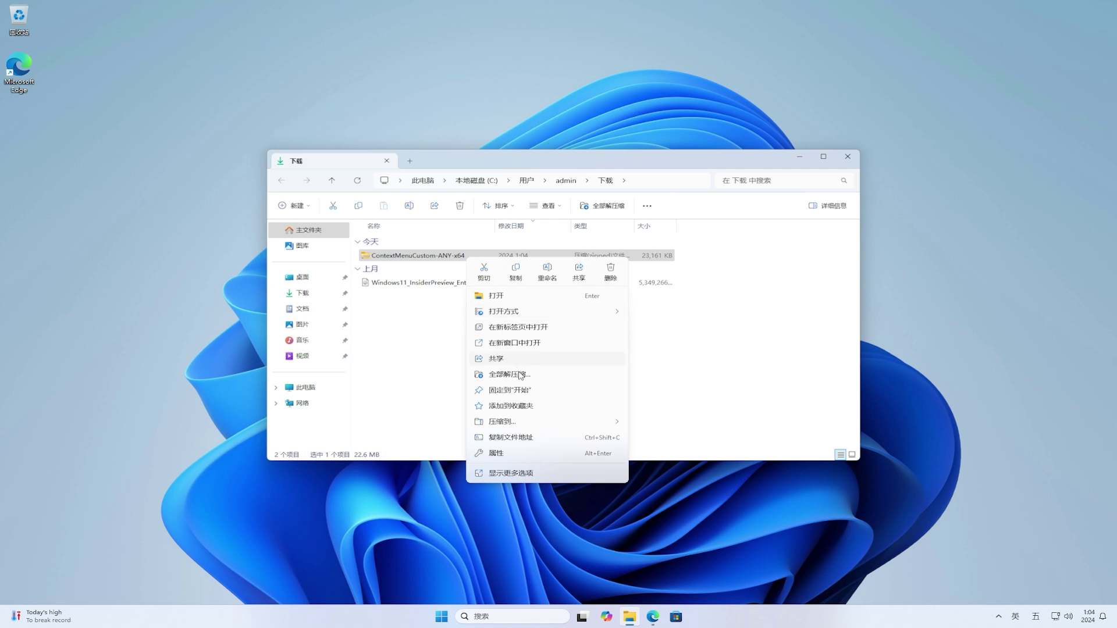
{"action": "left_click", "coordinate": [521, 375]}
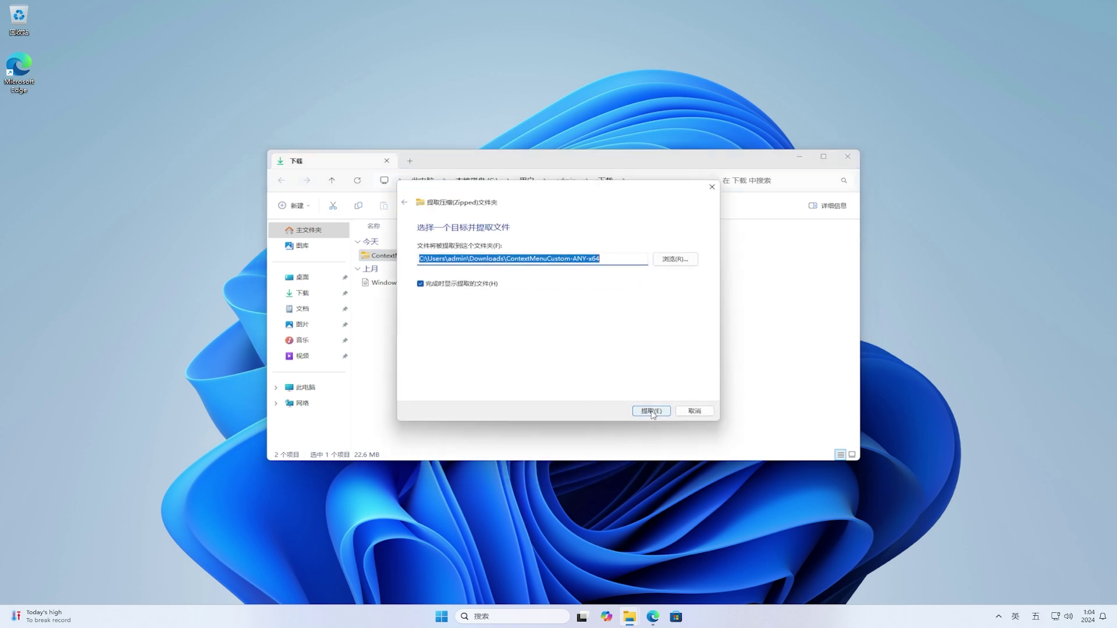
{"action": "left_click", "coordinate": [653, 412]}
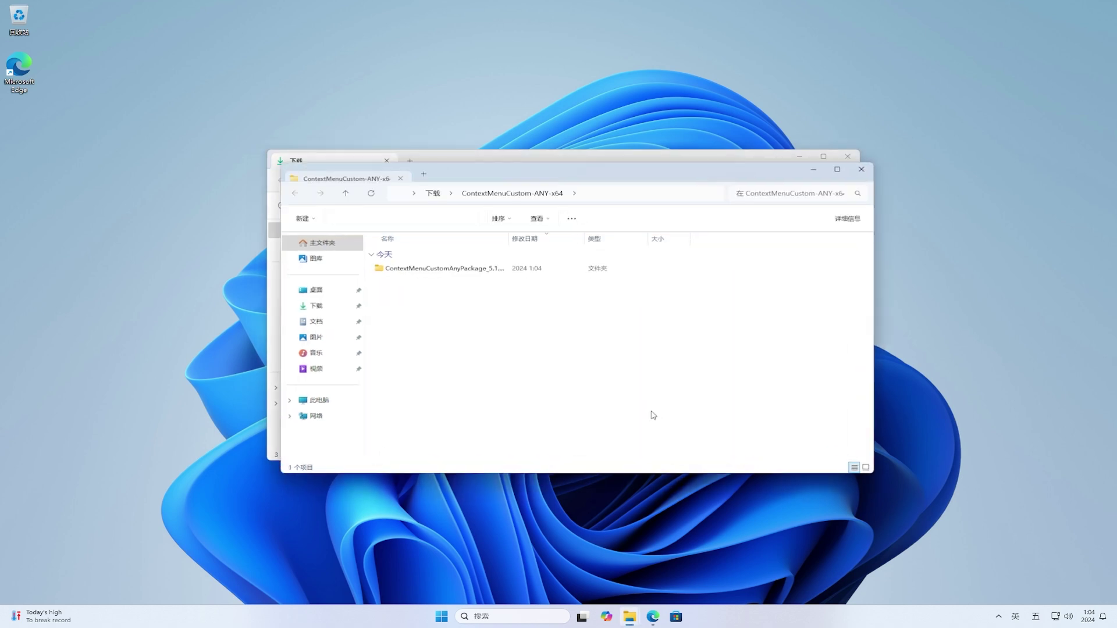
- Open the extracted package folder and widen the name column to show the full file names
{"action": "double_click", "coordinate": [486, 269]}
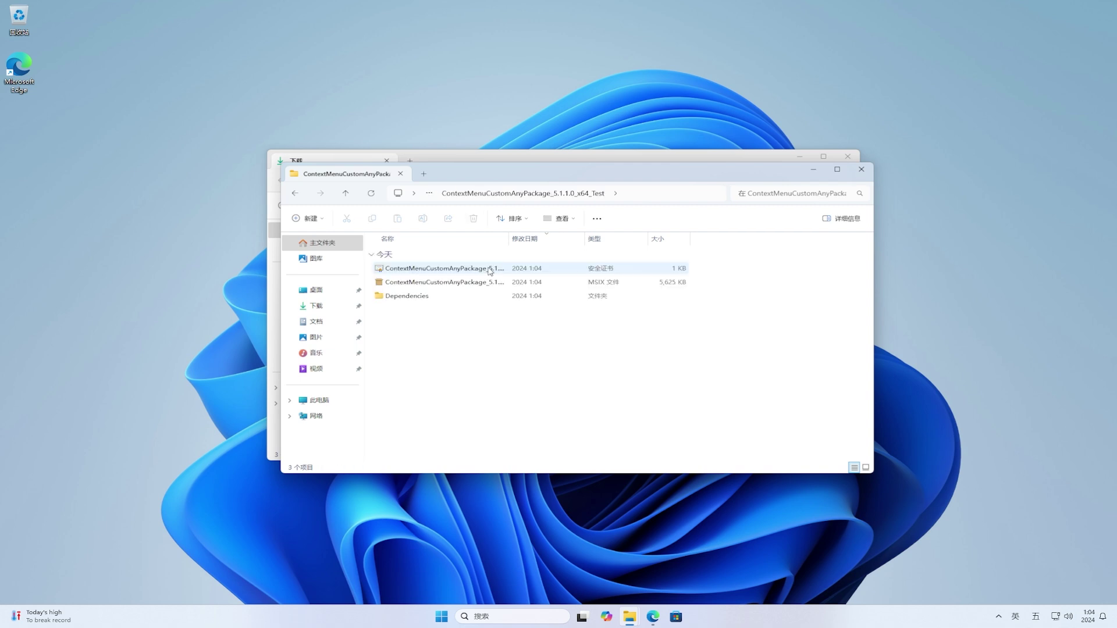
{"action": "left_click_drag", "start_coordinate": [508, 239], "coordinate": [613, 241]}
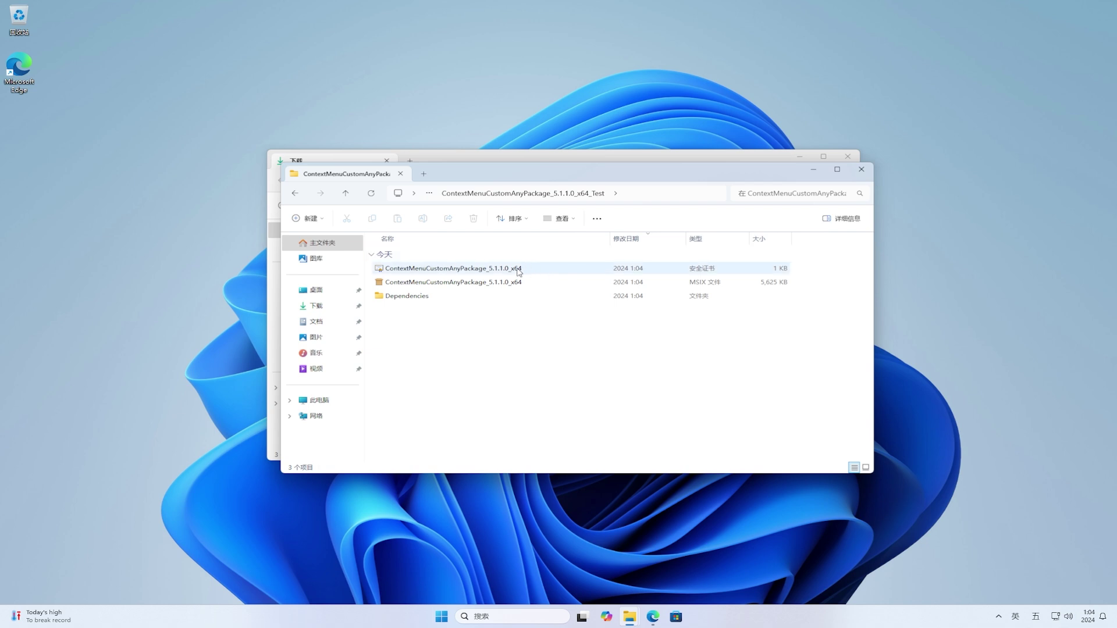
- Try to install the ContextMenuCustomAnyPackage_5.1.1.0_x64 MSIX package and close its installer
{"action": "left_click", "coordinate": [519, 270]}
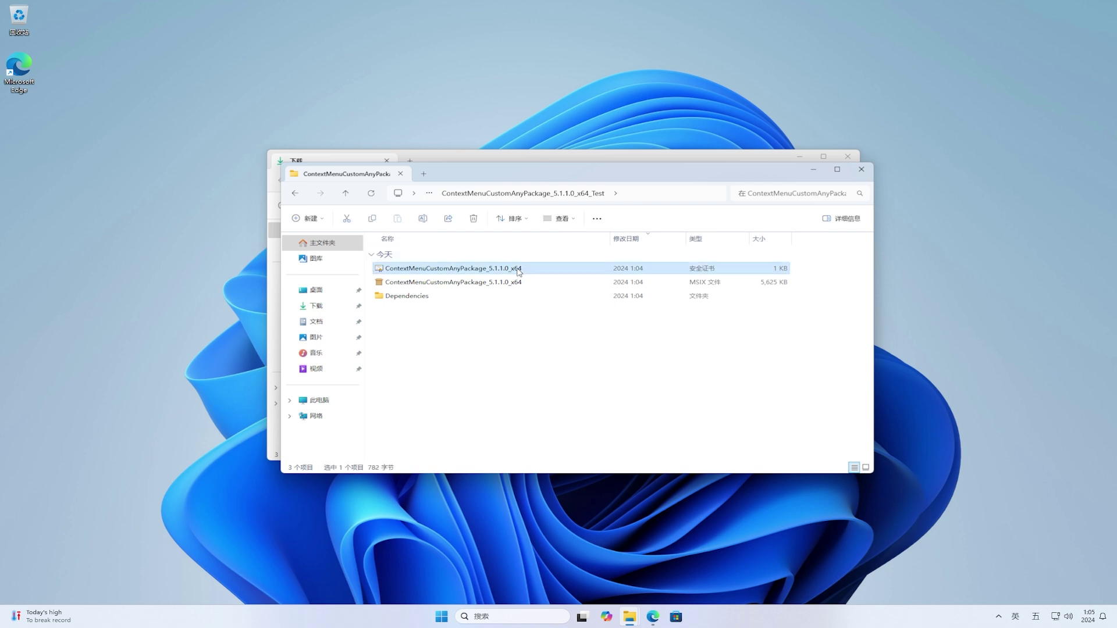
{"action": "double_click", "coordinate": [515, 283]}
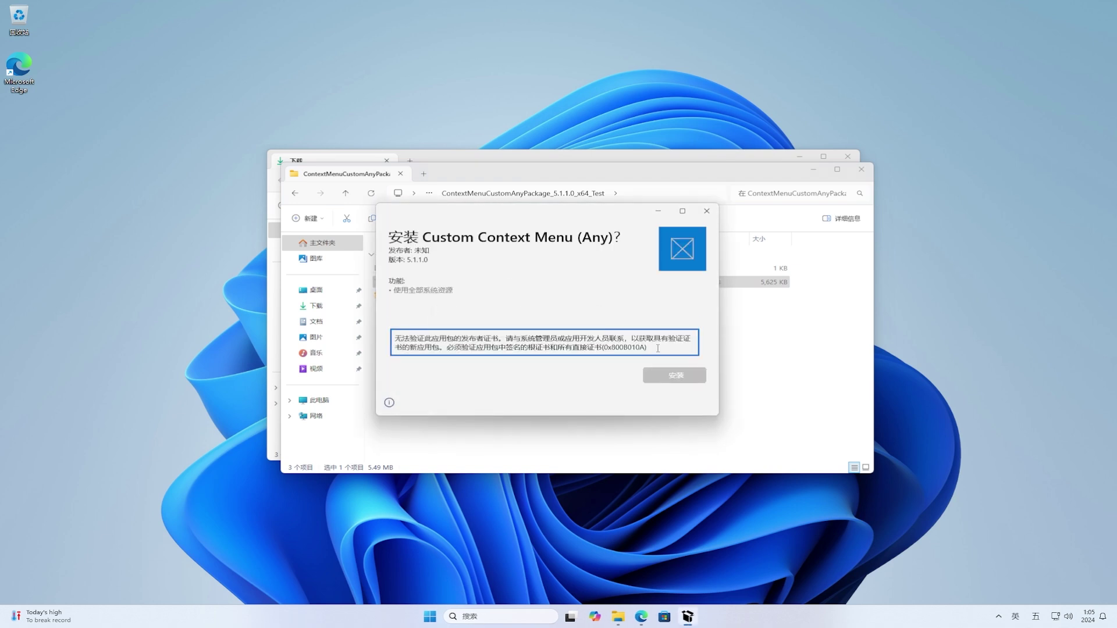
{"action": "left_click", "coordinate": [707, 212]}
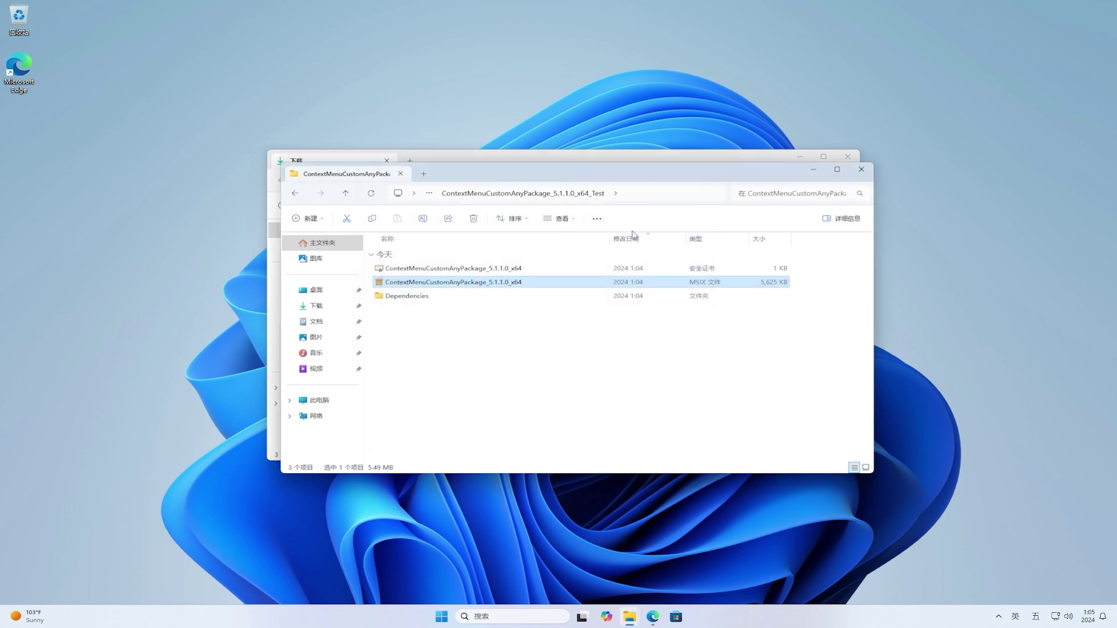
- Open the ContextMenuCustomAnyPackage_5.1.1.0_x64 security certificate and start its import wizard, with both File Explorer windows minimized
{"action": "double_click", "coordinate": [504, 269]}
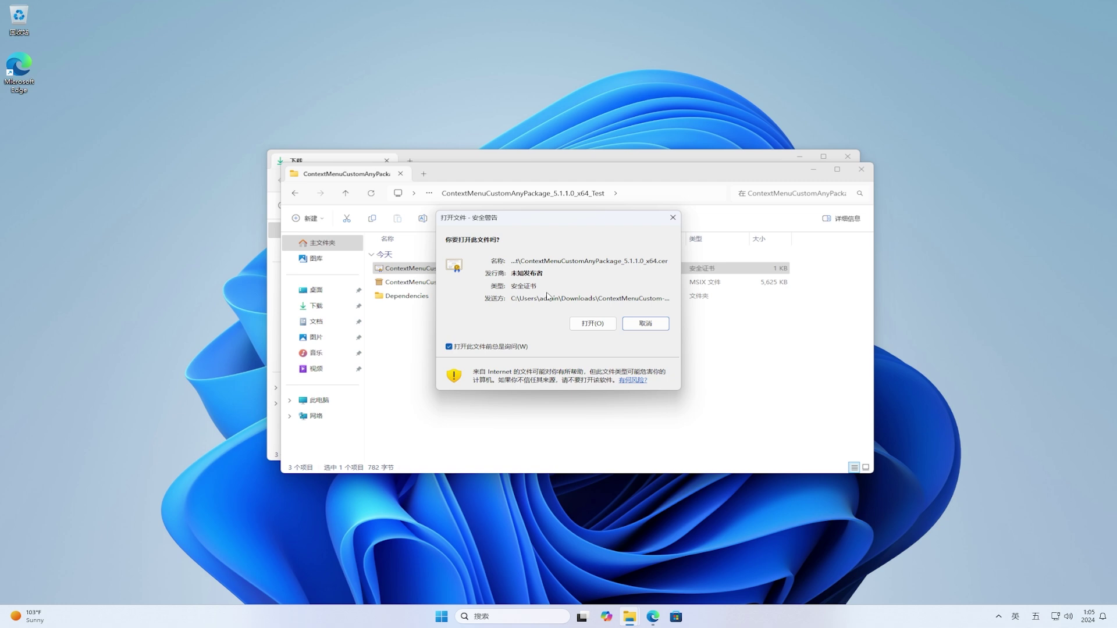
{"action": "left_click", "coordinate": [605, 327]}
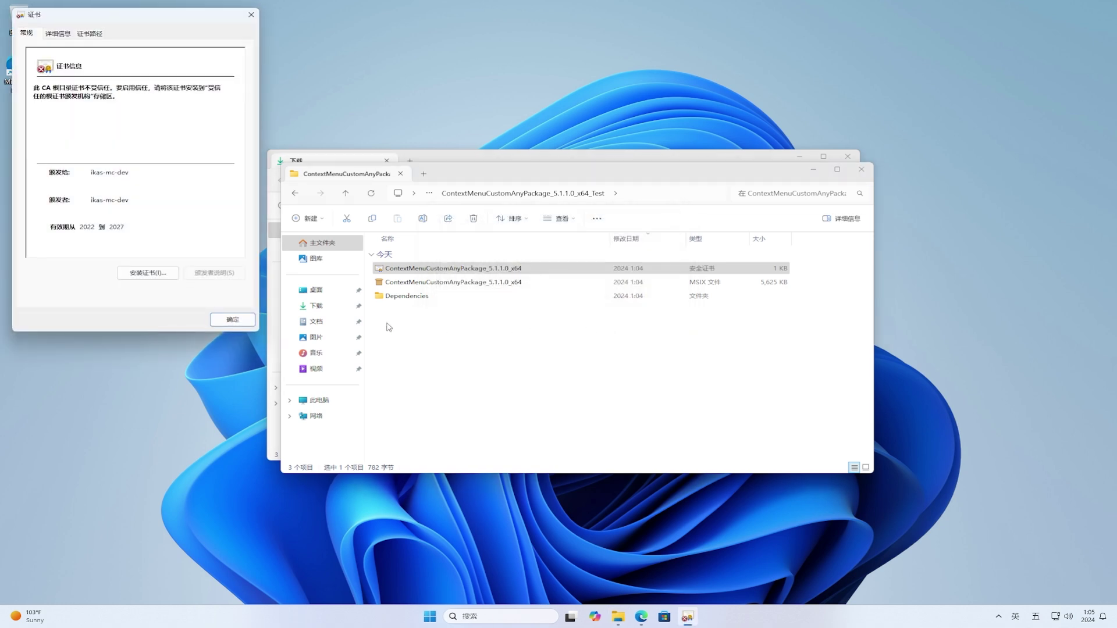
{"action": "left_click", "coordinate": [165, 273]}
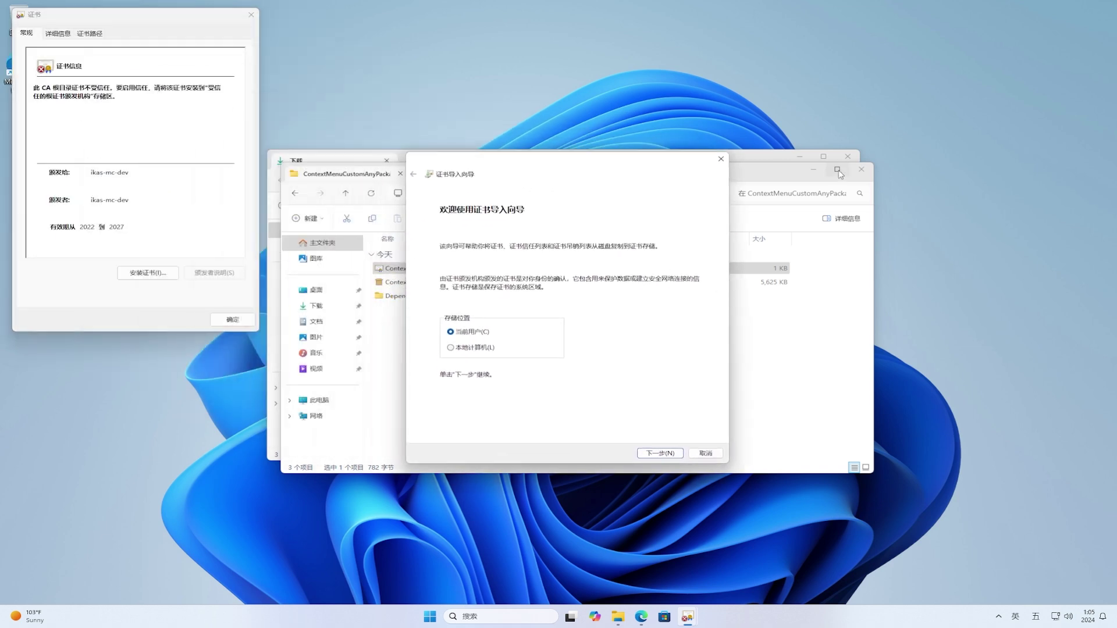
{"action": "left_click", "coordinate": [817, 174]}
{"action": "left_click", "coordinate": [800, 157]}
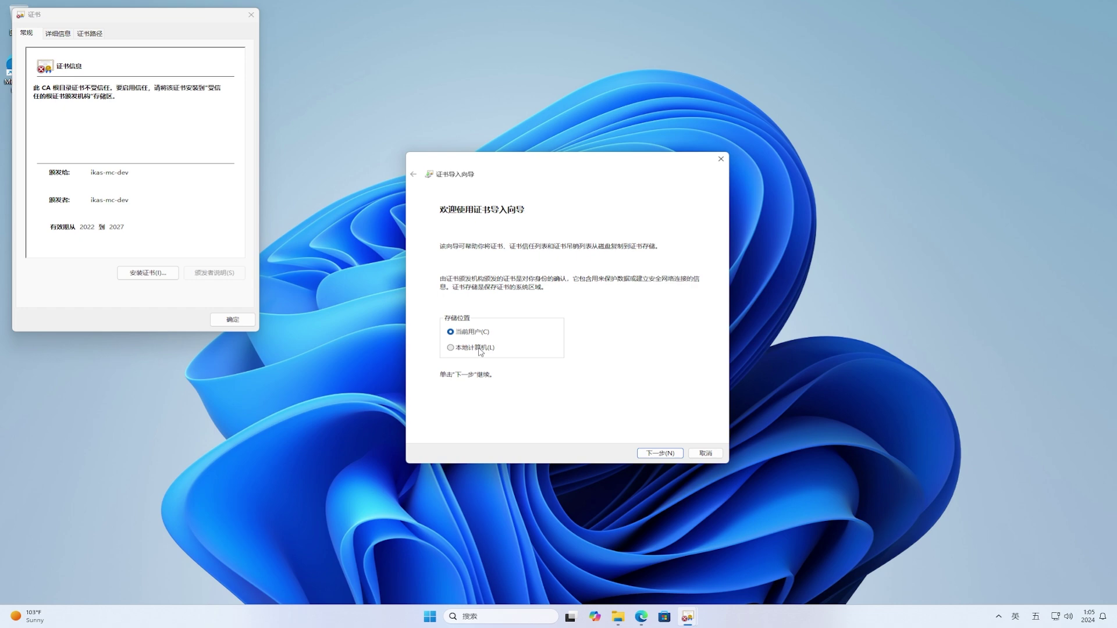
- Set the certificate's store location to the local machine (本地计算机) and allow the administrator change
{"action": "left_click", "coordinate": [480, 350]}
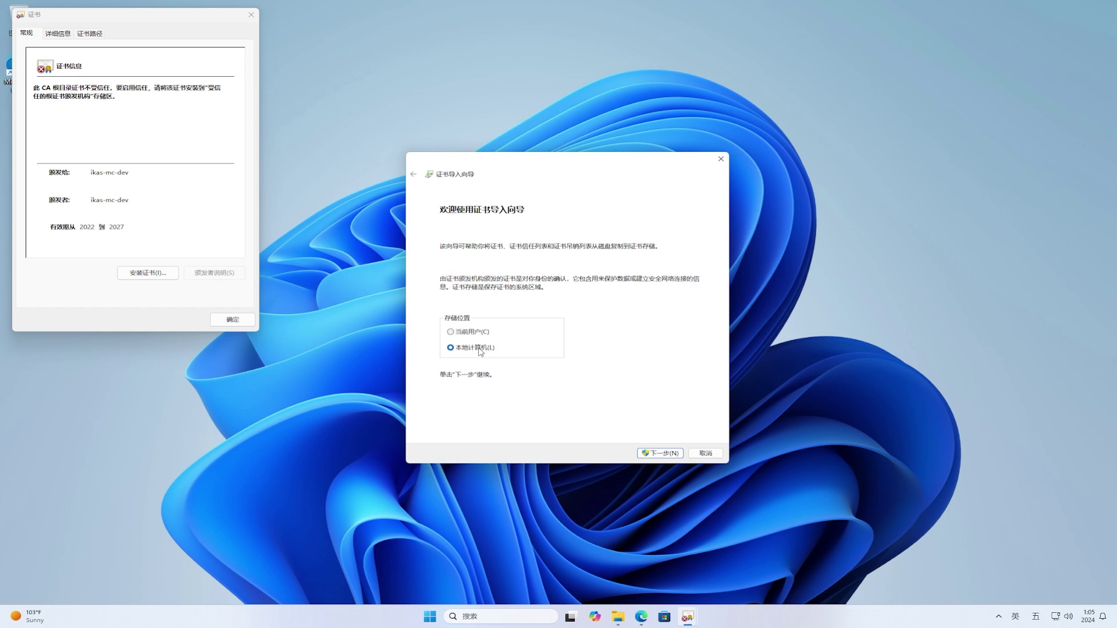
{"action": "left_click", "coordinate": [660, 453]}
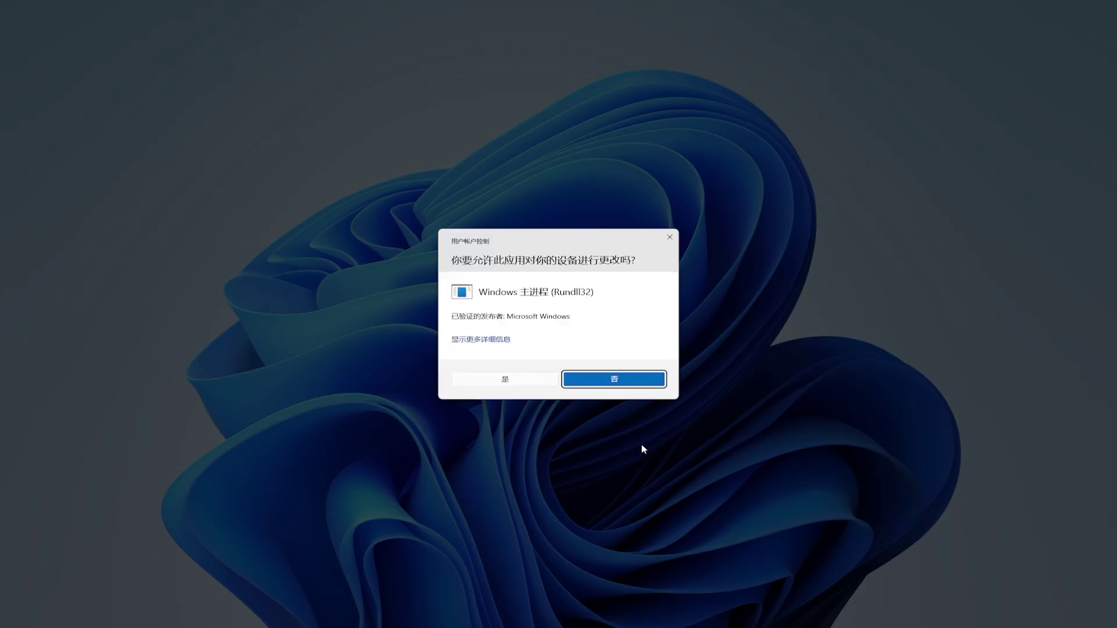
{"action": "left_click", "coordinate": [526, 383]}
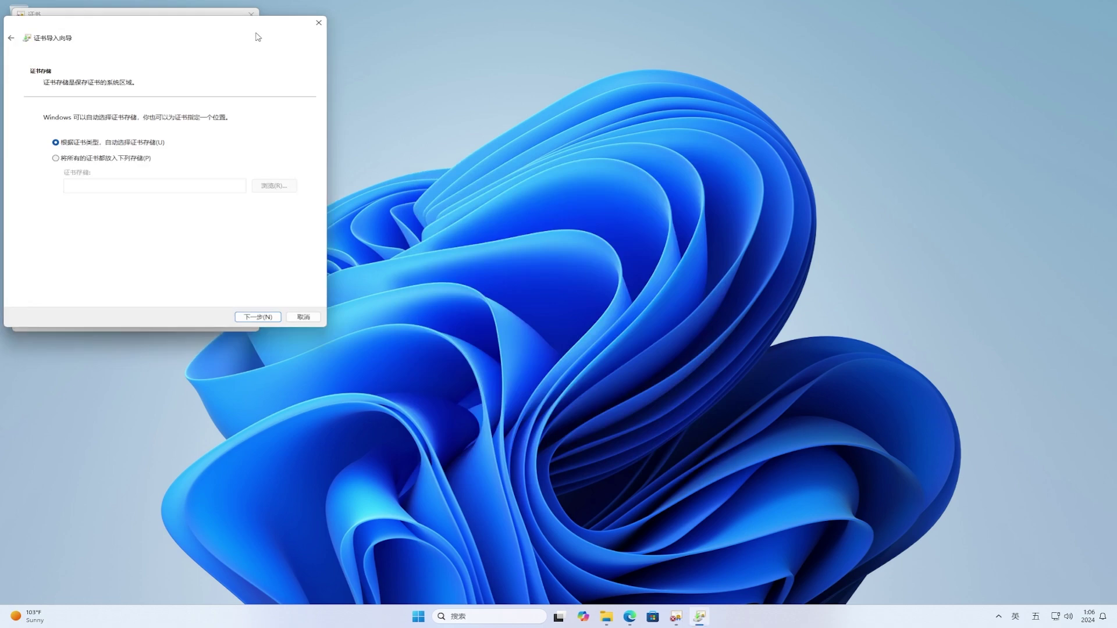
- Place all certificates in a chosen store and select the trusted root certification authorities (受信任的根证书颁发机构)
{"action": "left_click_drag", "start_coordinate": [247, 27], "coordinate": [638, 183]}
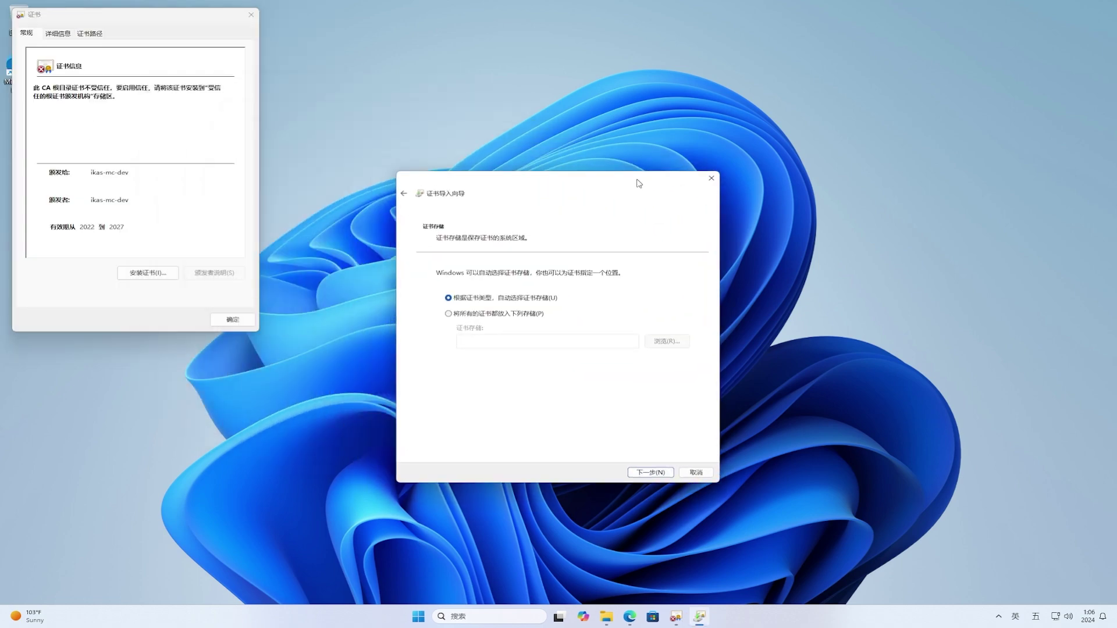
{"action": "left_click", "coordinate": [533, 315]}
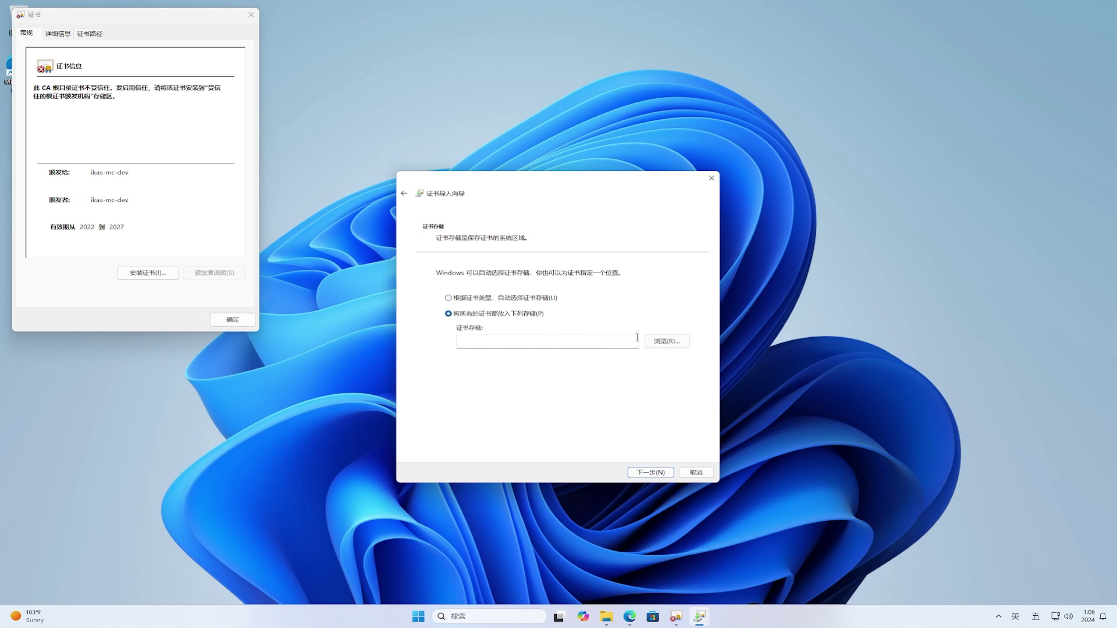
{"action": "left_click", "coordinate": [661, 343]}
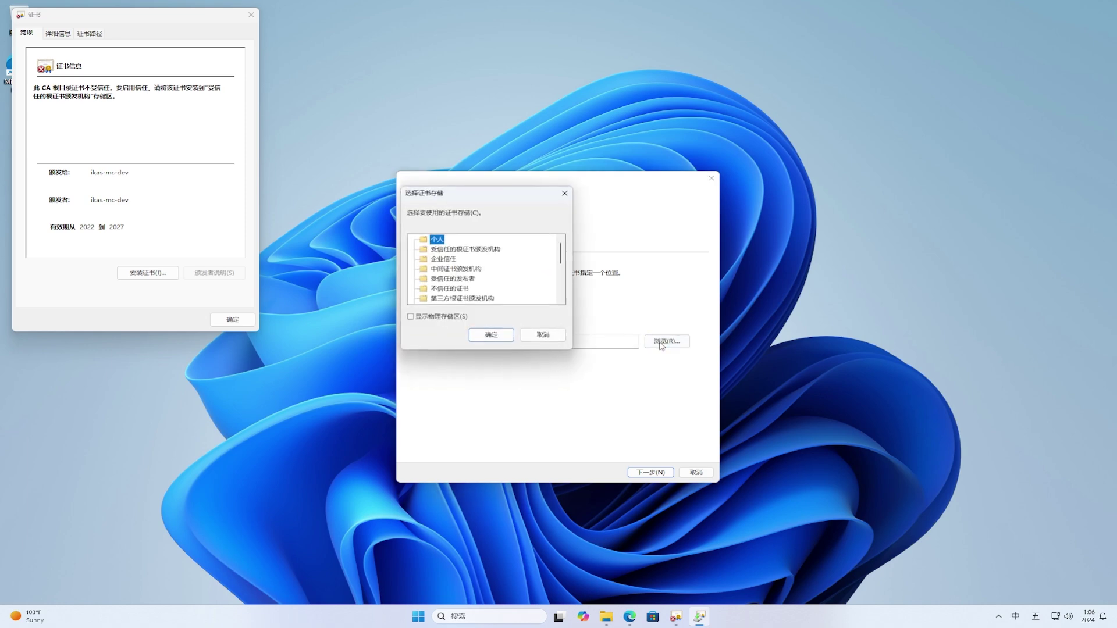
{"action": "left_click", "coordinate": [497, 251]}
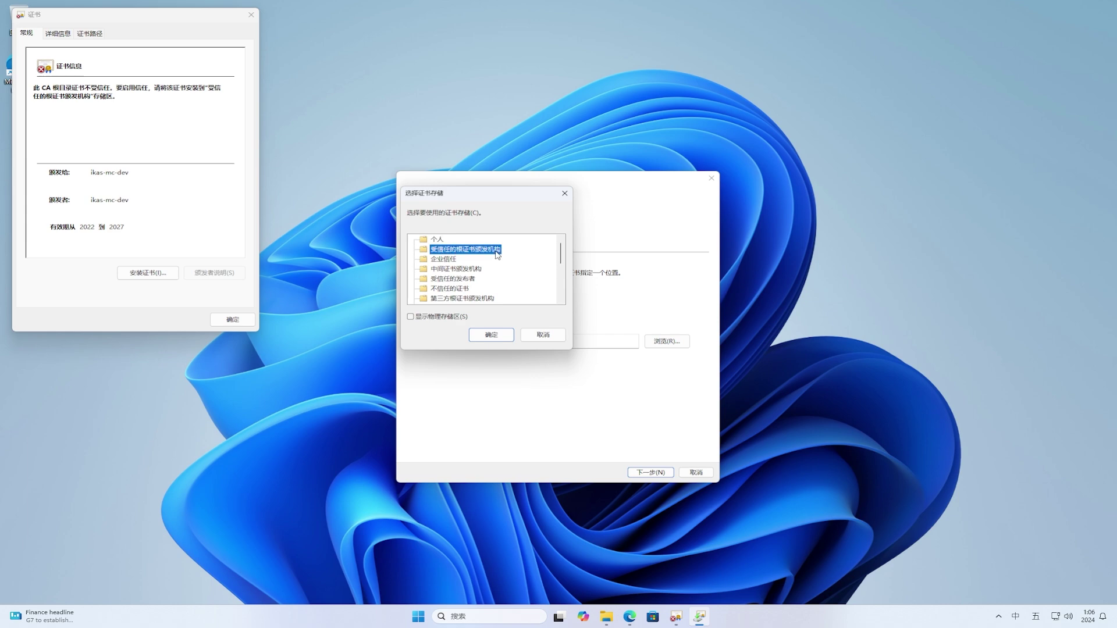
{"action": "left_click", "coordinate": [492, 335]}
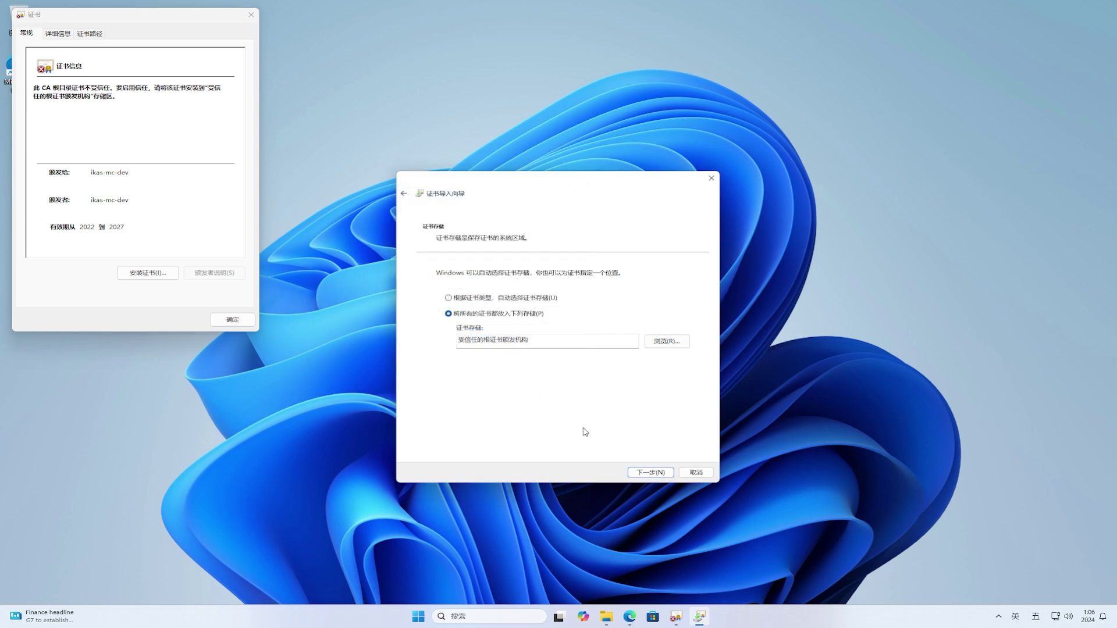
- Finish the certificate import and close the certificate window
{"action": "left_click", "coordinate": [650, 472]}
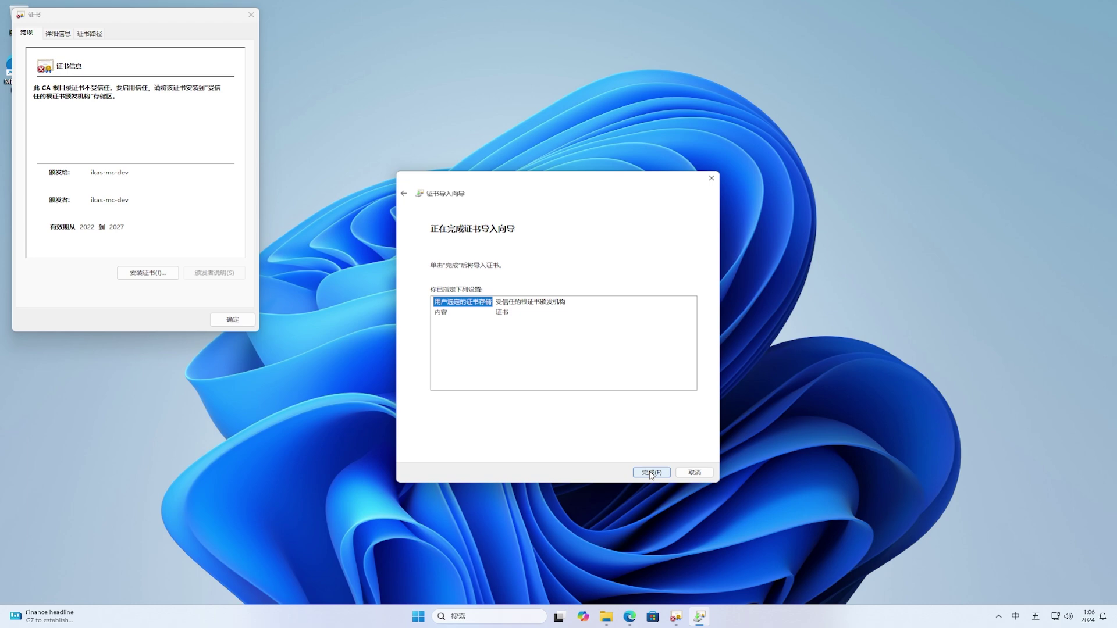
{"action": "left_click", "coordinate": [650, 473]}
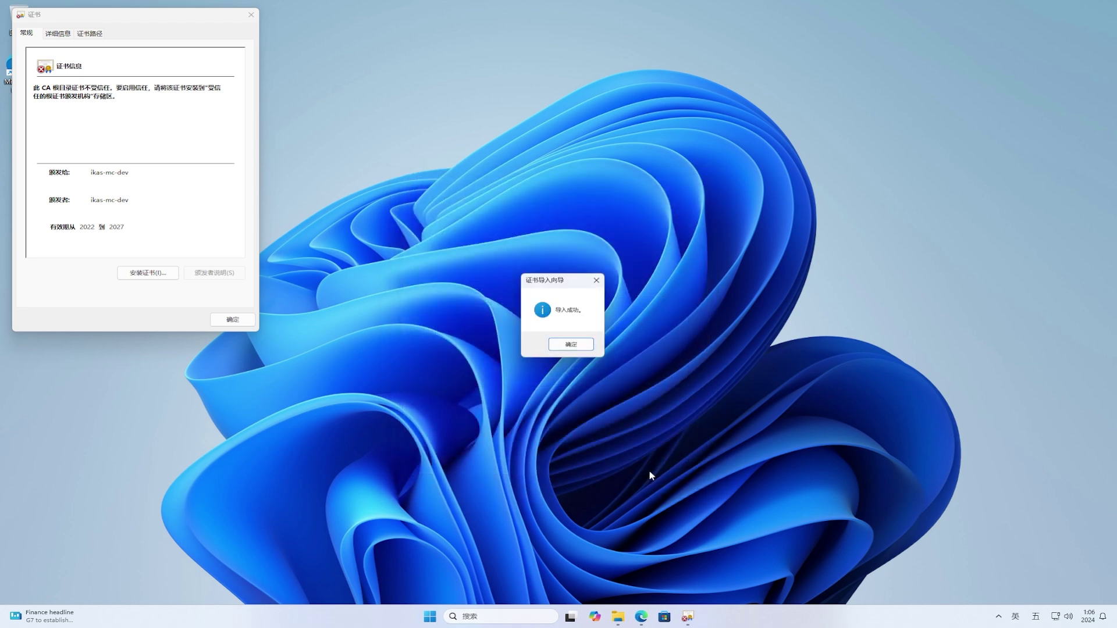
{"action": "left_click", "coordinate": [568, 346]}
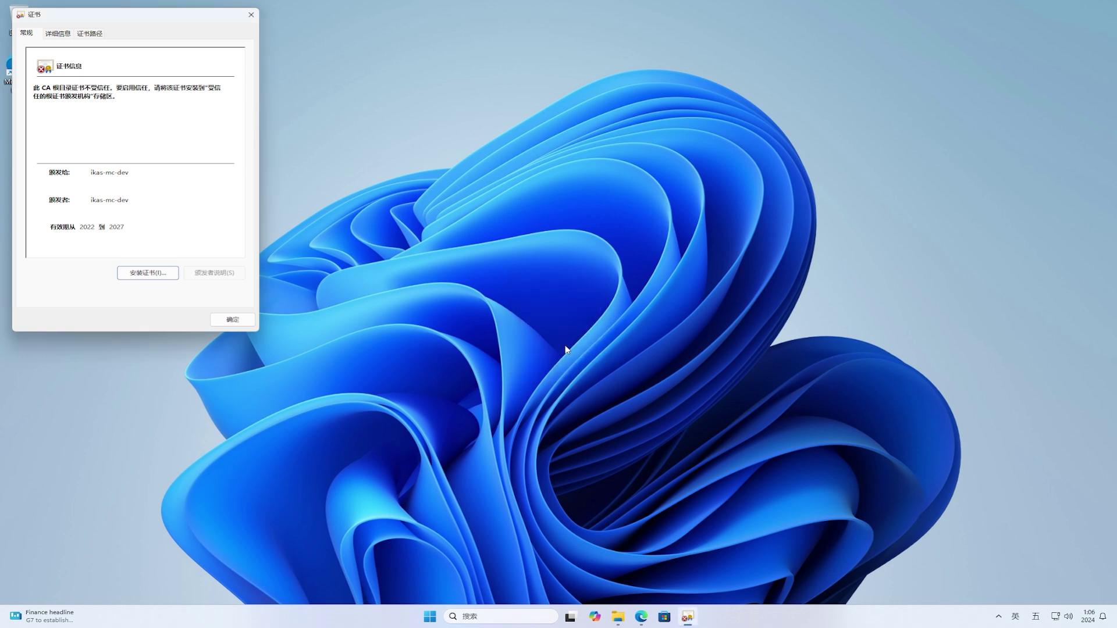
{"action": "left_click", "coordinate": [239, 321]}
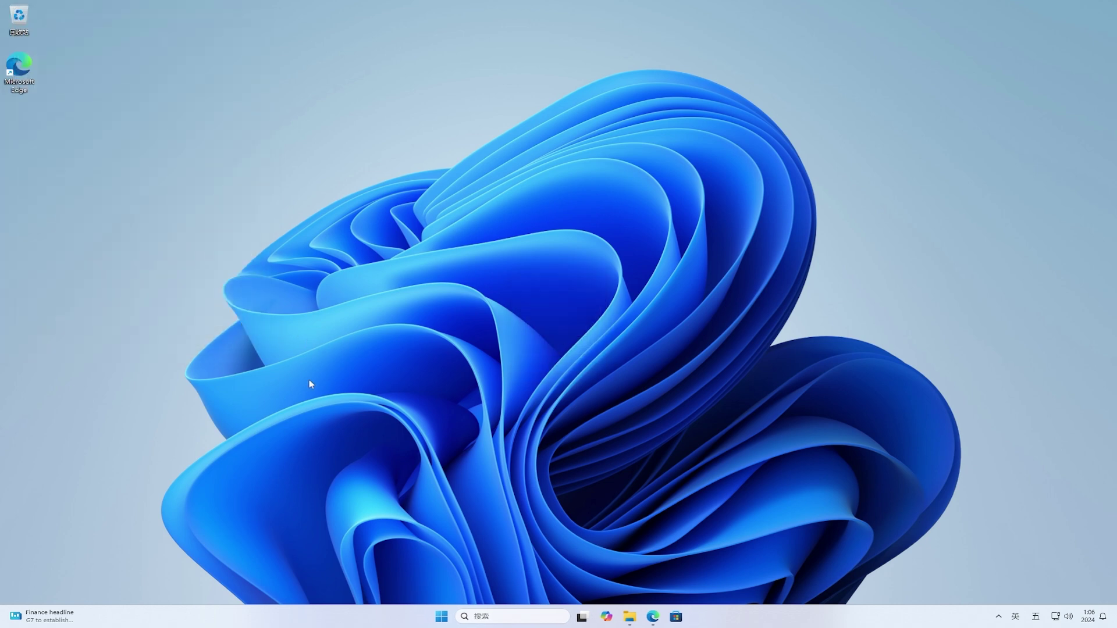
- Install Custom Context Menu (Any) from the ContextMenuCustomAnyPackage_5.1.1.0_x64 MSIX file and dismiss the launched app's tips
{"action": "mouse_move", "coordinate": [628, 619]}
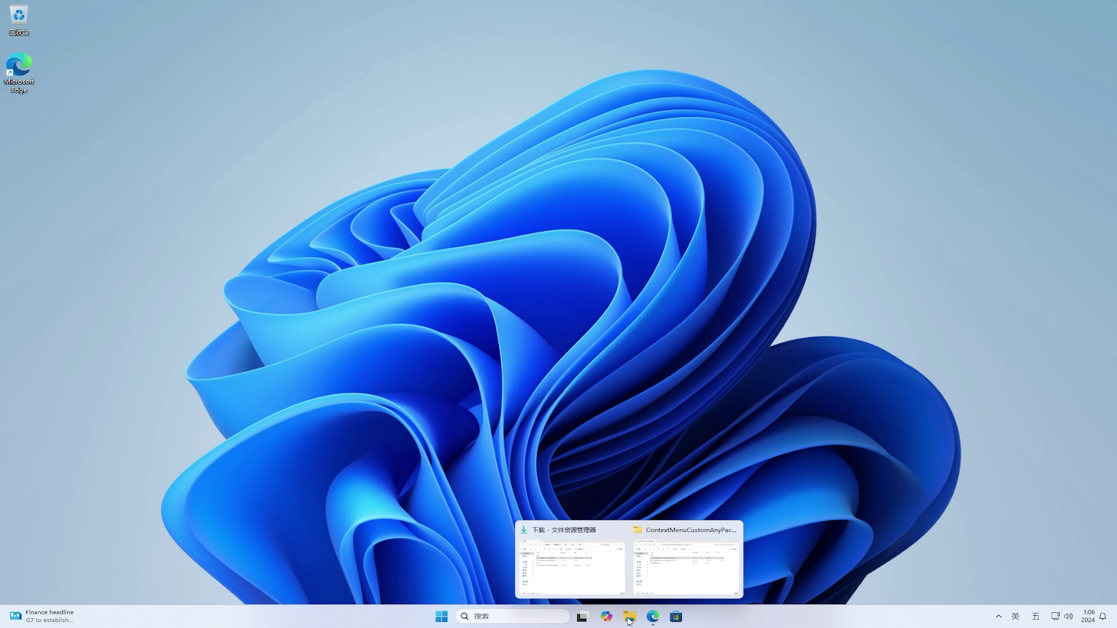
{"action": "left_click", "coordinate": [681, 570]}
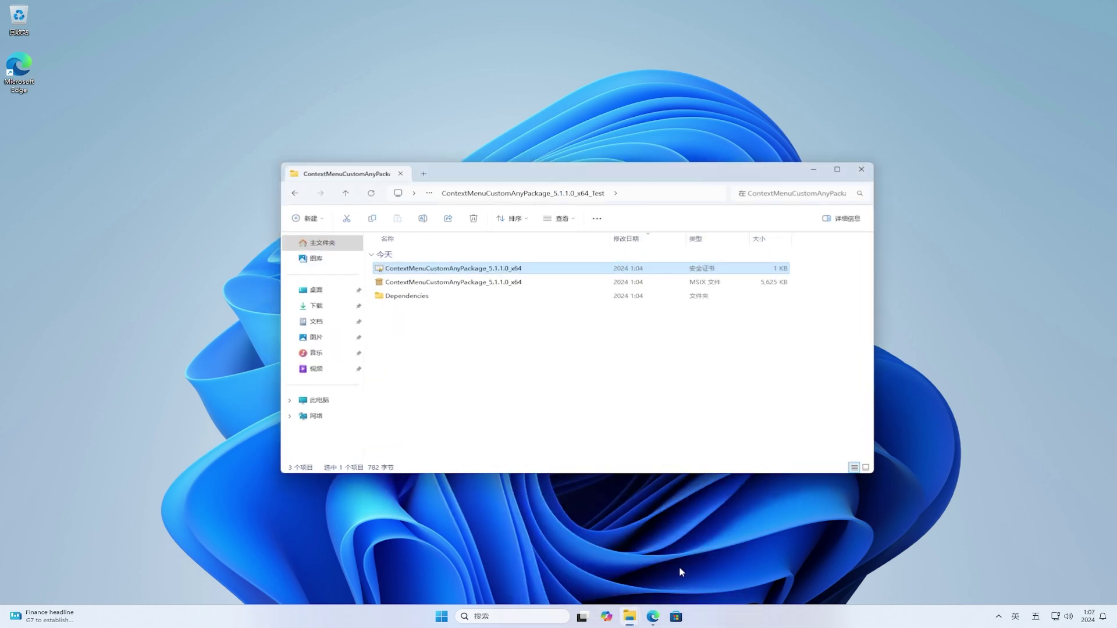
{"action": "left_click", "coordinate": [505, 284]}
{"action": "double_click", "coordinate": [504, 284]}
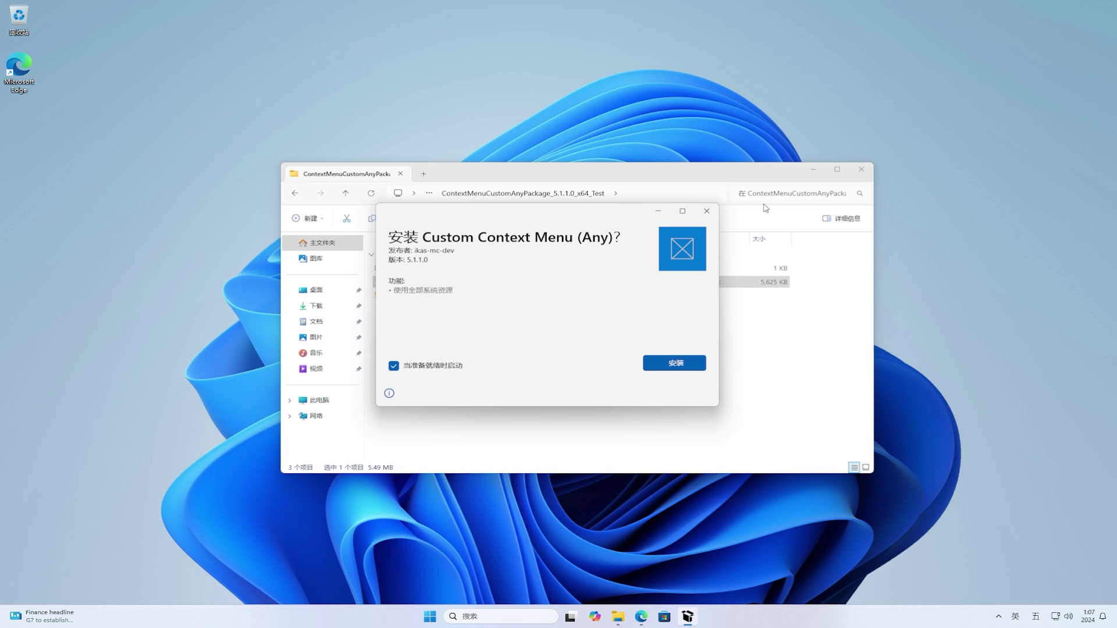
{"action": "left_click", "coordinate": [813, 170]}
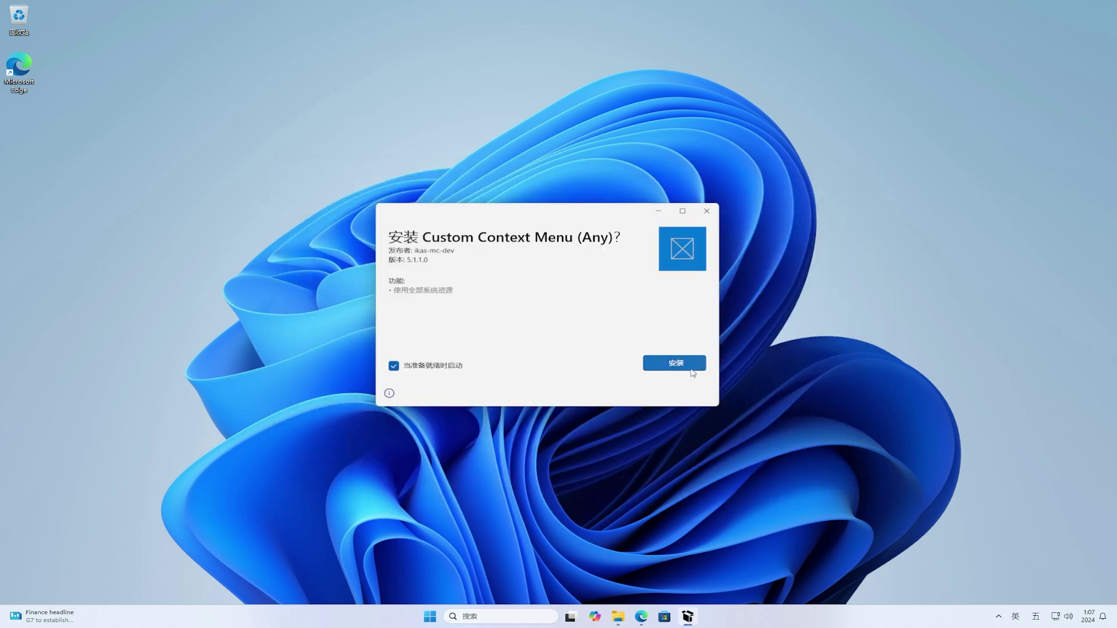
{"action": "left_click", "coordinate": [692, 370]}
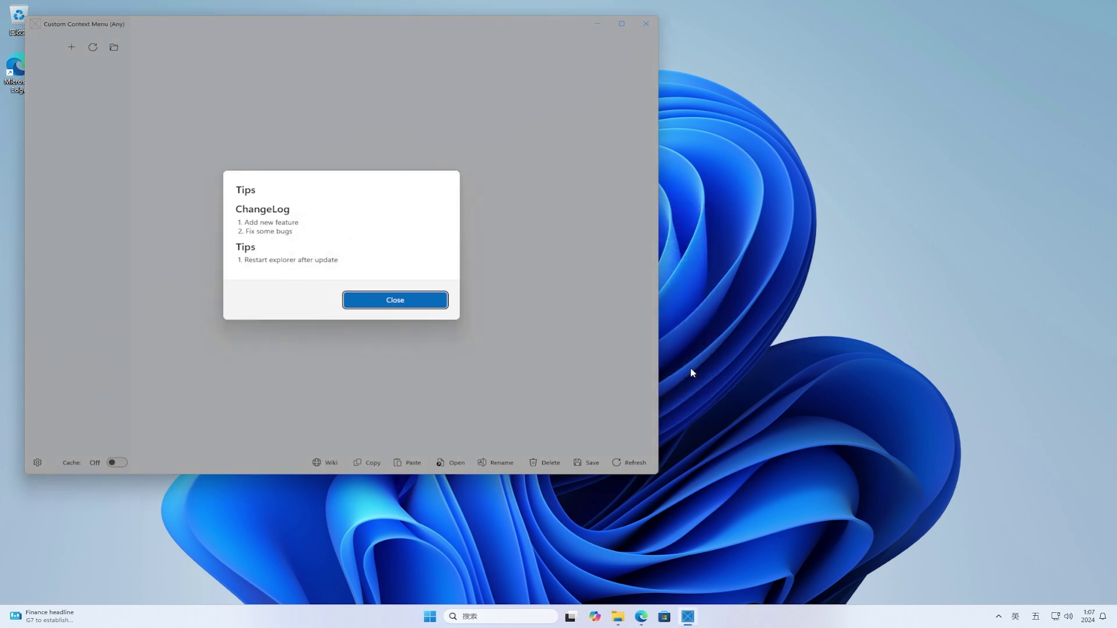
{"action": "left_click", "coordinate": [439, 303]}
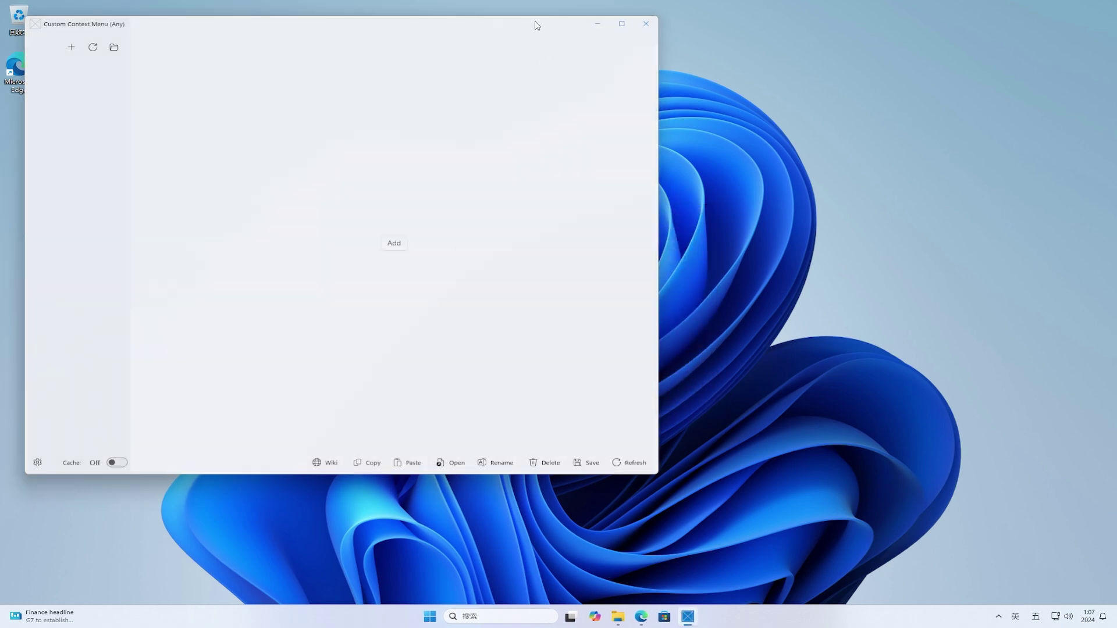
{"action": "left_click_drag", "start_coordinate": [535, 23], "coordinate": [727, 67]}
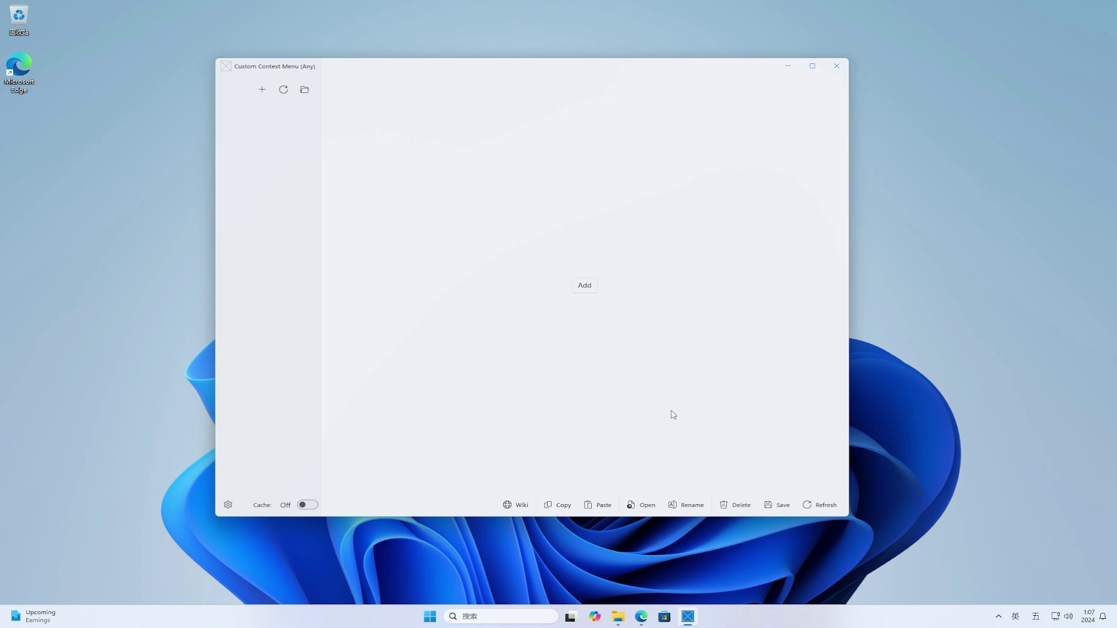
- Switch to Edge and download the zh-CN.json sample from the Languages page of the project's GitHub wiki
{"action": "left_click", "coordinate": [641, 618]}
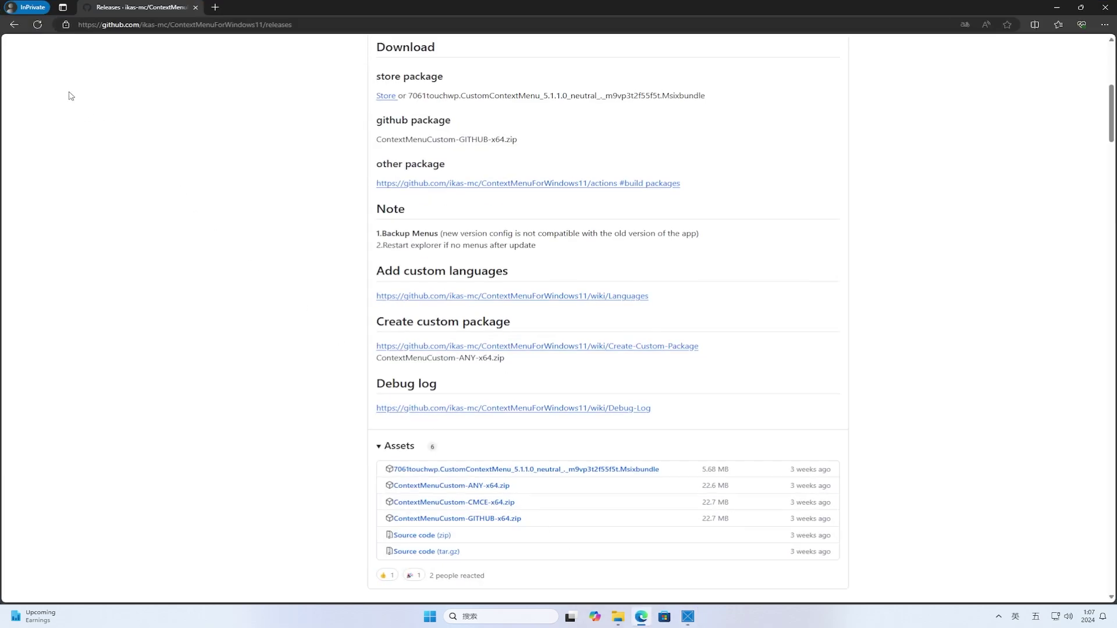
{"action": "left_click", "coordinate": [13, 27]}
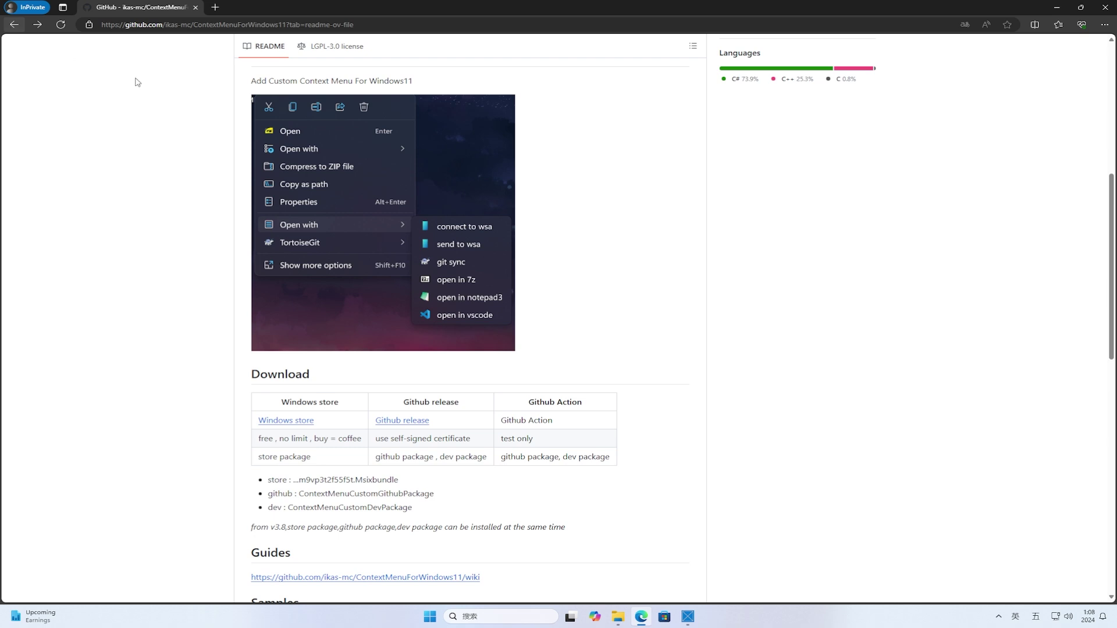
{"action": "scroll", "coordinate": [808, 295], "scroll_direction": "down", "scroll_amount": 4}
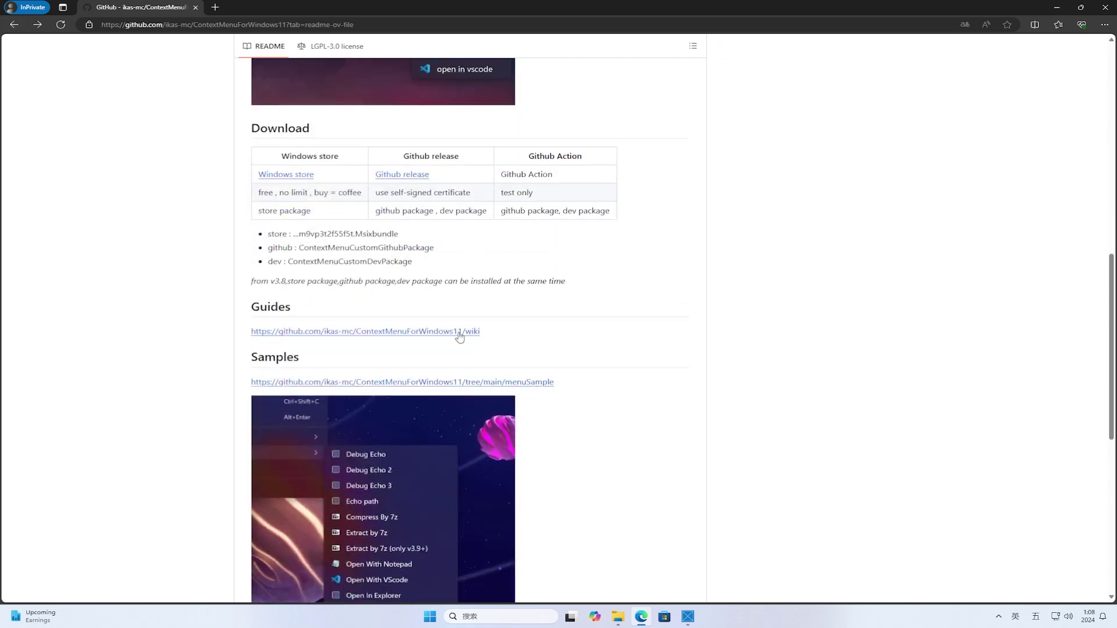
{"action": "left_click", "coordinate": [460, 331]}
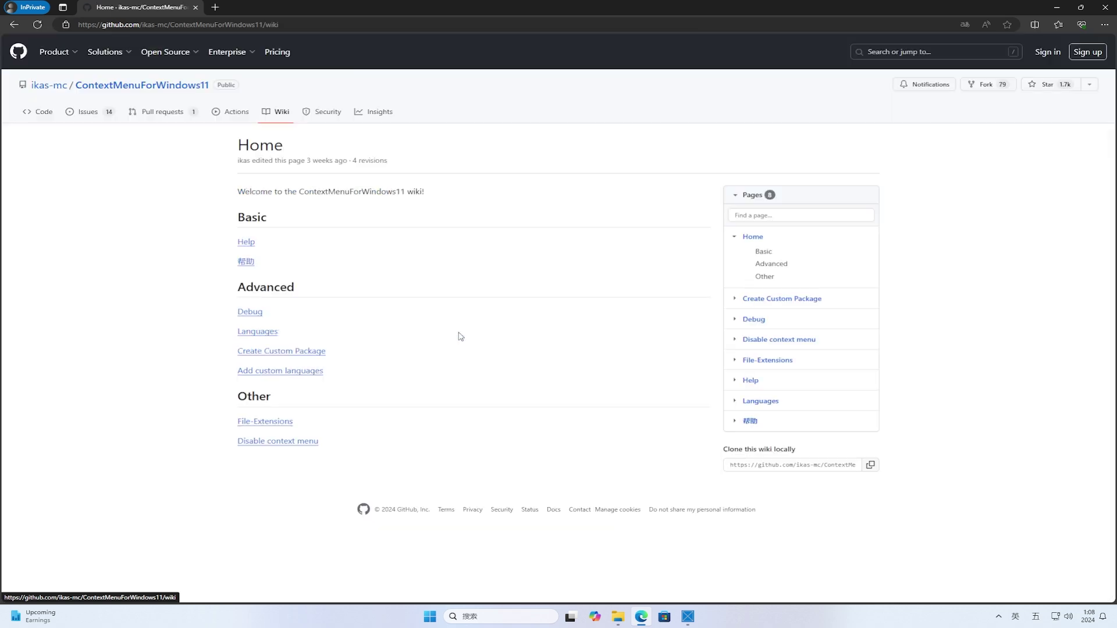
{"action": "left_click", "coordinate": [272, 335]}
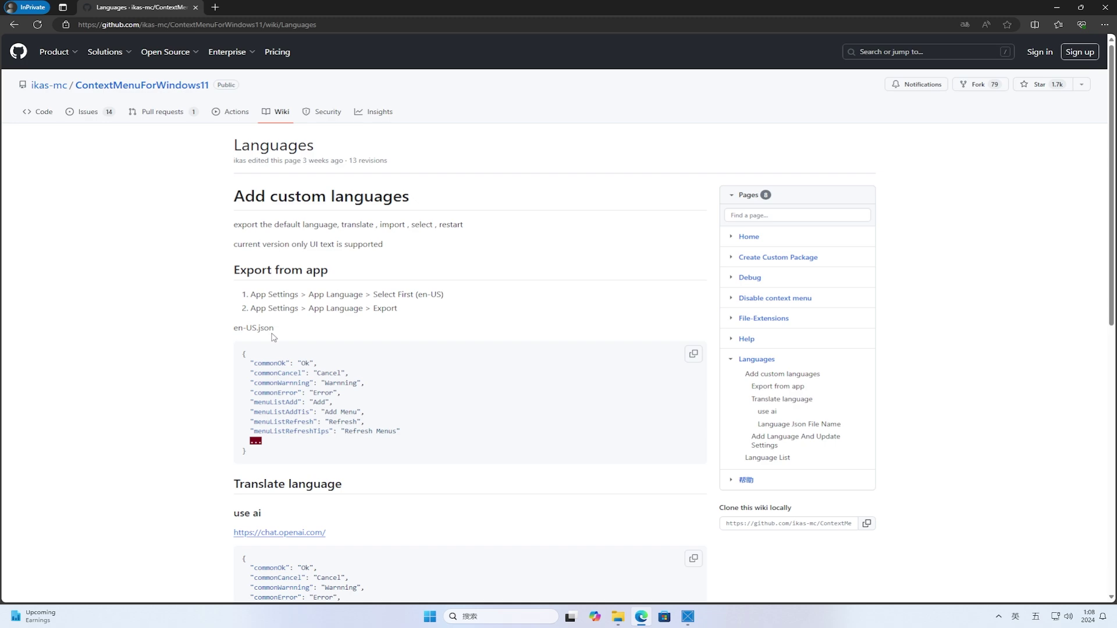
{"action": "scroll", "coordinate": [273, 337], "scroll_direction": "down", "scroll_amount": 10}
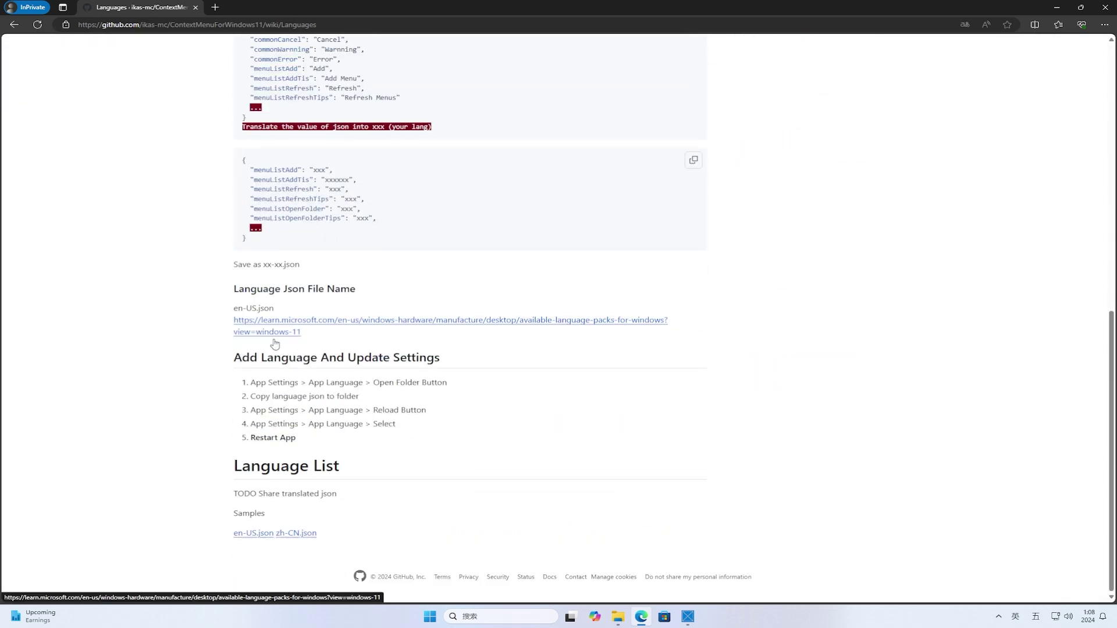
{"action": "left_click", "coordinate": [307, 536]}
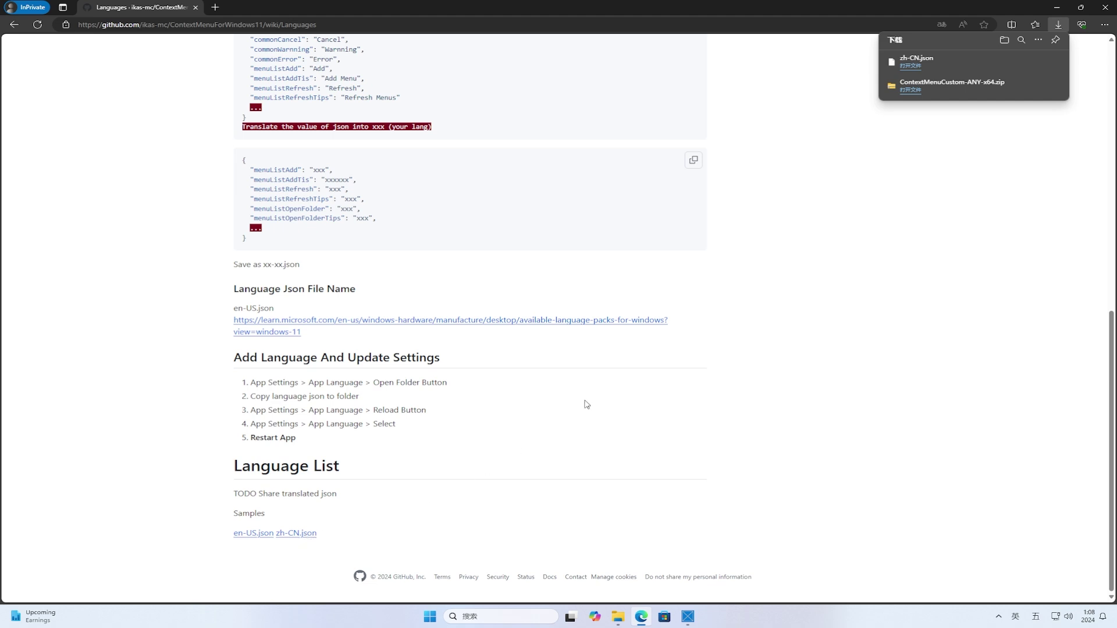
- Show the downloaded zh-CN.json in its folder, minimize the browser and arrange the folder window beside Custom Context Menu
{"action": "left_click", "coordinate": [1023, 67]}
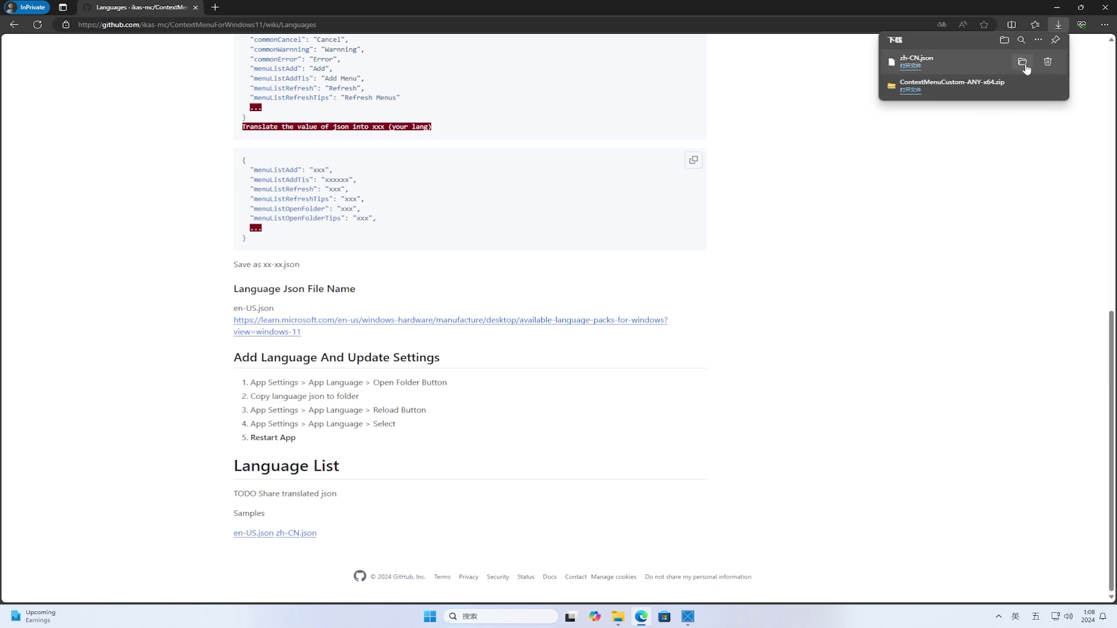
{"action": "left_click", "coordinate": [1057, 11]}
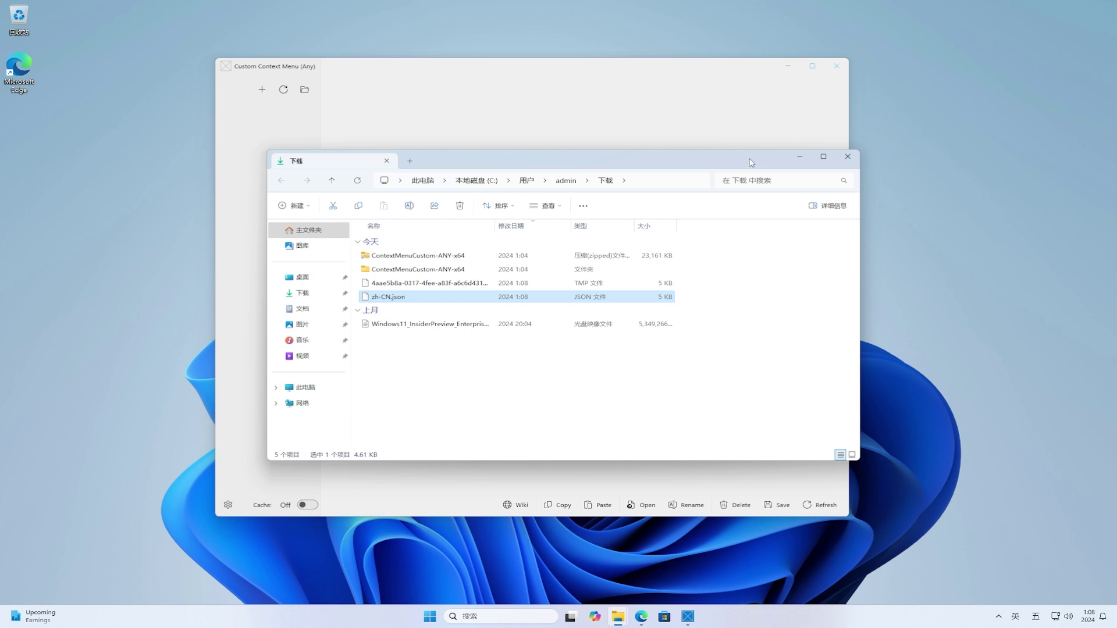
{"action": "left_click_drag", "start_coordinate": [751, 163], "coordinate": [520, 173]}
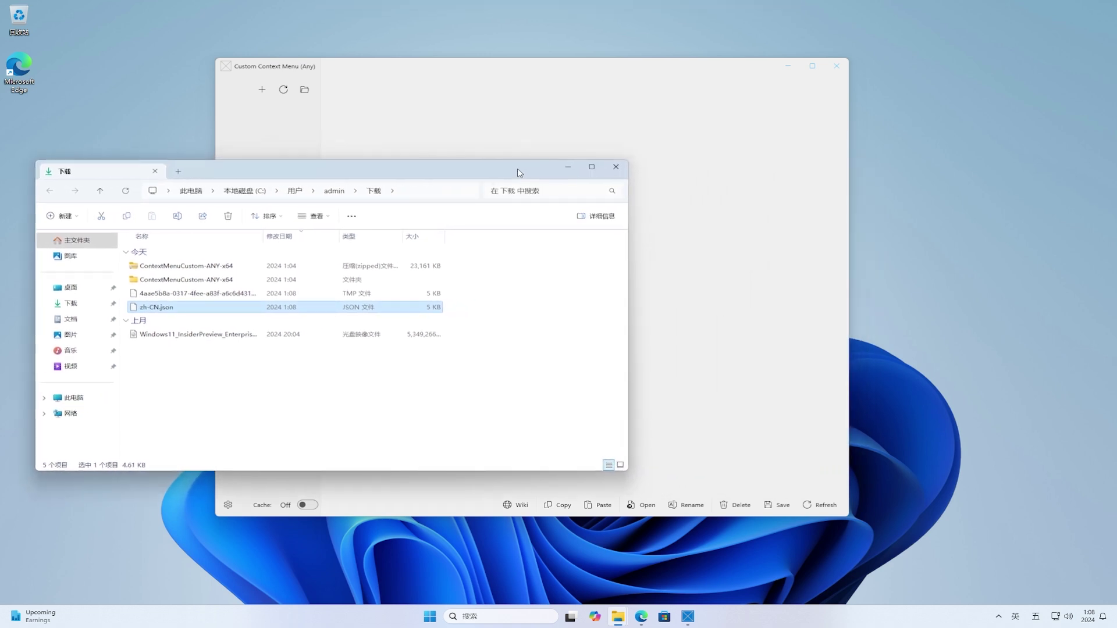
{"action": "left_click", "coordinate": [537, 66]}
{"action": "left_click_drag", "start_coordinate": [524, 67], "coordinate": [664, 71]}
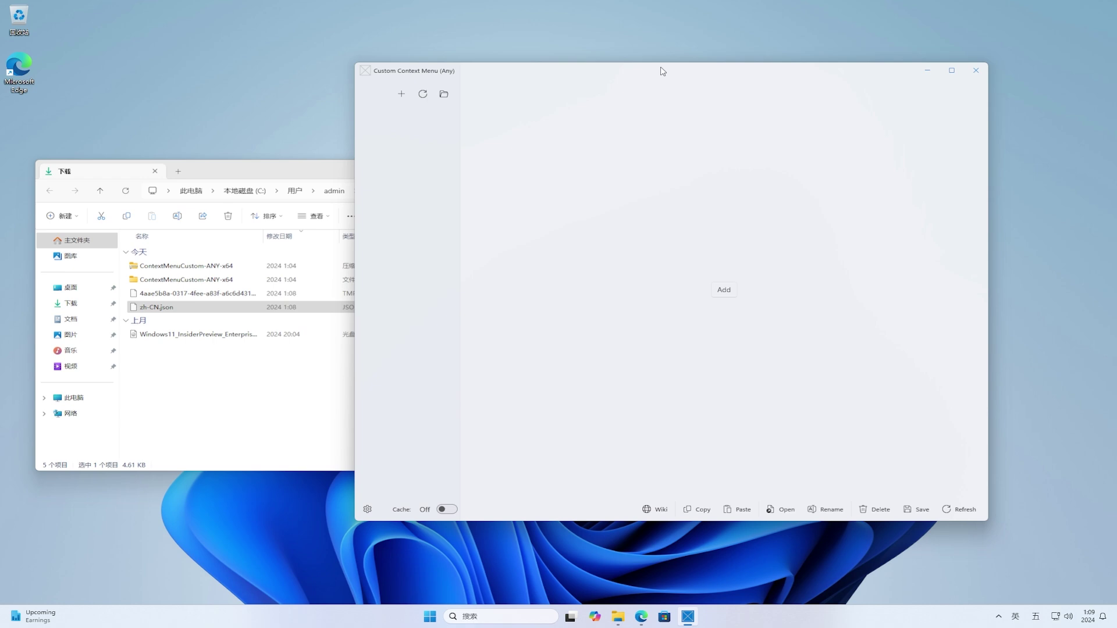
- Open the app's languages folder from its settings, move zh-CN.json into it and close both File Explorer windows
{"action": "left_click", "coordinate": [370, 510]}
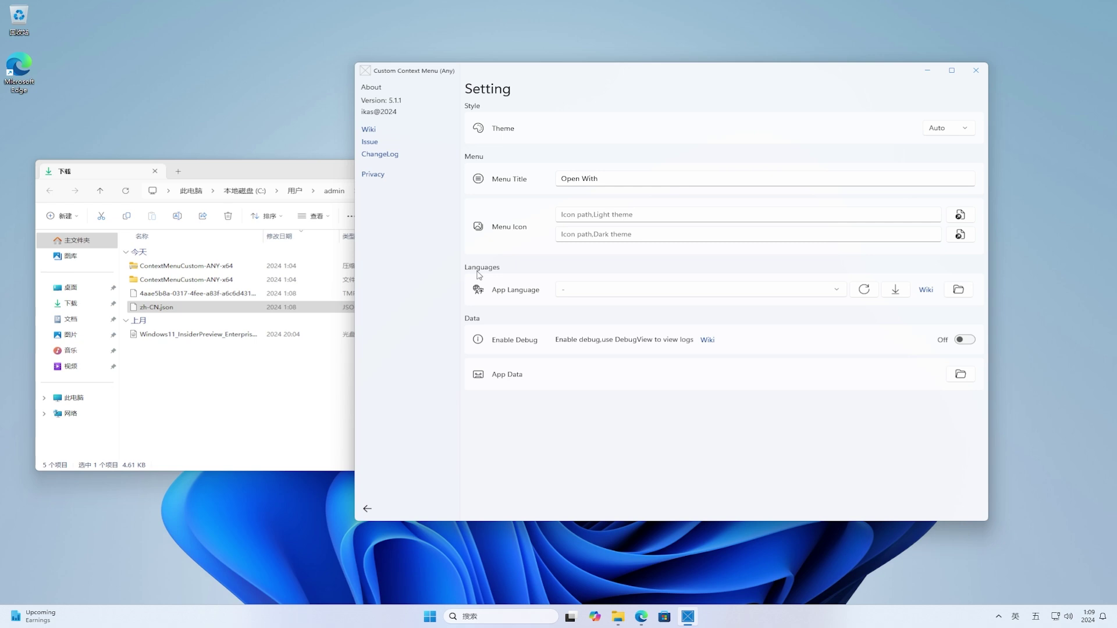
{"action": "left_click", "coordinate": [966, 293]}
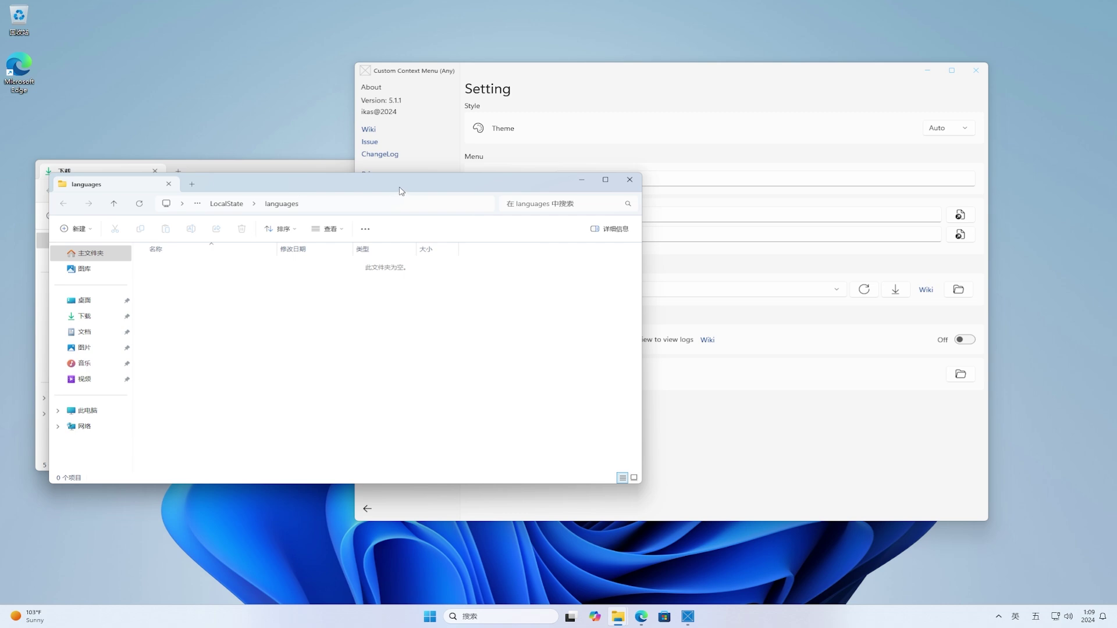
{"action": "left_click_drag", "start_coordinate": [402, 190], "coordinate": [608, 177]}
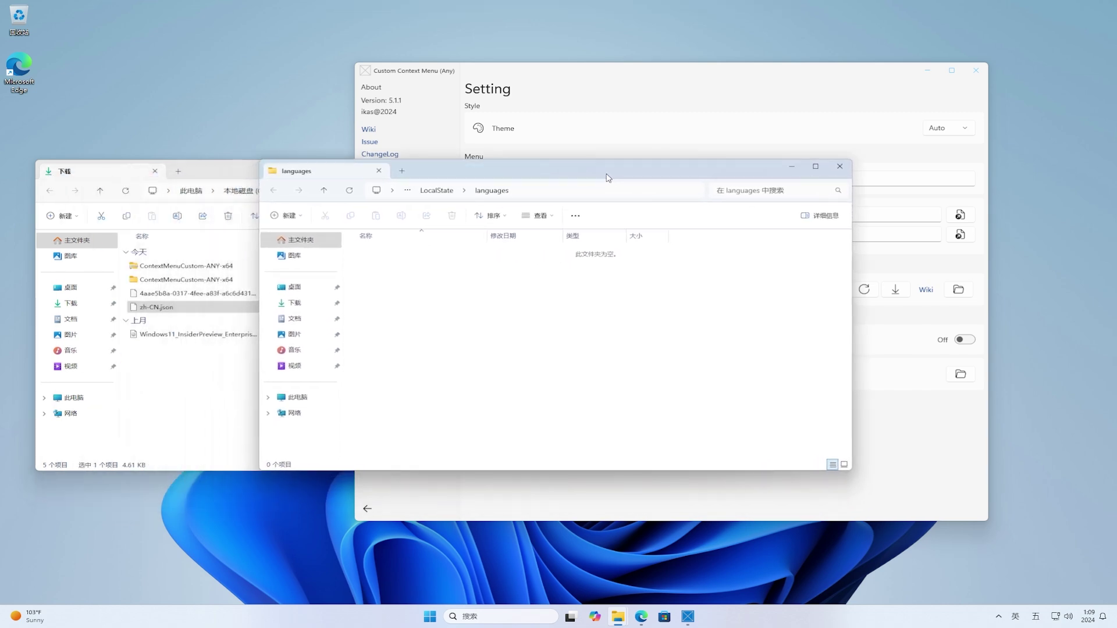
{"action": "left_click_drag", "start_coordinate": [146, 308], "coordinate": [506, 342]}
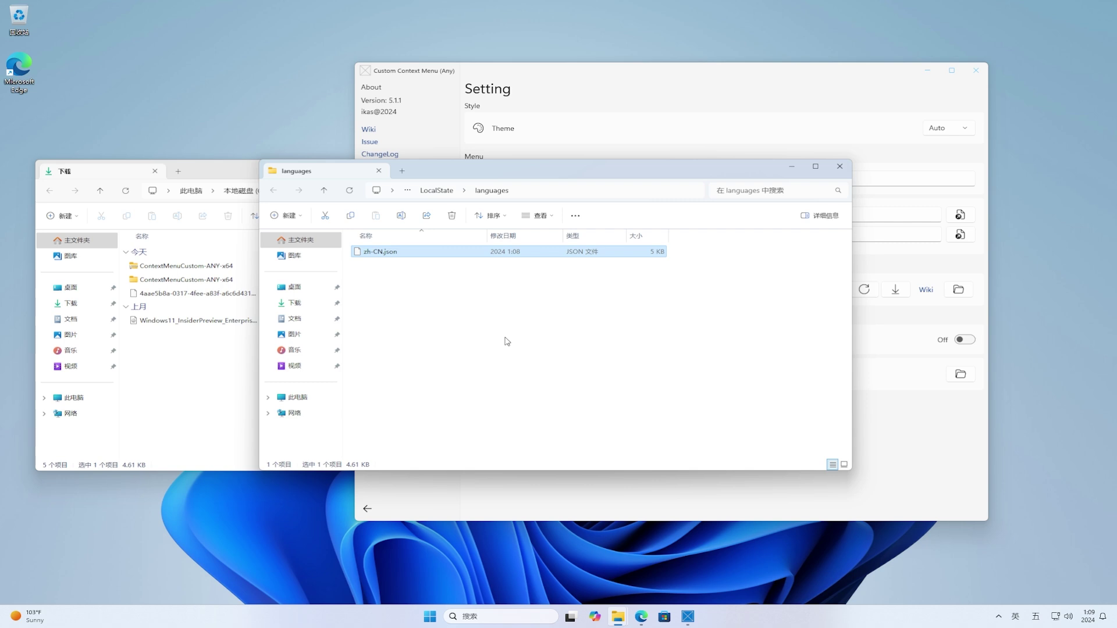
{"action": "left_click", "coordinate": [840, 166]}
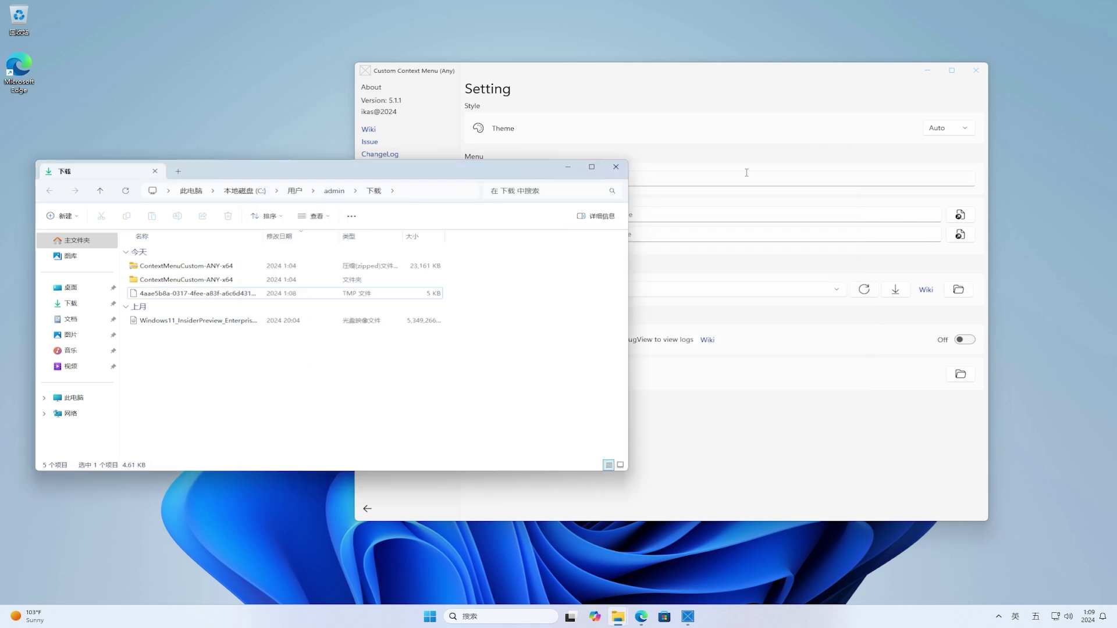
{"action": "left_click", "coordinate": [615, 169]}
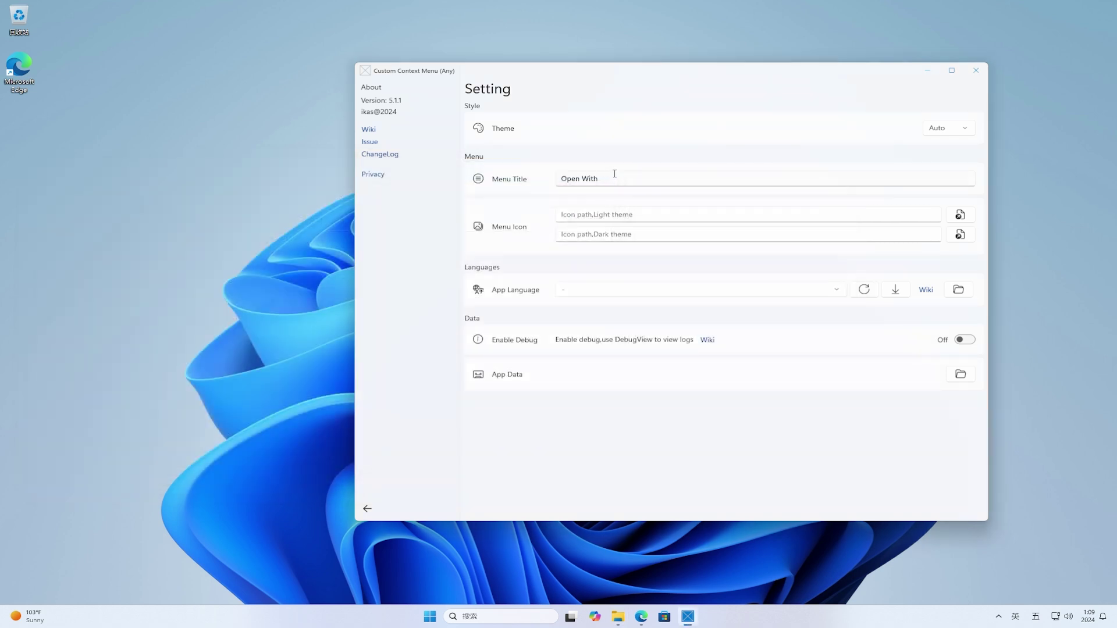
- Reload the app's language list and set the app language to 简体中文(中国大陆) (zh-CN.json)
{"action": "left_click", "coordinate": [866, 292]}
{"action": "left_click", "coordinate": [839, 292]}
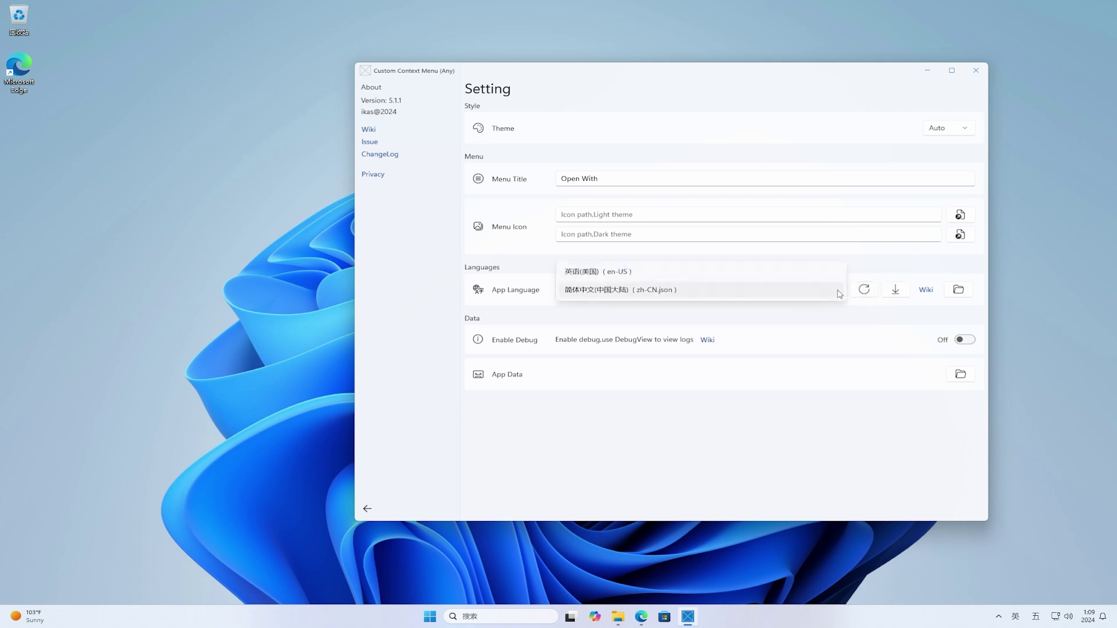
{"action": "left_click", "coordinate": [740, 292]}
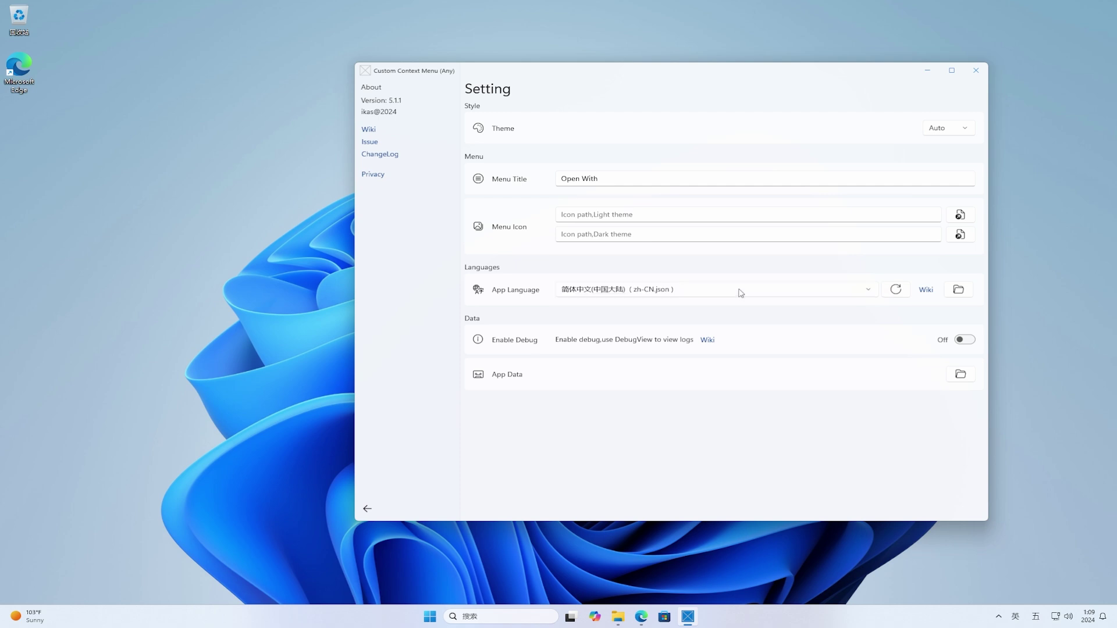
- Restart Custom Context Menu to apply the new language, then widen its window and reposition it on the desktop
{"action": "left_click", "coordinate": [975, 73]}
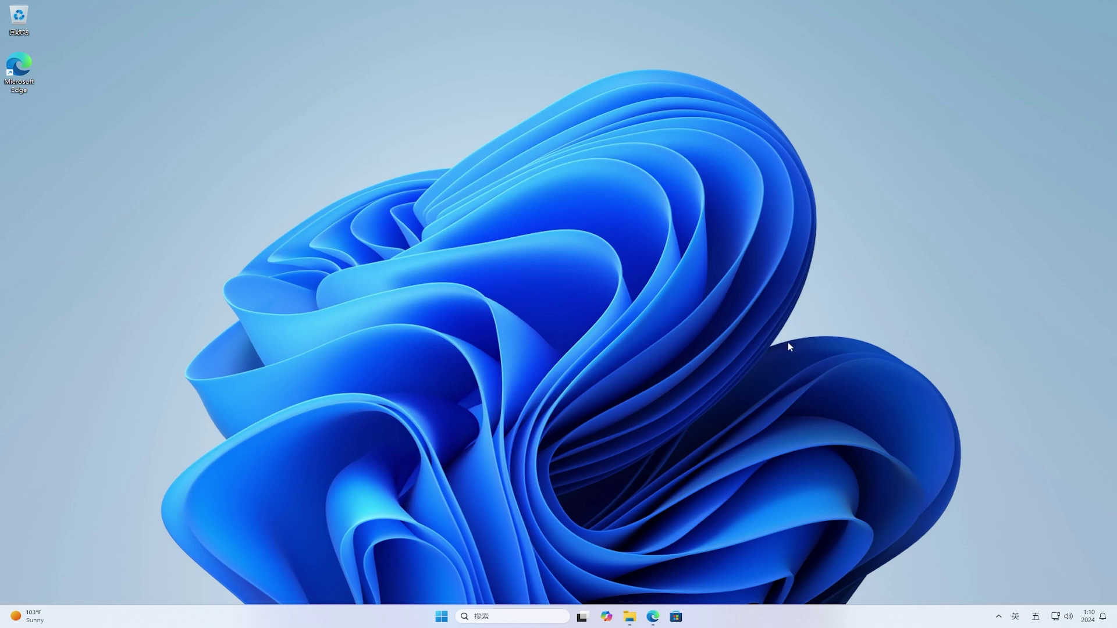
{"action": "left_click", "coordinate": [441, 616]}
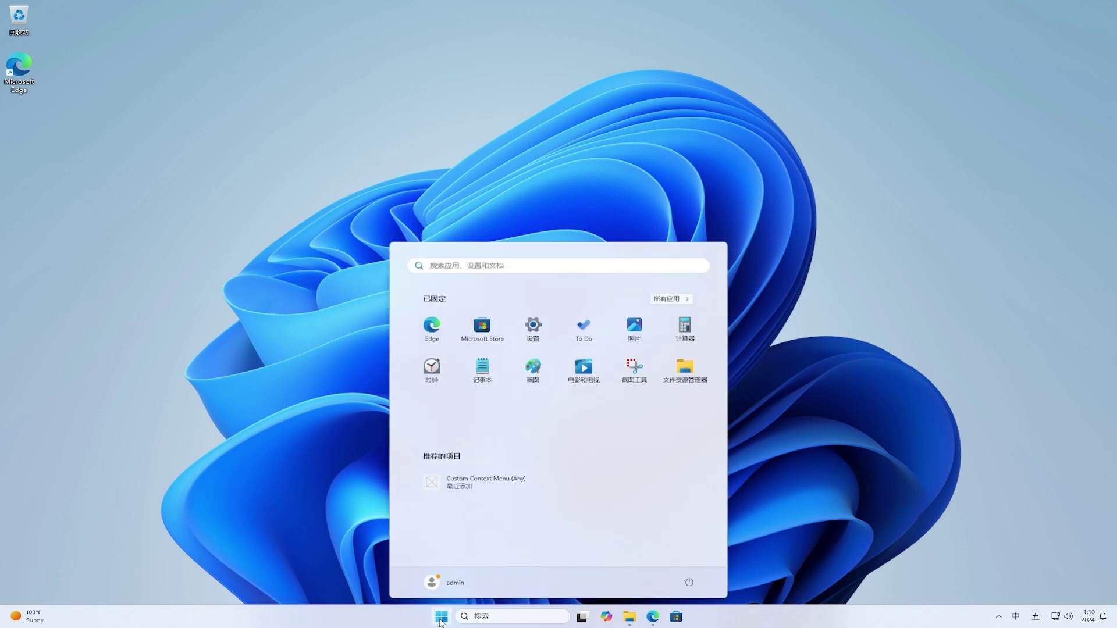
{"action": "left_click", "coordinate": [460, 493]}
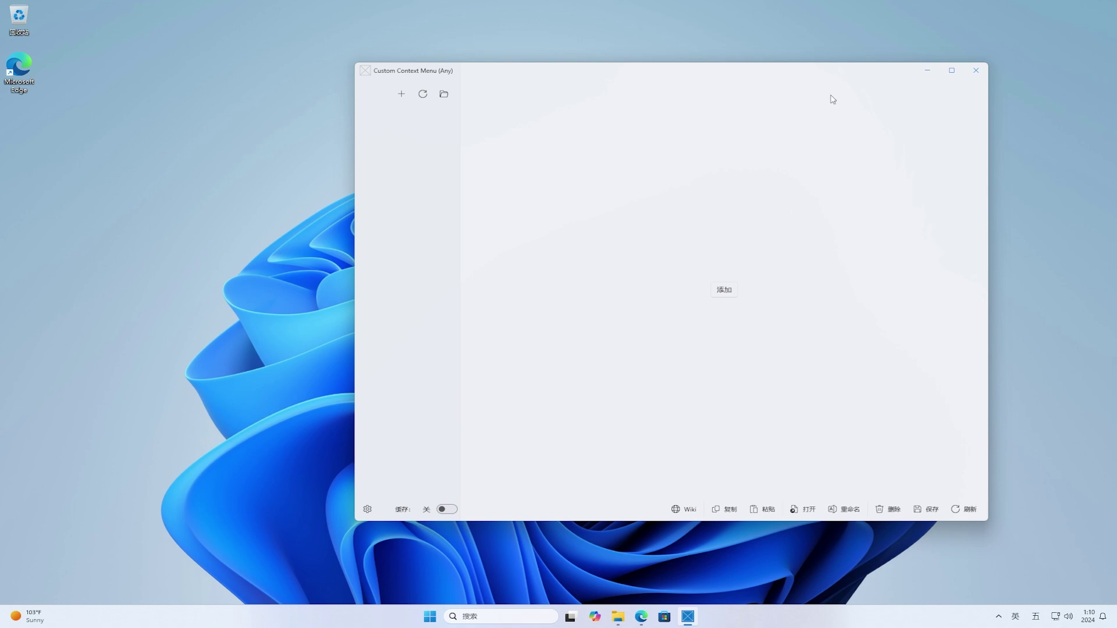
{"action": "left_click_drag", "start_coordinate": [847, 71], "coordinate": [709, 77]}
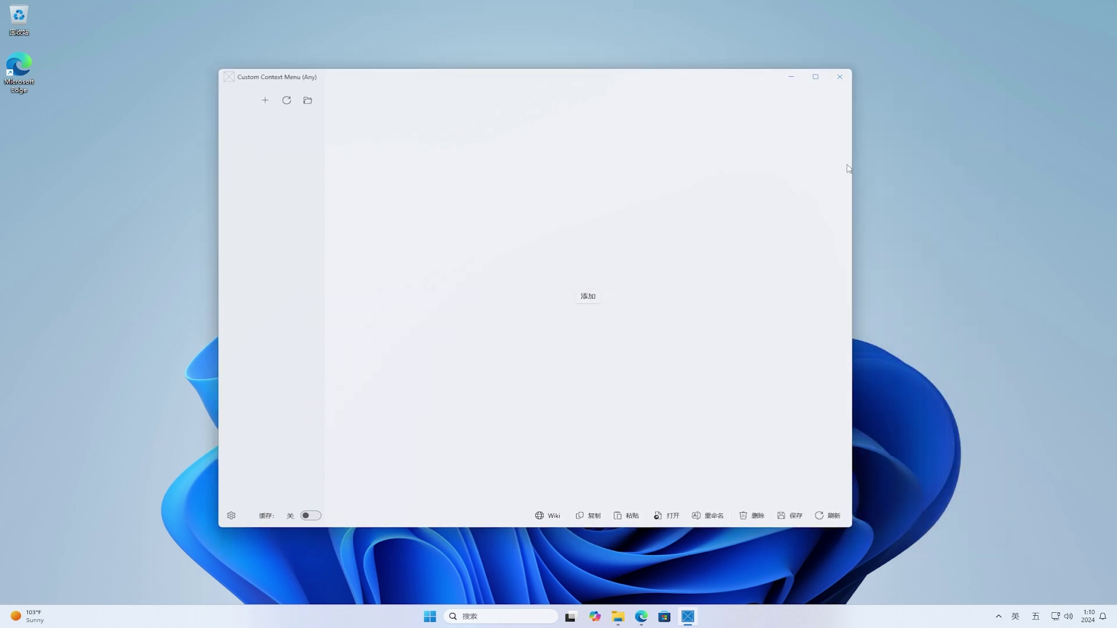
{"action": "left_click_drag", "start_coordinate": [851, 168], "coordinate": [998, 174]}
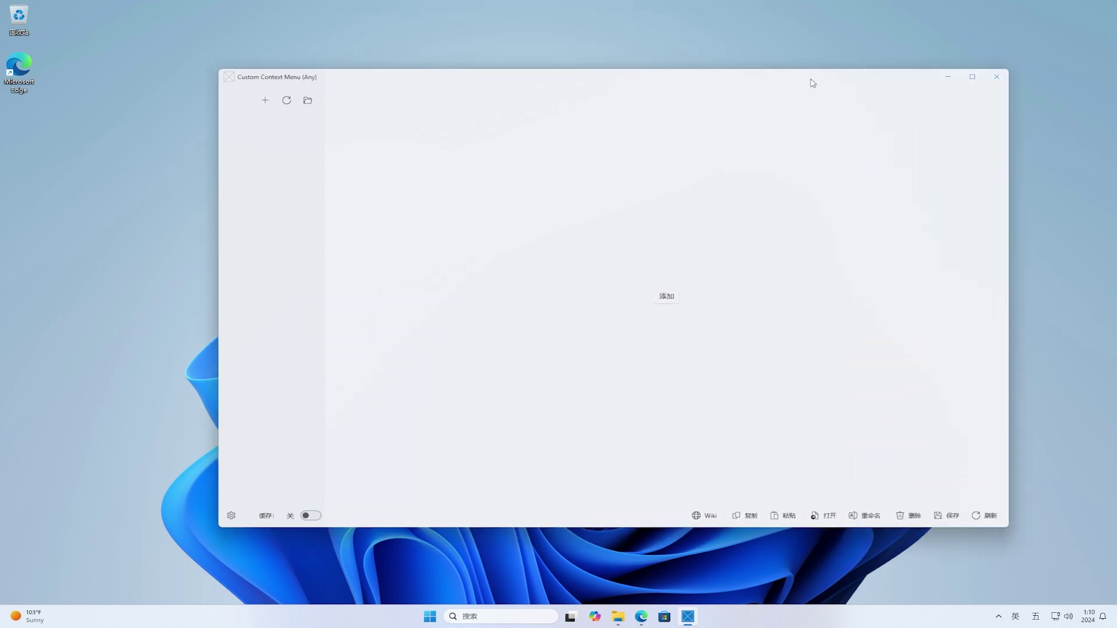
{"action": "left_click_drag", "start_coordinate": [811, 82], "coordinate": [742, 70]}
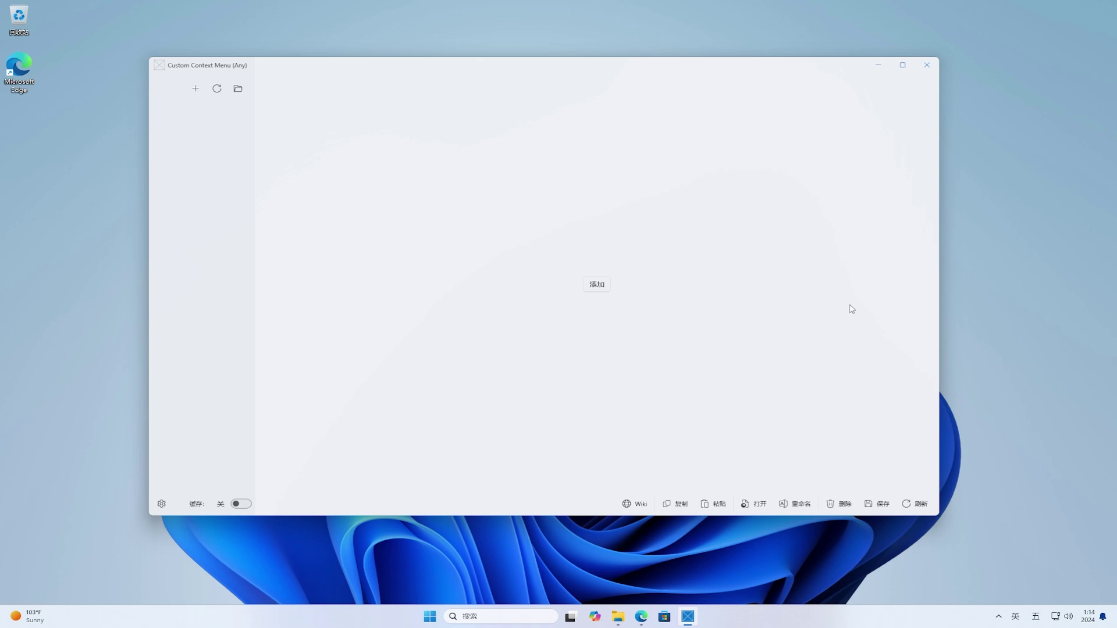
- Add a new menu entry titled 测试 and go through its order, program, parameter and icon fields
{"action": "left_click", "coordinate": [597, 284]}
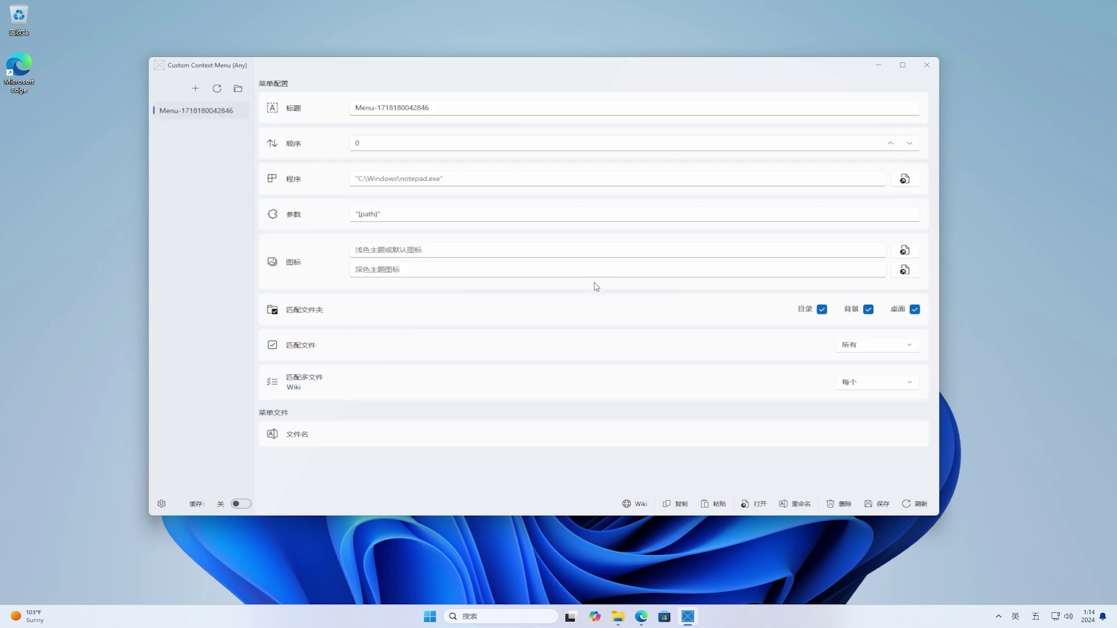
{"action": "left_click_drag", "start_coordinate": [590, 108], "coordinate": [354, 100]}
{"action": "type", "text": "测试"}
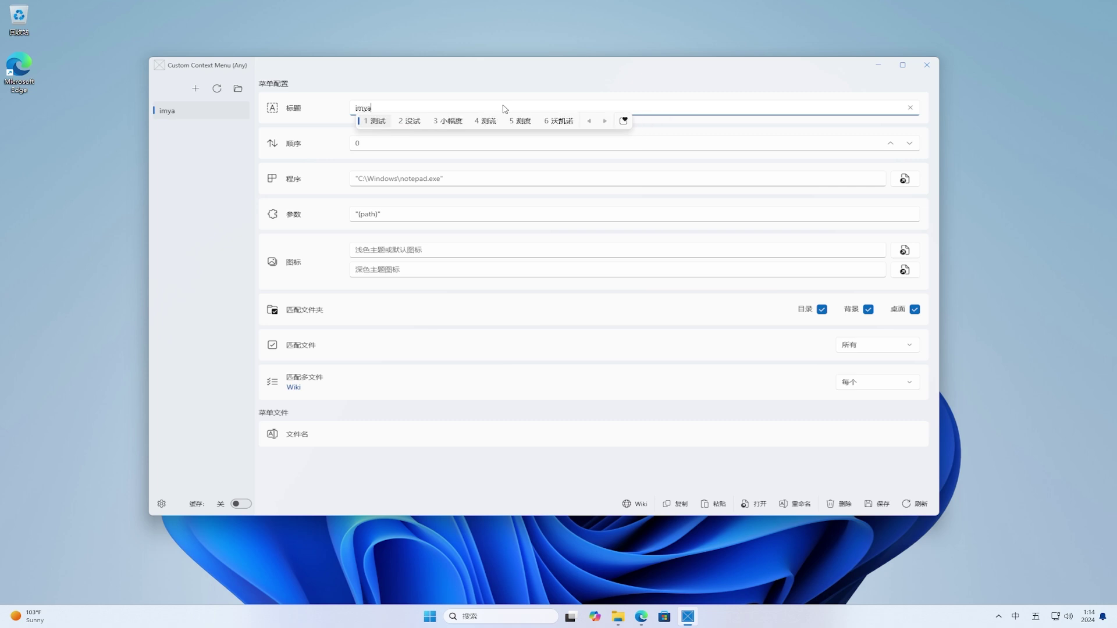
{"action": "left_click", "coordinate": [505, 139]}
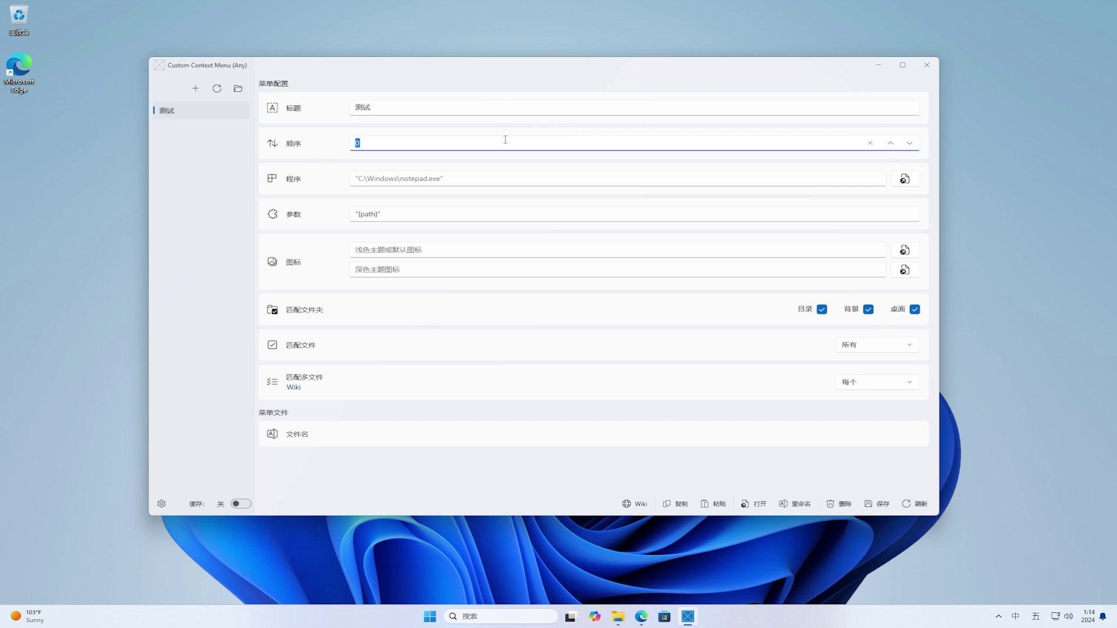
{"action": "key", "text": "Tab"}
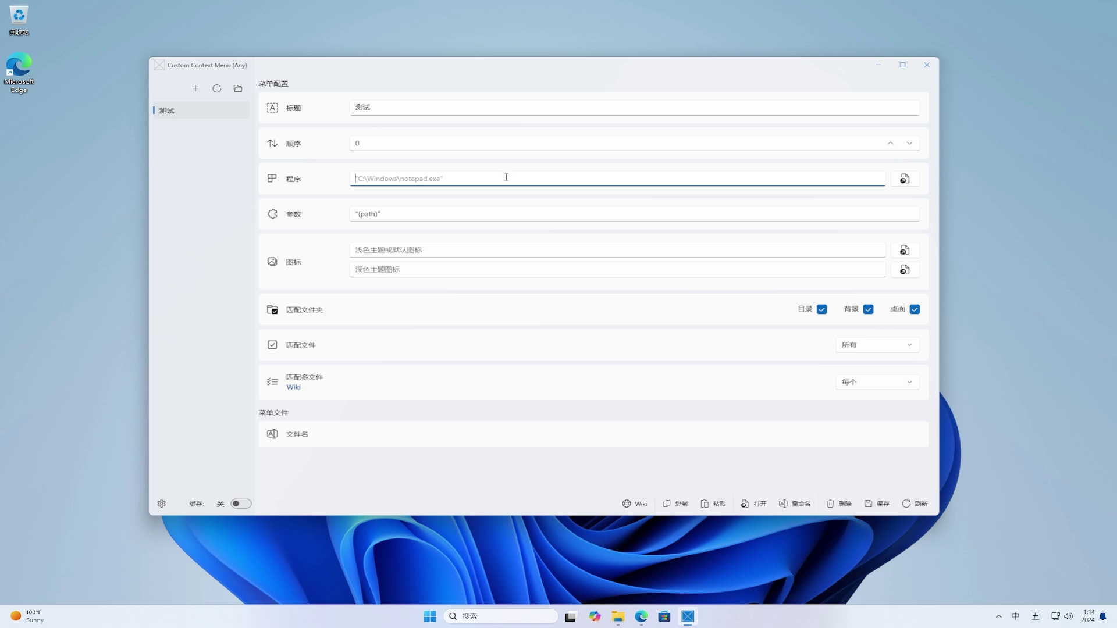
{"action": "left_click", "coordinate": [507, 211]}
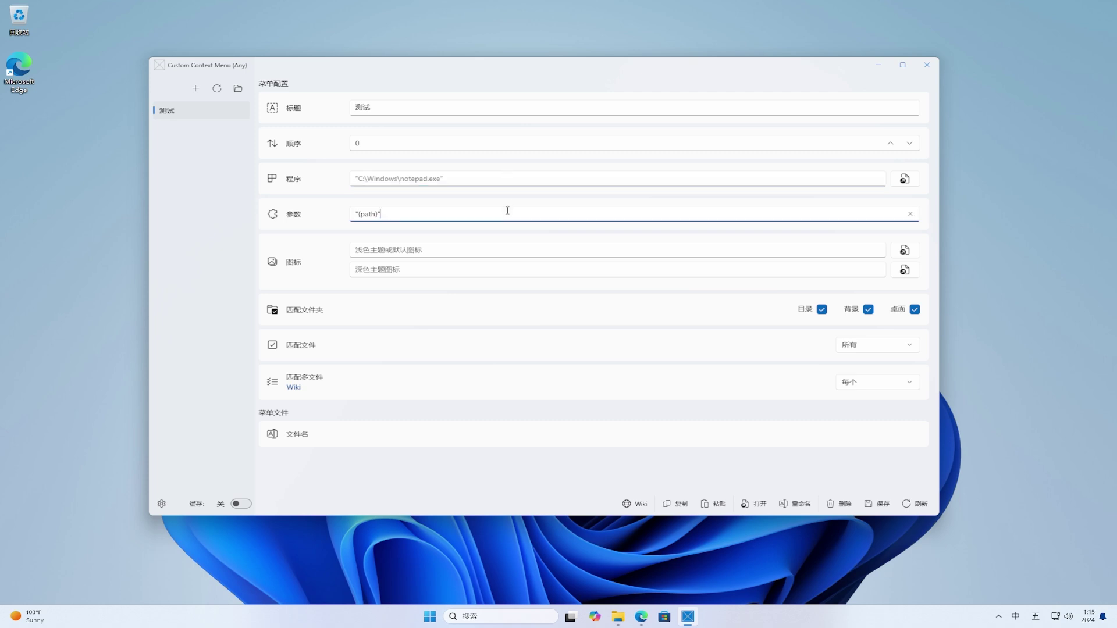
{"action": "left_click", "coordinate": [515, 249]}
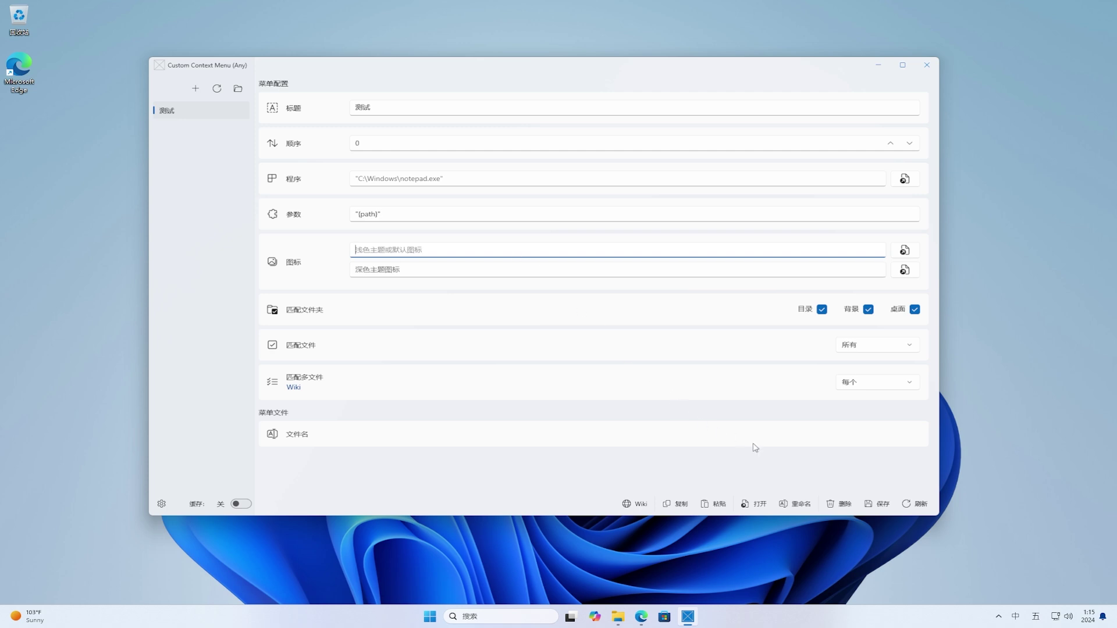
- Cancel the program file selection for the 测试 menu entry and delete the entry
{"action": "left_click", "coordinate": [880, 506]}
{"action": "left_click", "coordinate": [906, 179]}
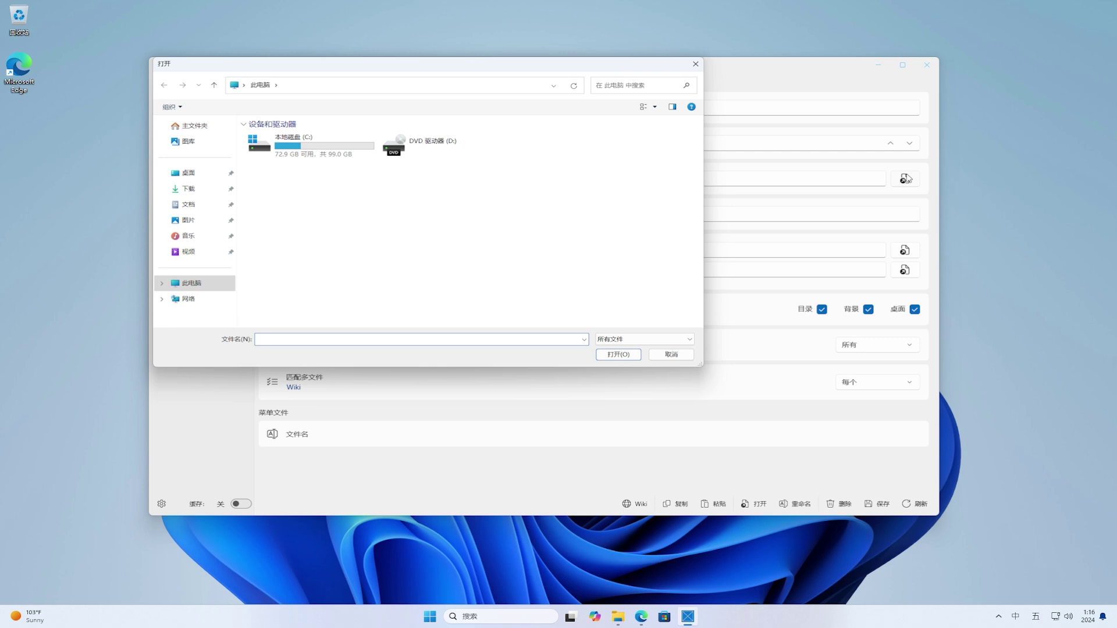
{"action": "key", "text": "Escape"}
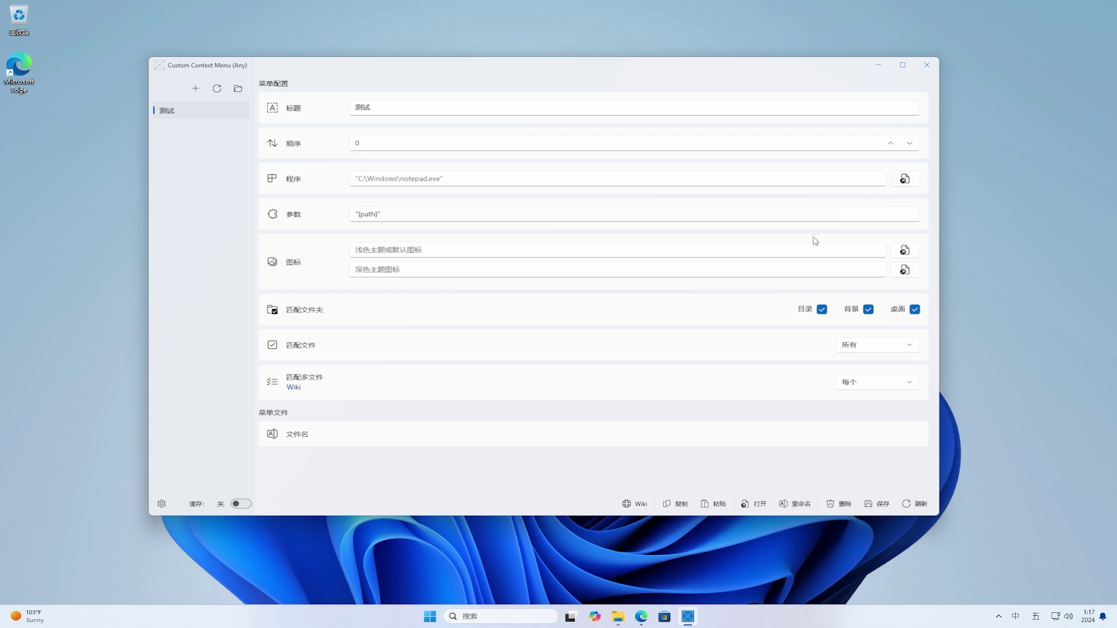
{"action": "left_click", "coordinate": [839, 504]}
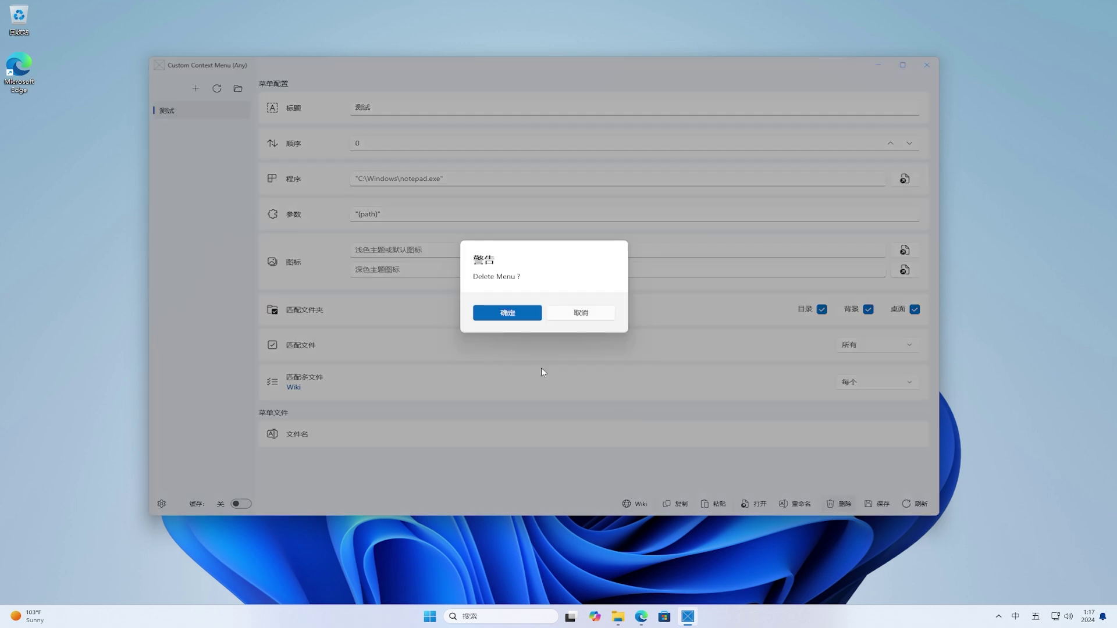
{"action": "left_click", "coordinate": [506, 311]}
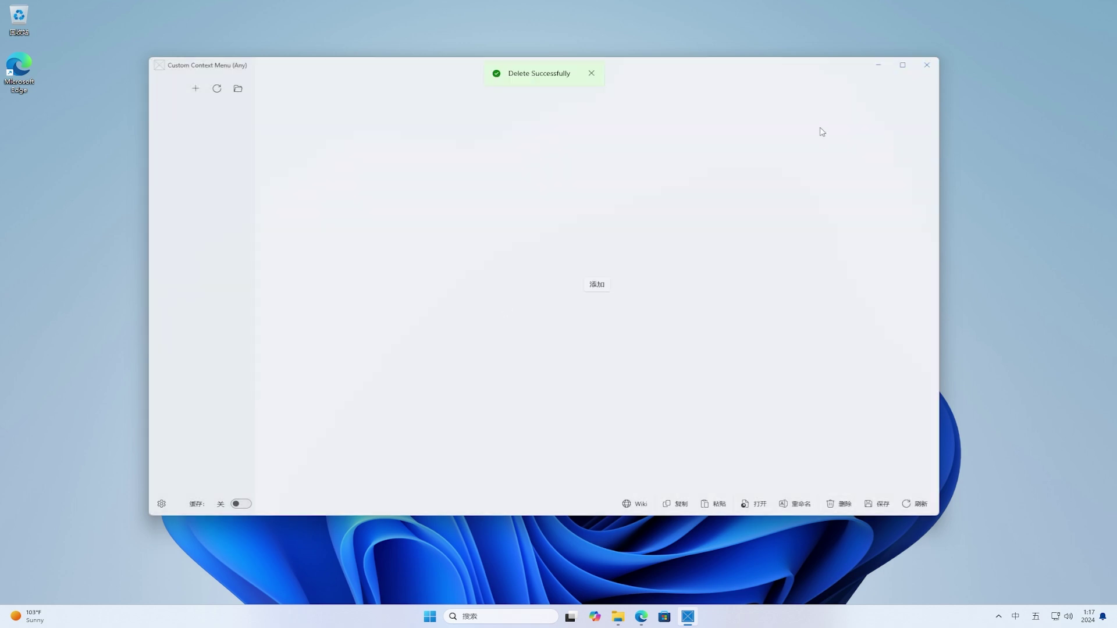
- Switch to Edge, return to the ContextMenuForWindows11 README and open the menuSample folder linked under Samples
{"action": "left_click", "coordinate": [878, 66]}
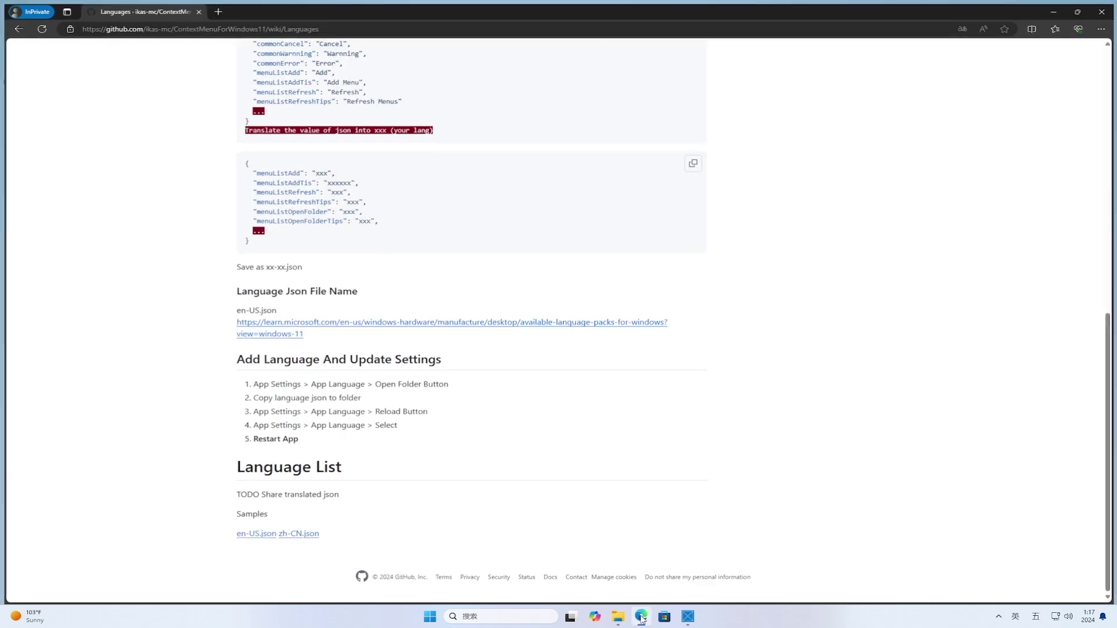
{"action": "left_click", "coordinate": [641, 616]}
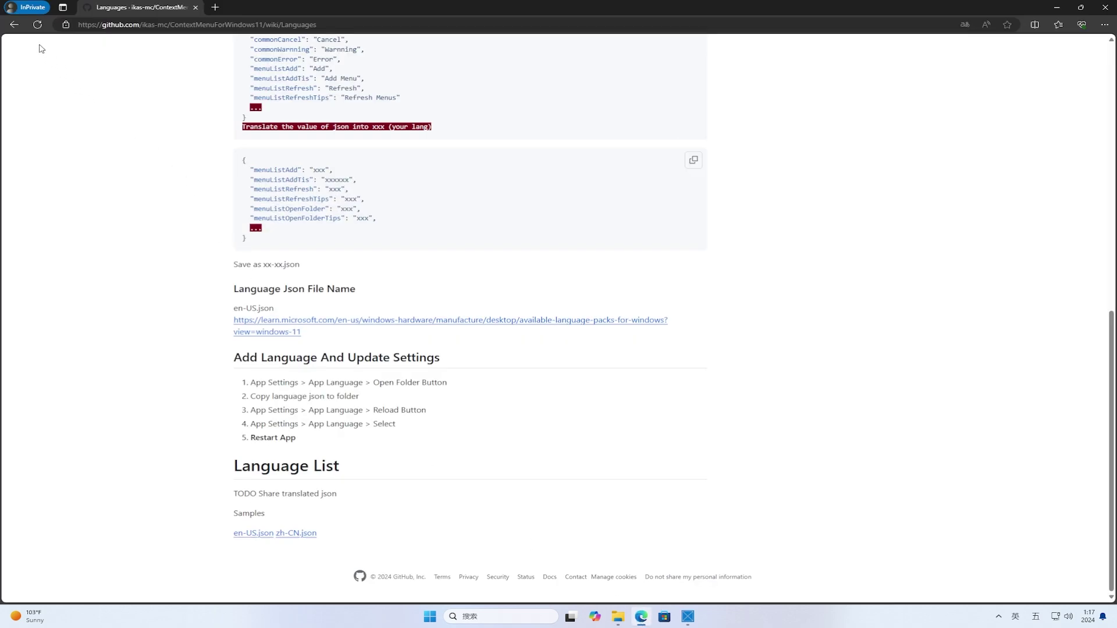
{"action": "left_click", "coordinate": [14, 25]}
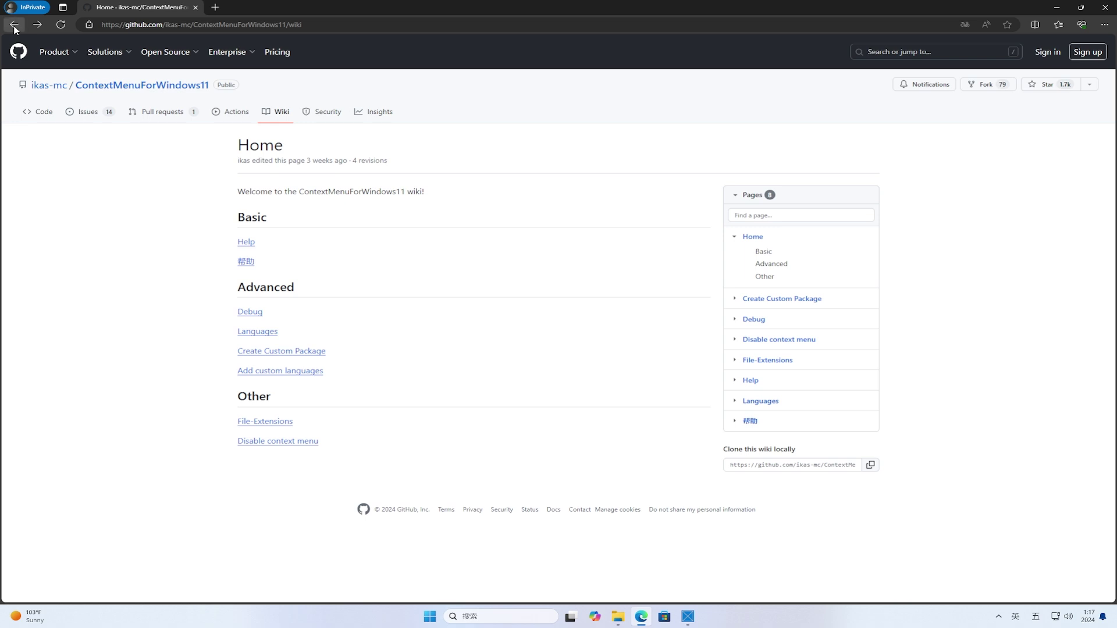
{"action": "left_click", "coordinate": [14, 25]}
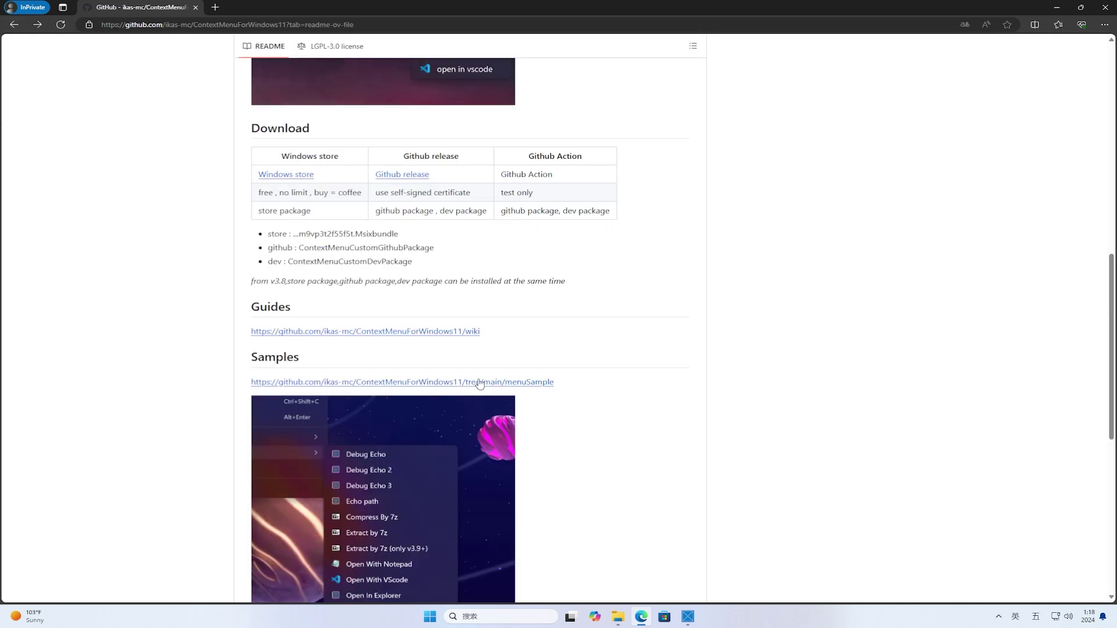
{"action": "left_click", "coordinate": [515, 384]}
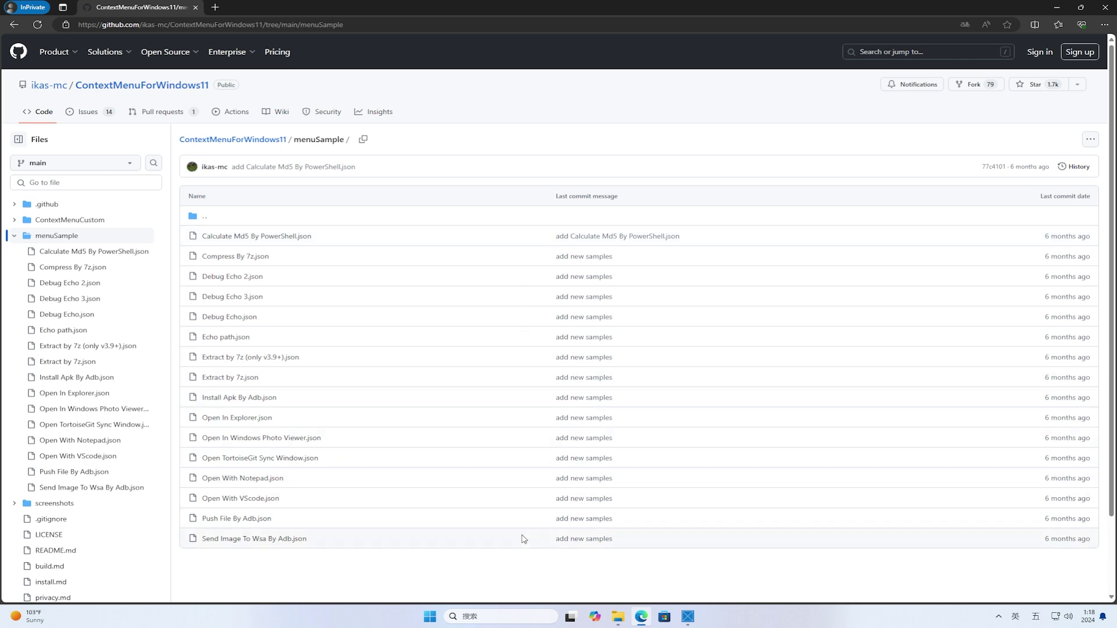
- Download the Calculate Md5 By PowerShell.json sample from menuSample and show it in its download folder
{"action": "left_click", "coordinate": [278, 241]}
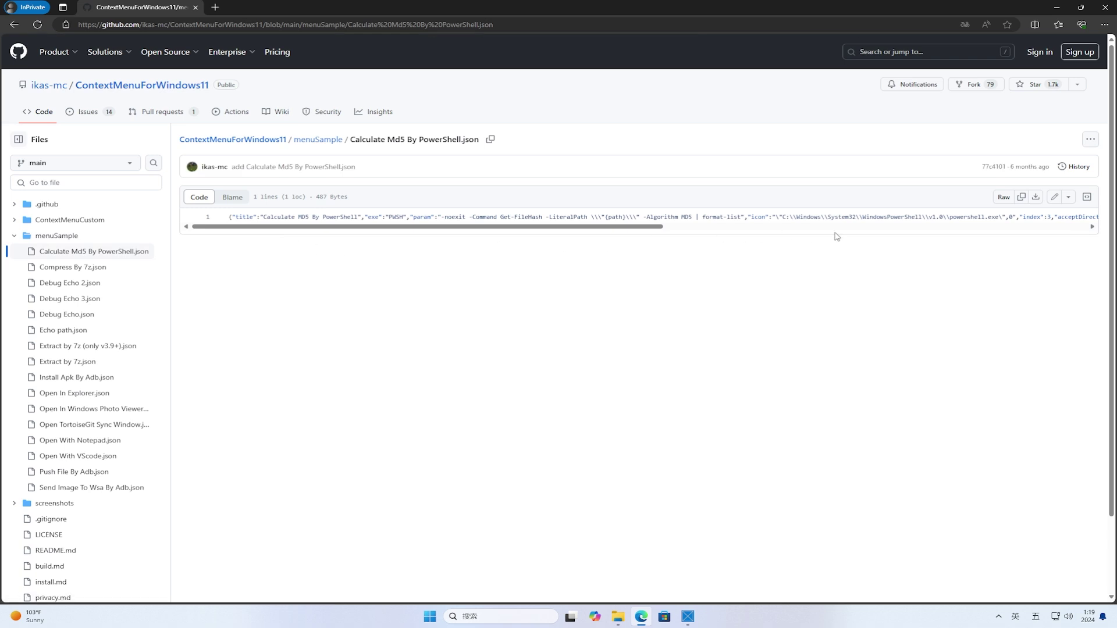
{"action": "left_click", "coordinate": [1036, 199]}
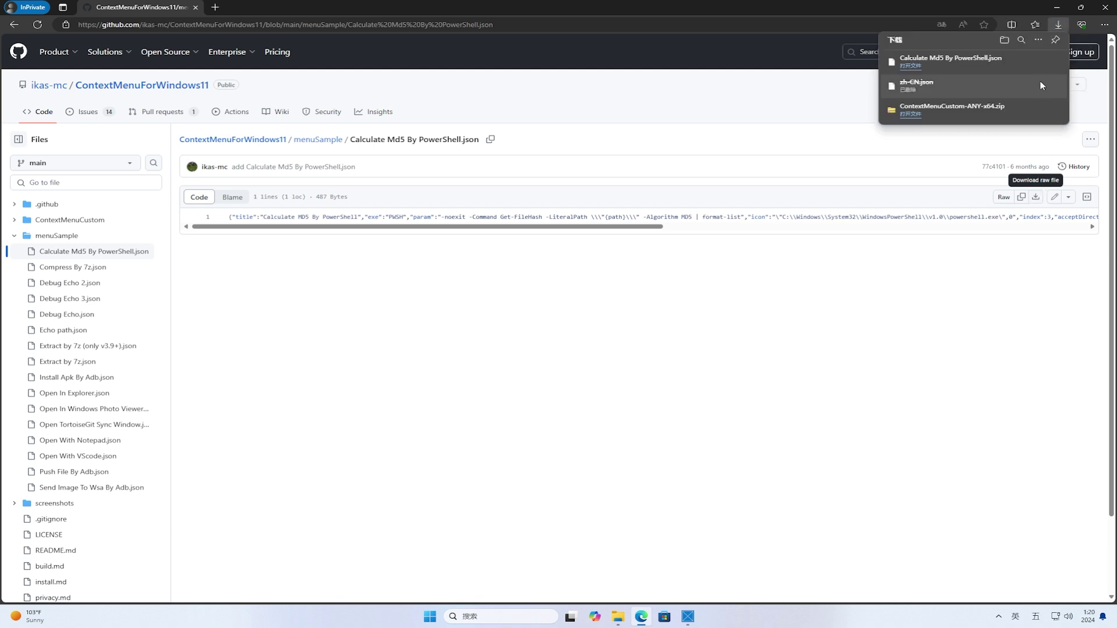
{"action": "left_click", "coordinate": [1023, 64]}
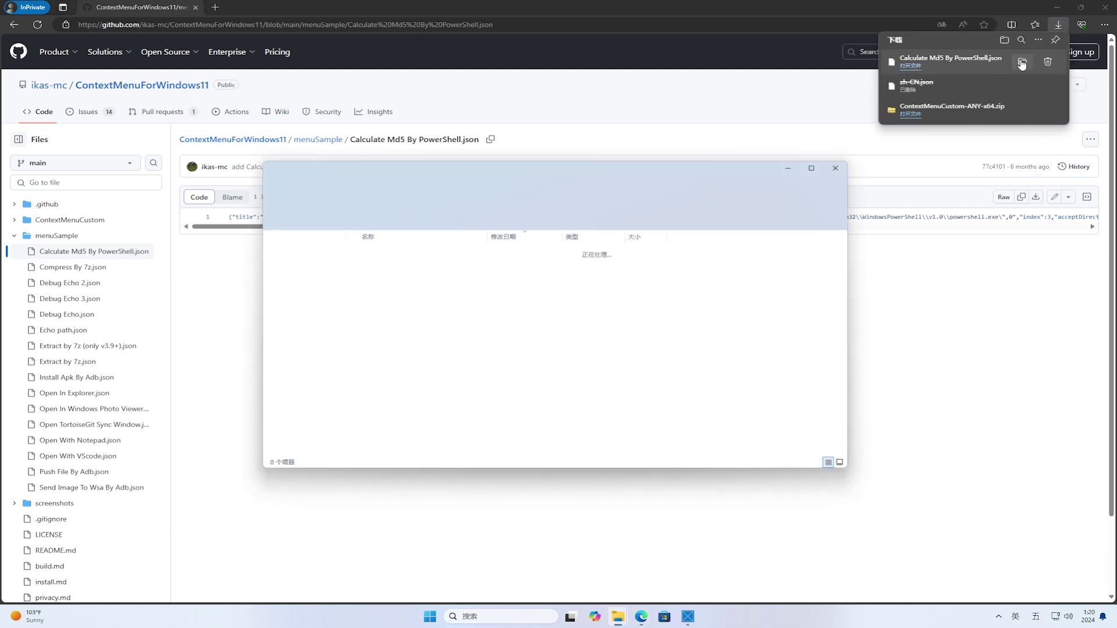
- Minimize the browser and arrange the Downloads window beside the Custom Context Menu window
{"action": "left_click", "coordinate": [1057, 10]}
{"action": "left_click", "coordinate": [1057, 10]}
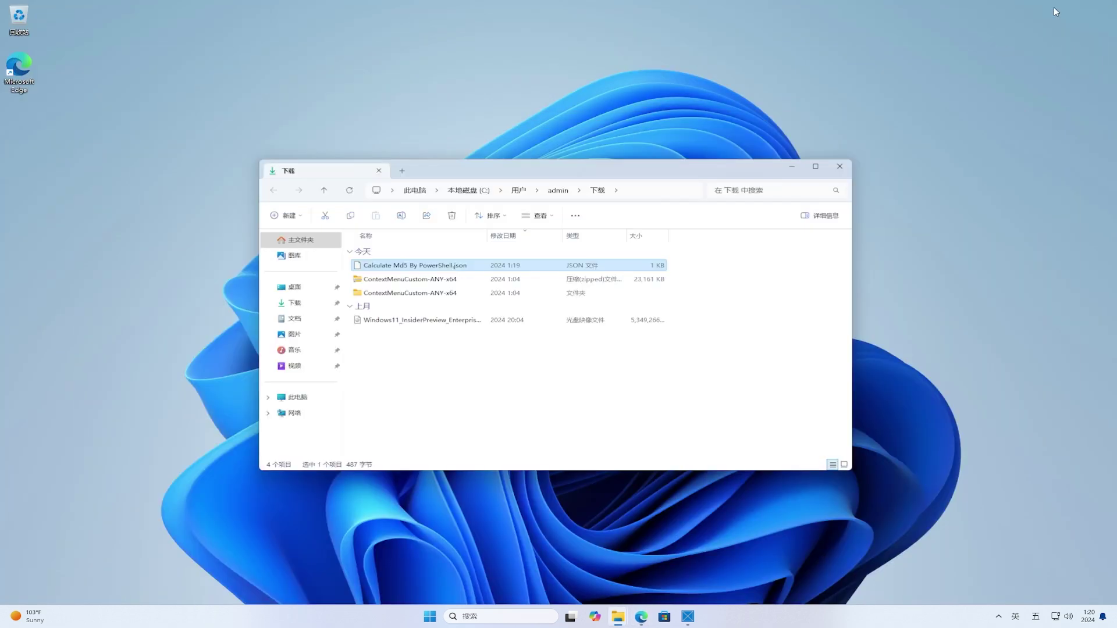
{"action": "left_click_drag", "start_coordinate": [735, 171], "coordinate": [488, 155]}
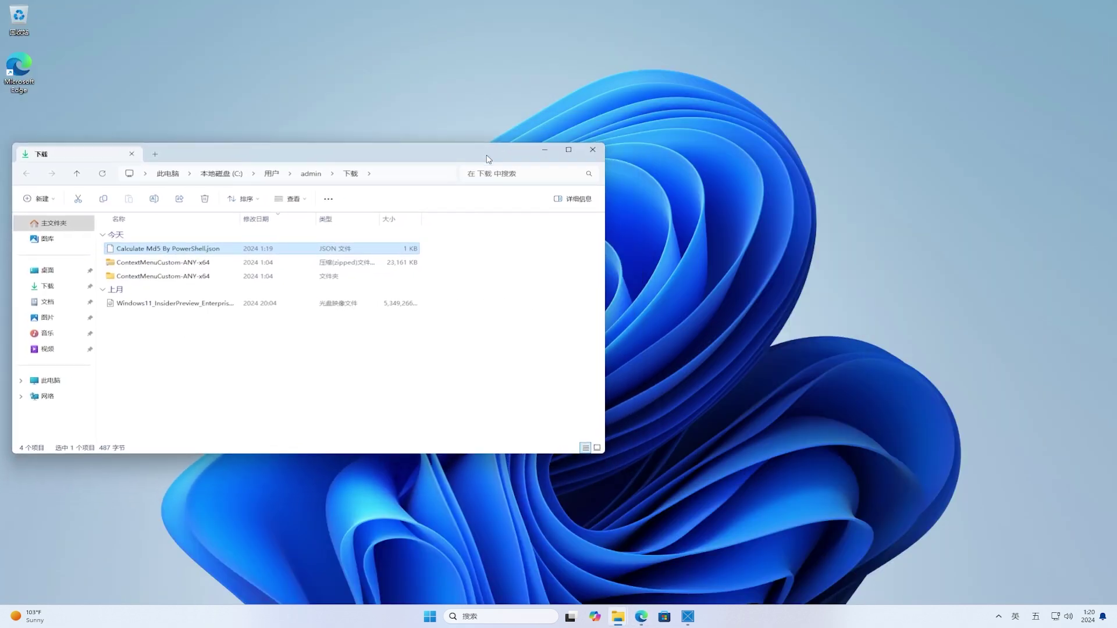
{"action": "left_click", "coordinate": [688, 617]}
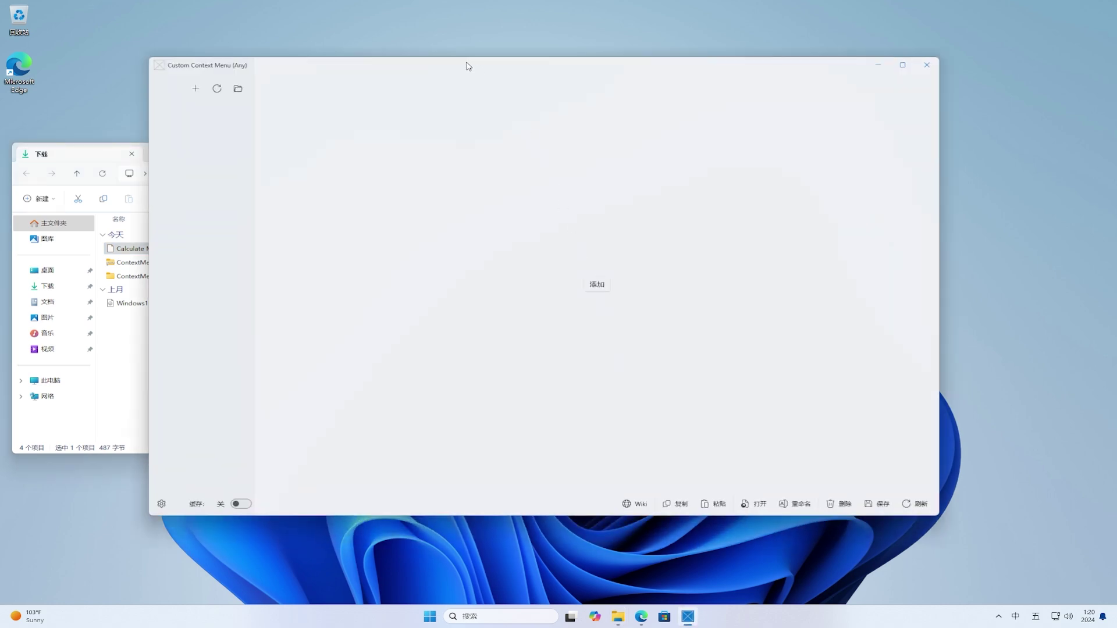
{"action": "left_click_drag", "start_coordinate": [470, 66], "coordinate": [628, 80]}
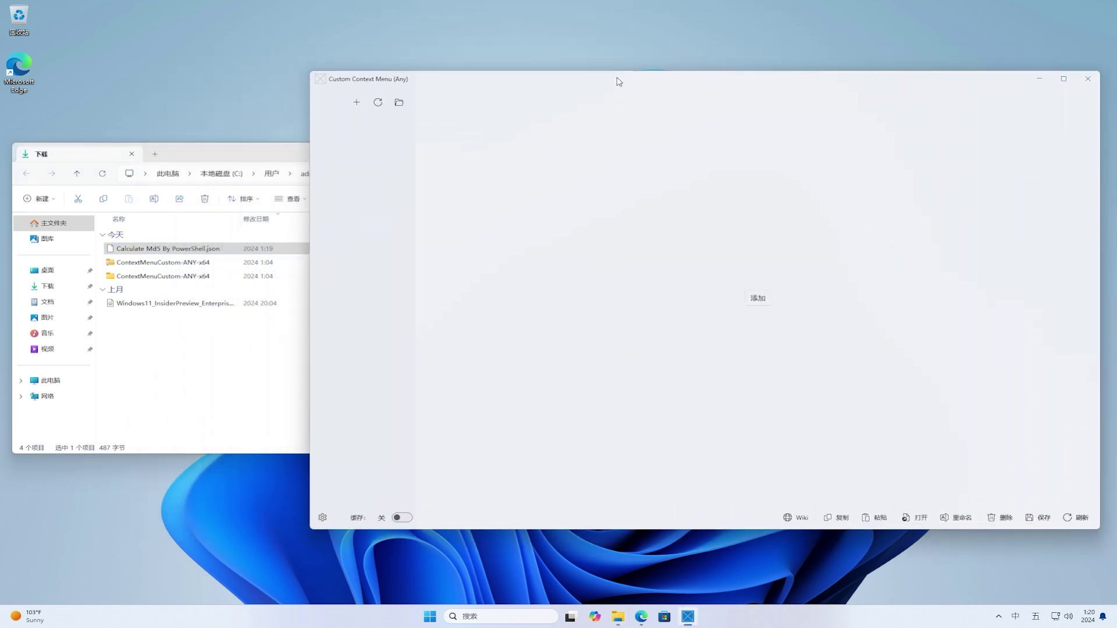
- Open the app's custom_commands folder, move Calculate Md5 By PowerShell.json into it and close both File Explorer windows
{"action": "left_click", "coordinate": [399, 104]}
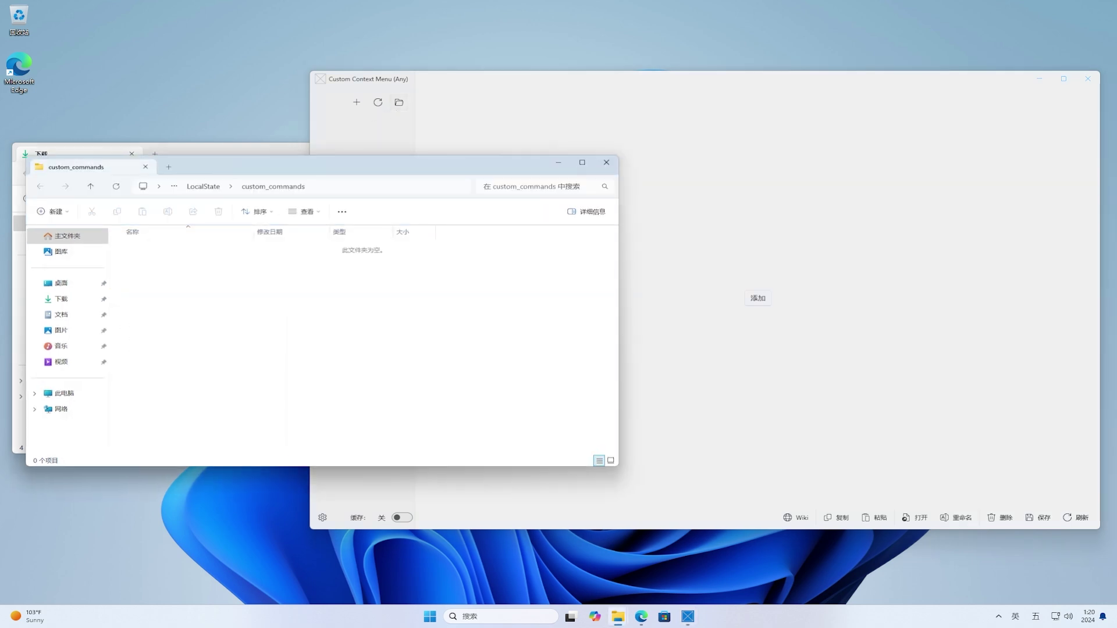
{"action": "left_click_drag", "start_coordinate": [321, 173], "coordinate": [604, 157]}
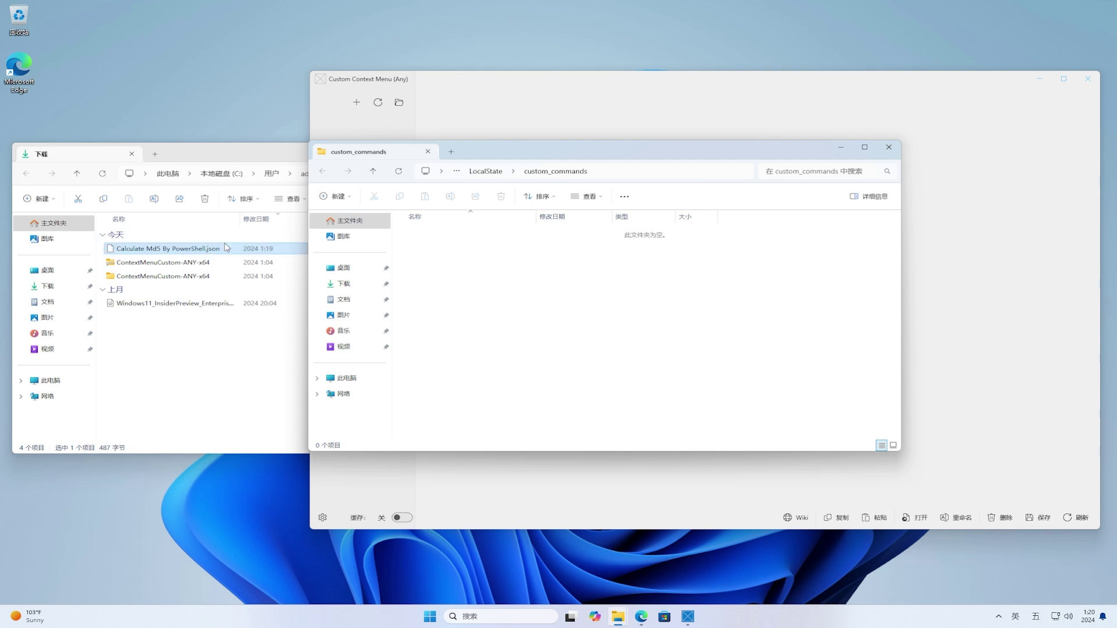
{"action": "left_click_drag", "start_coordinate": [227, 249], "coordinate": [580, 301]}
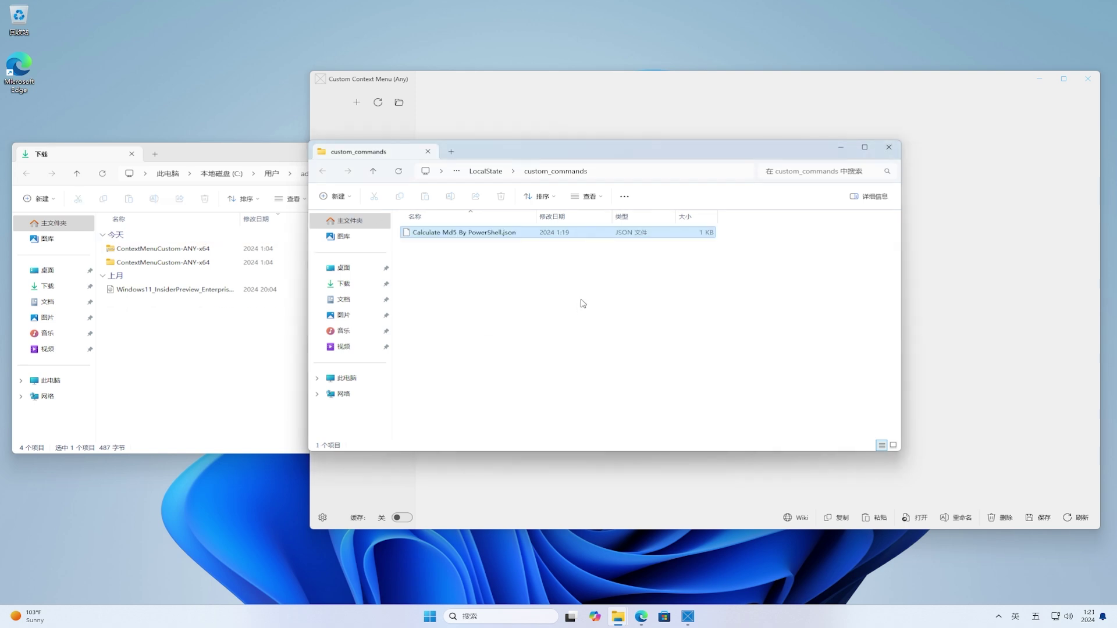
{"action": "left_click", "coordinate": [889, 148]}
{"action": "left_click", "coordinate": [592, 150]}
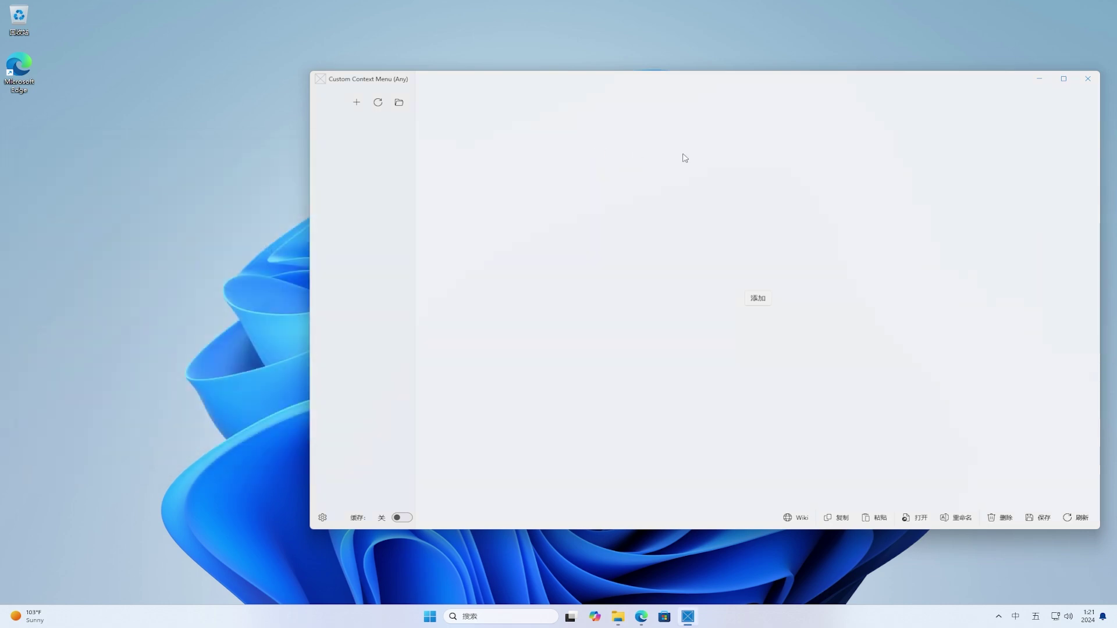
- Restart Custom Context Menu, reposition its window and open the configuration of the Calculate MD5 By PowerShell menu
{"action": "left_click", "coordinate": [1088, 79]}
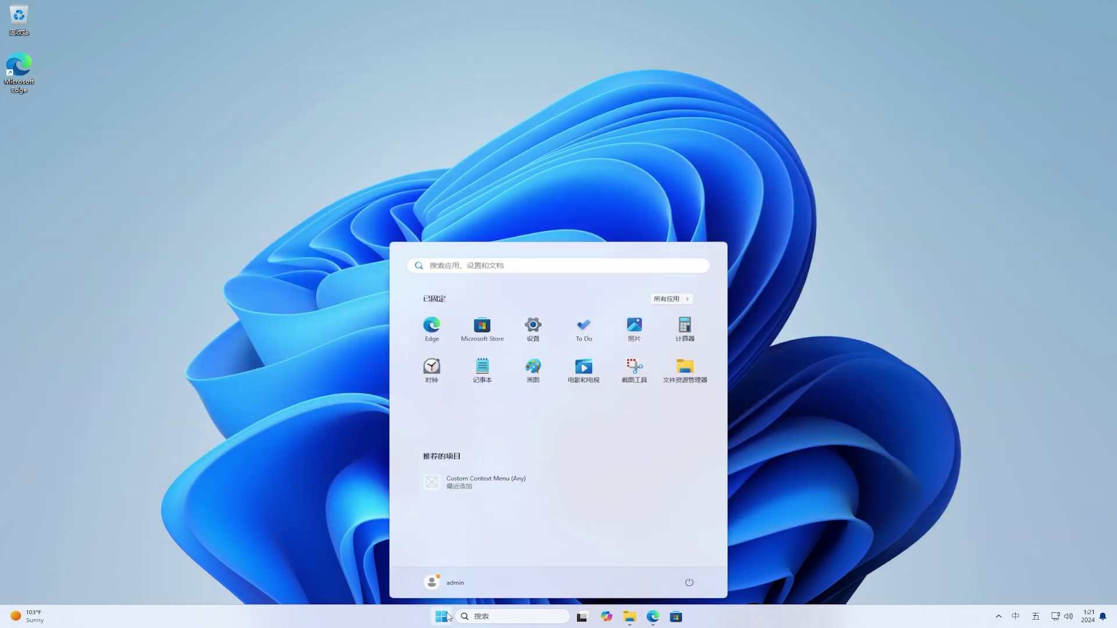
{"action": "left_click", "coordinate": [439, 492]}
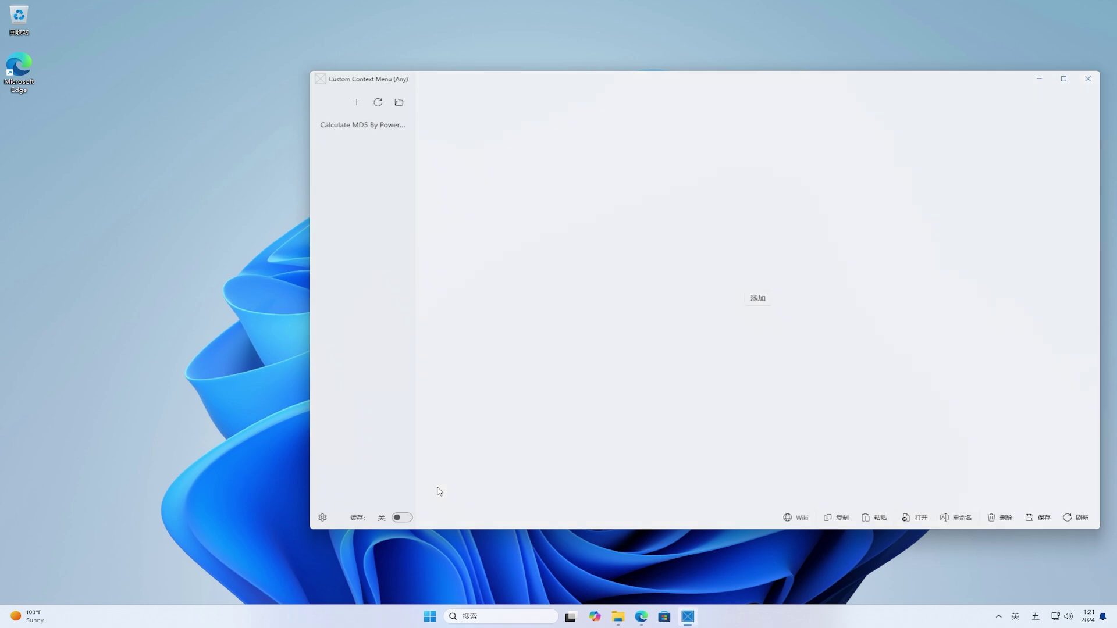
{"action": "left_click_drag", "start_coordinate": [828, 81], "coordinate": [754, 79]}
{"action": "left_click", "coordinate": [299, 123]}
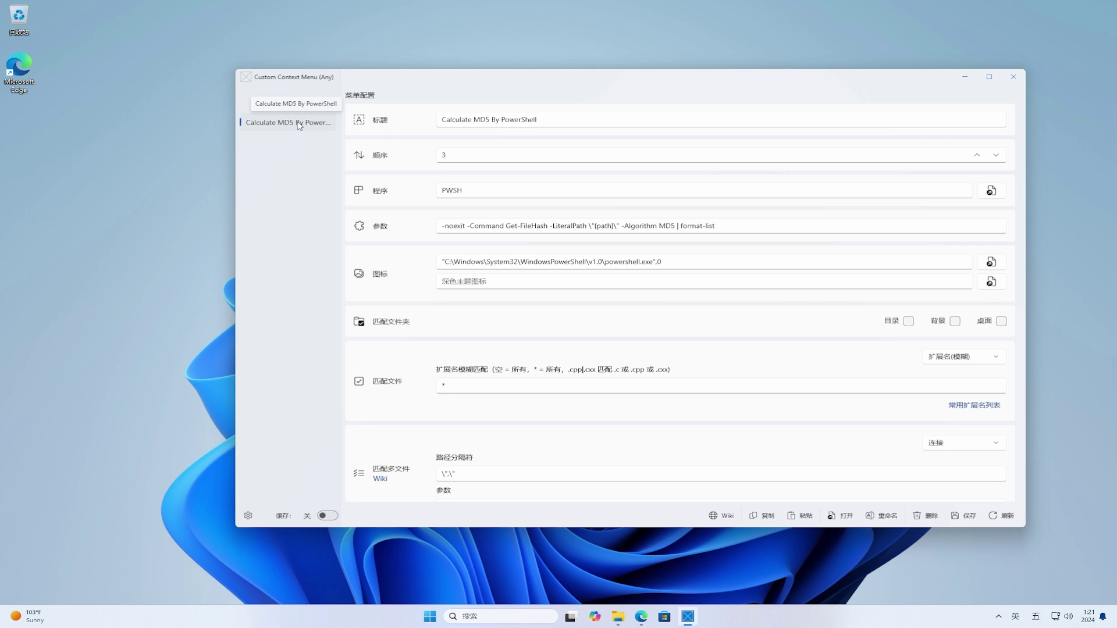
- Minimize Custom Context Menu, create a new text document on the desktop and bring up its context menu
{"action": "left_click", "coordinate": [966, 78]}
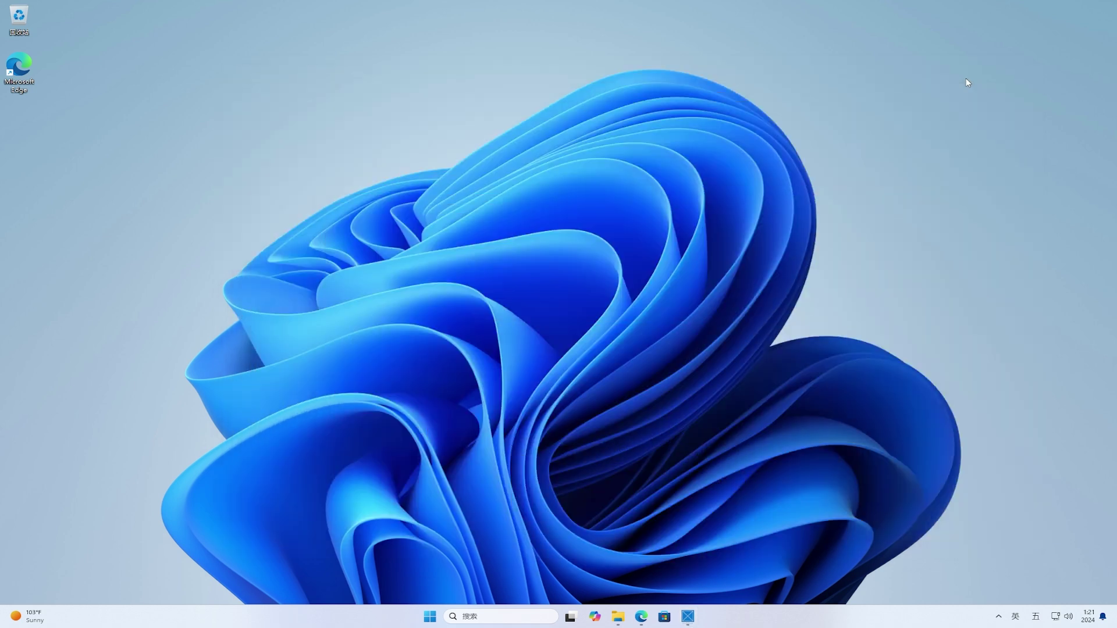
{"action": "right_click", "coordinate": [93, 151]}
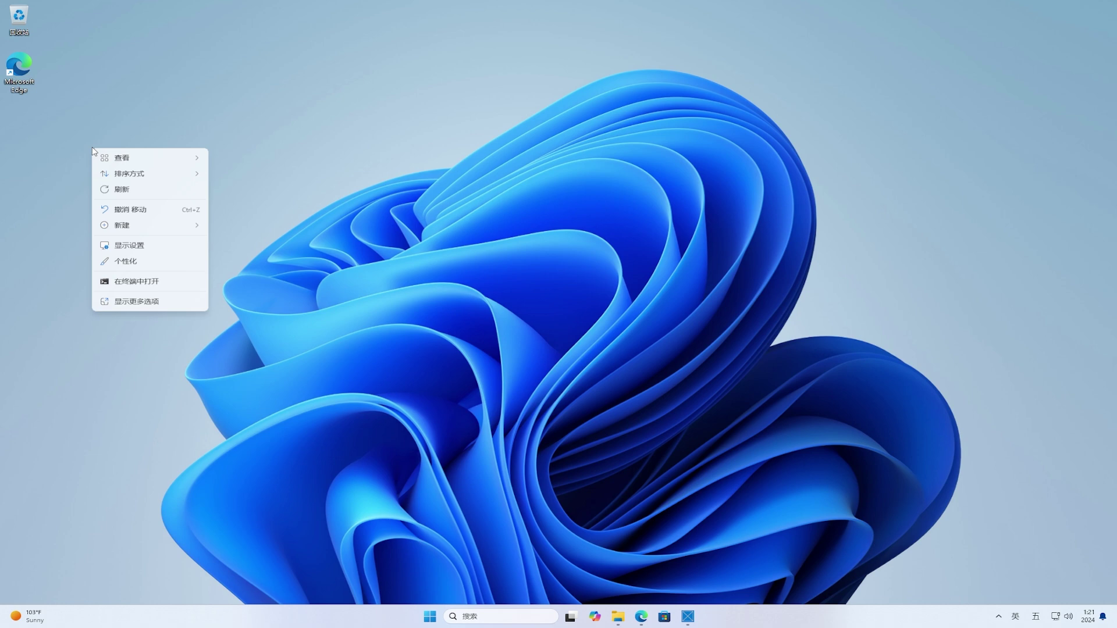
{"action": "right_click", "coordinate": [226, 152]}
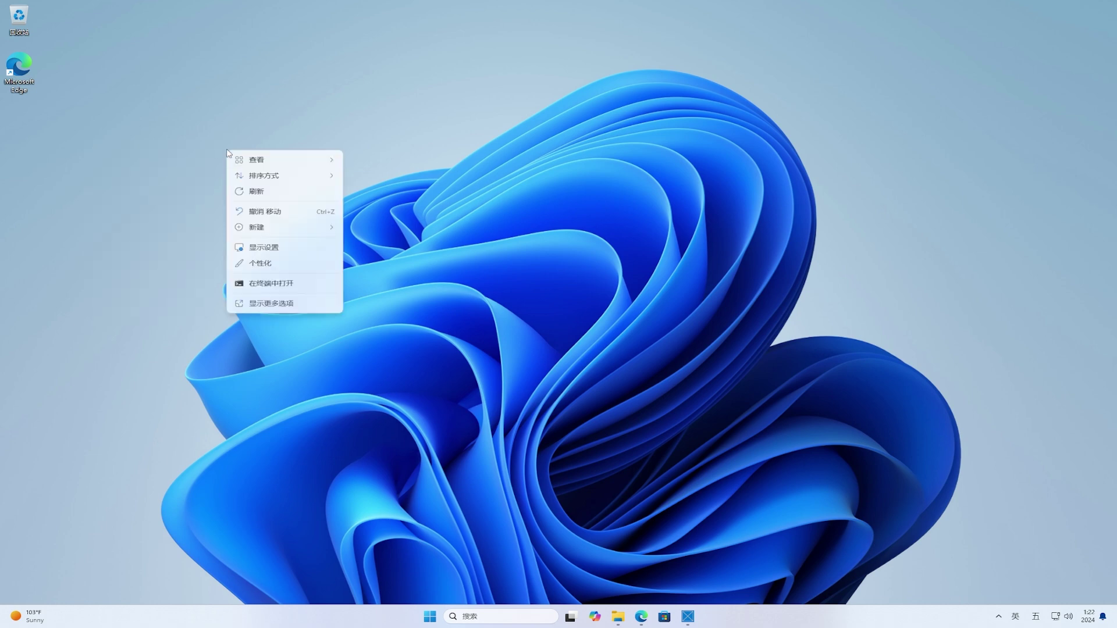
{"action": "mouse_move", "coordinate": [283, 228]}
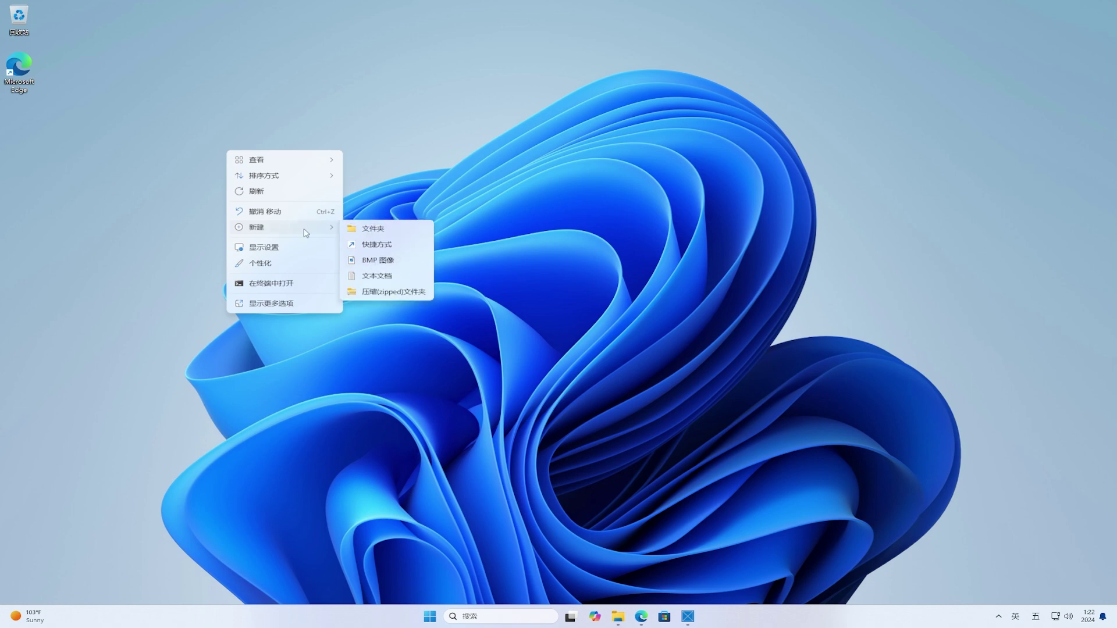
{"action": "left_click", "coordinate": [380, 276]}
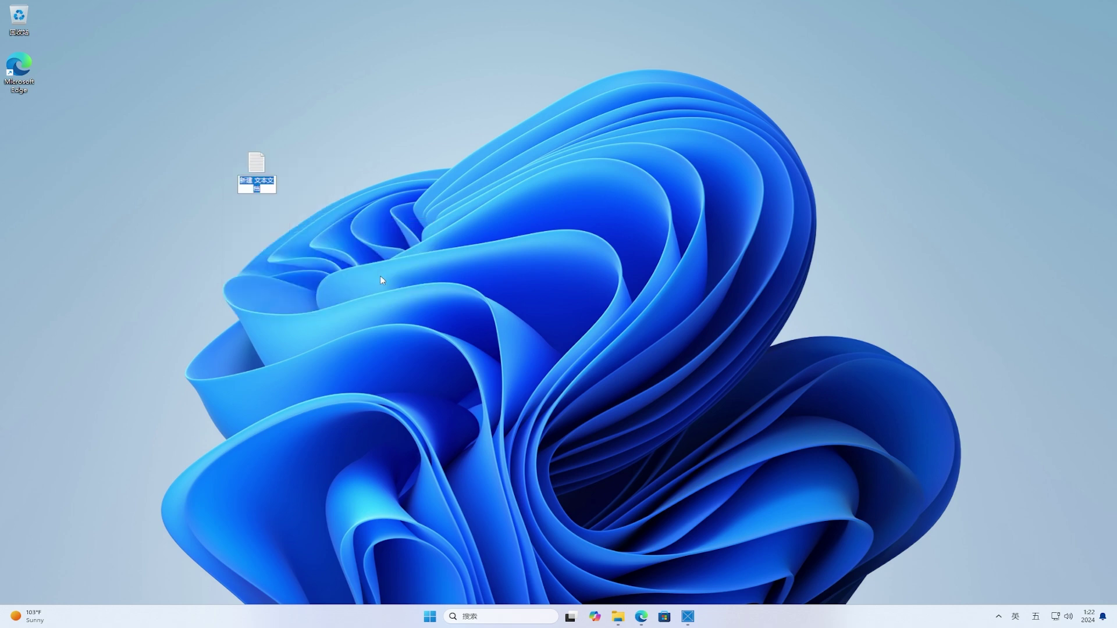
{"action": "right_click", "coordinate": [260, 171]}
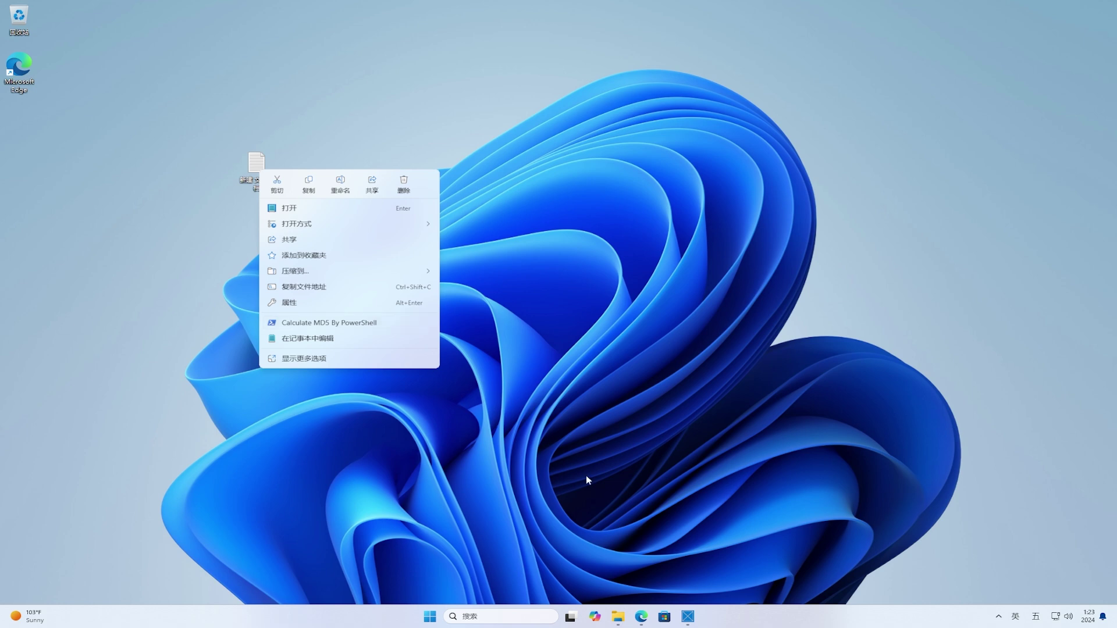
- Retitle the Calculate MD5 By PowerShell menu as 查看md5值, save it and check the desktop text document's context menu
{"action": "left_click", "coordinate": [688, 624]}
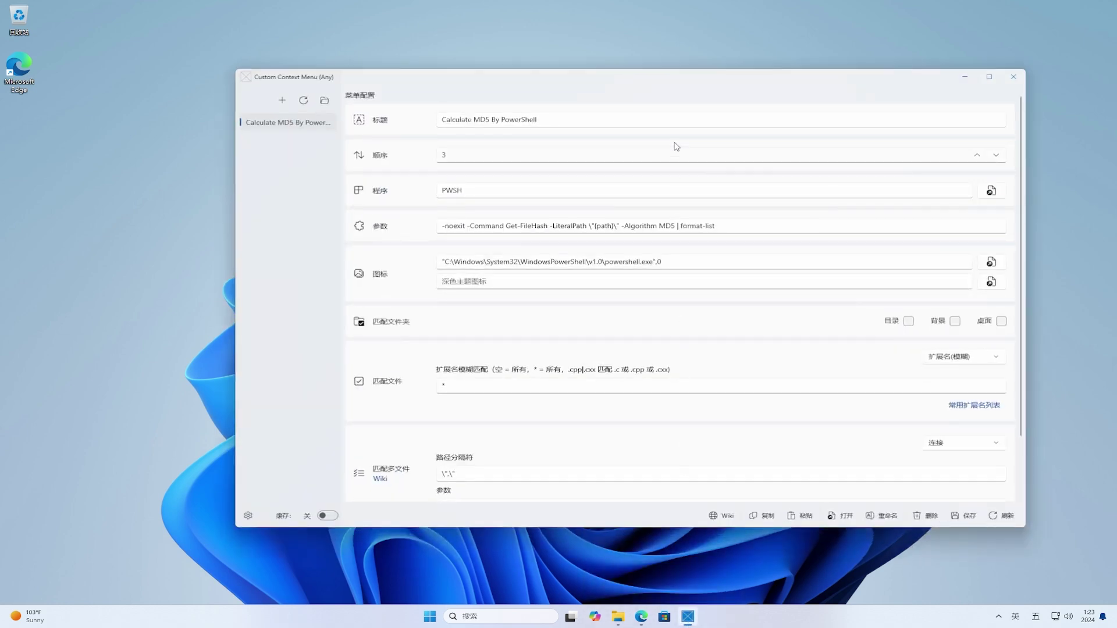
{"action": "left_click", "coordinate": [677, 116]}
{"action": "key", "text": "ctrl+a"}
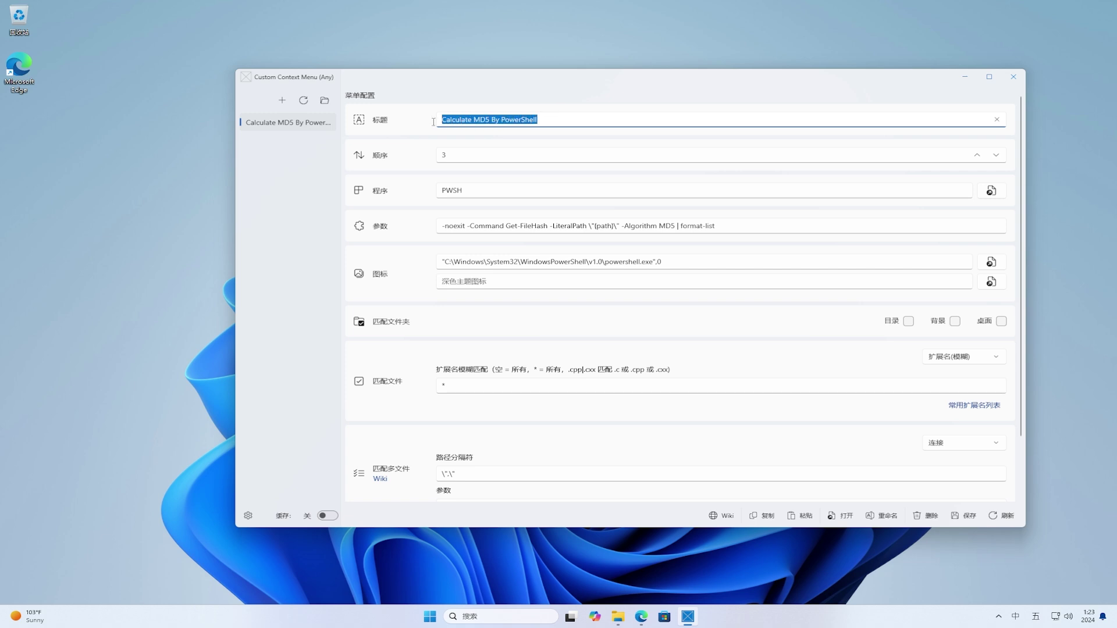
{"action": "type", "text": "s查看"}
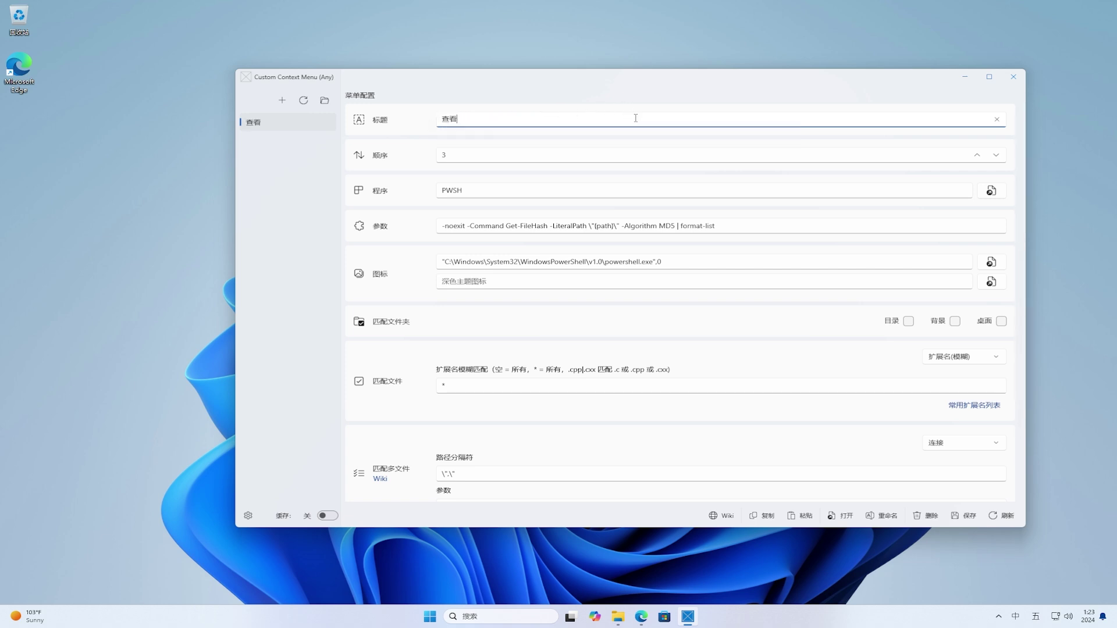
{"action": "key", "text": "shift"}
{"action": "type", "text": "md5"}
{"action": "key", "text": "shift"}
{"action": "type", "text": "值"}
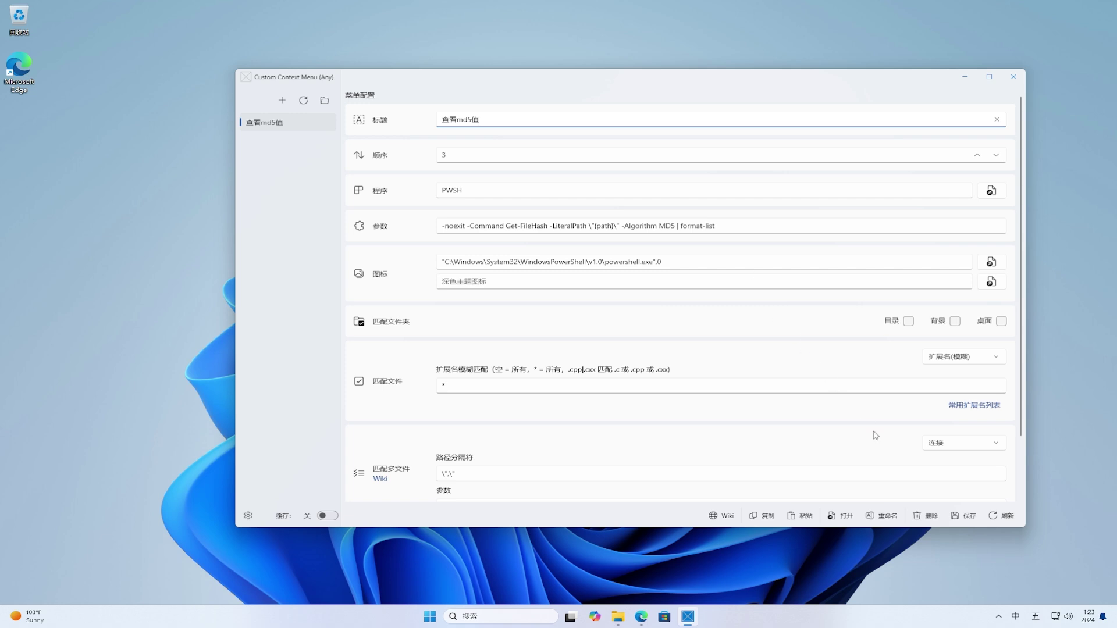
{"action": "left_click", "coordinate": [960, 518]}
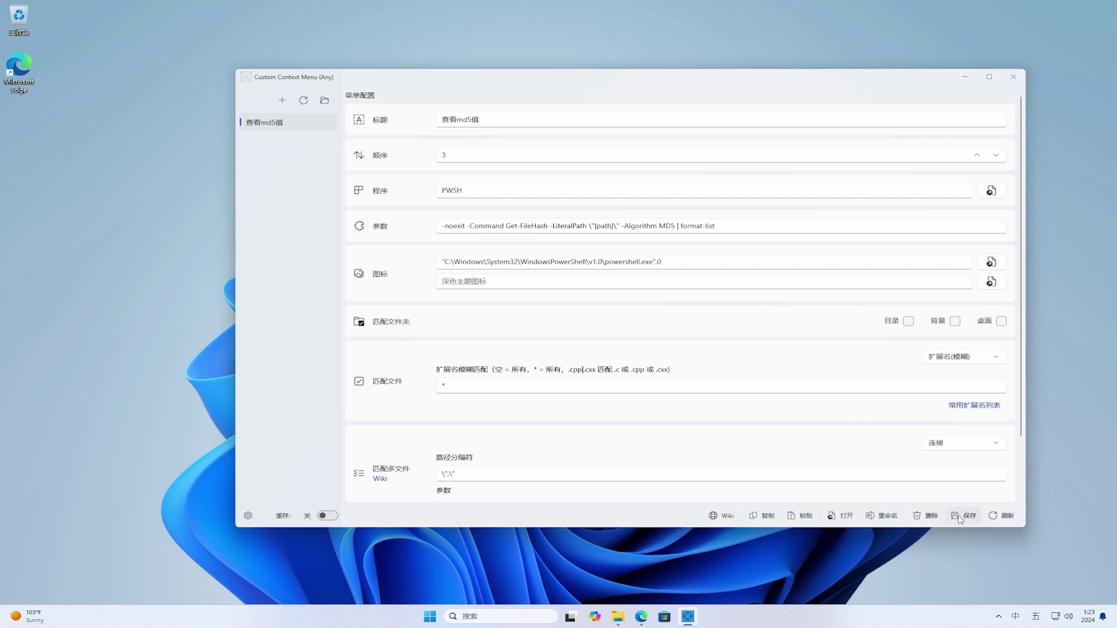
{"action": "left_click", "coordinate": [965, 76]}
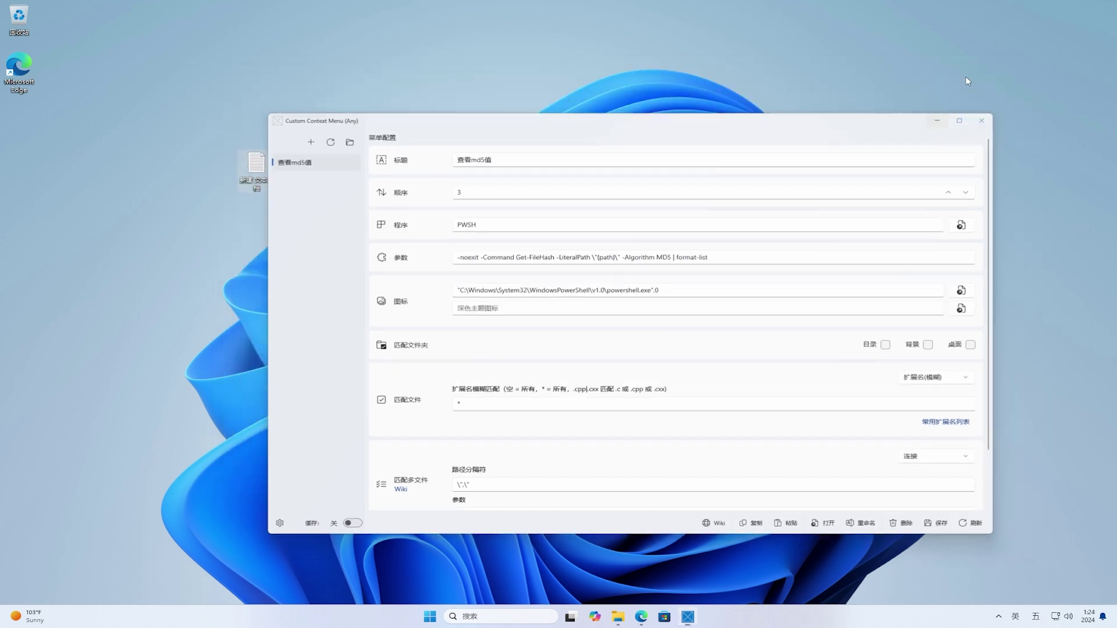
{"action": "right_click", "coordinate": [259, 167]}
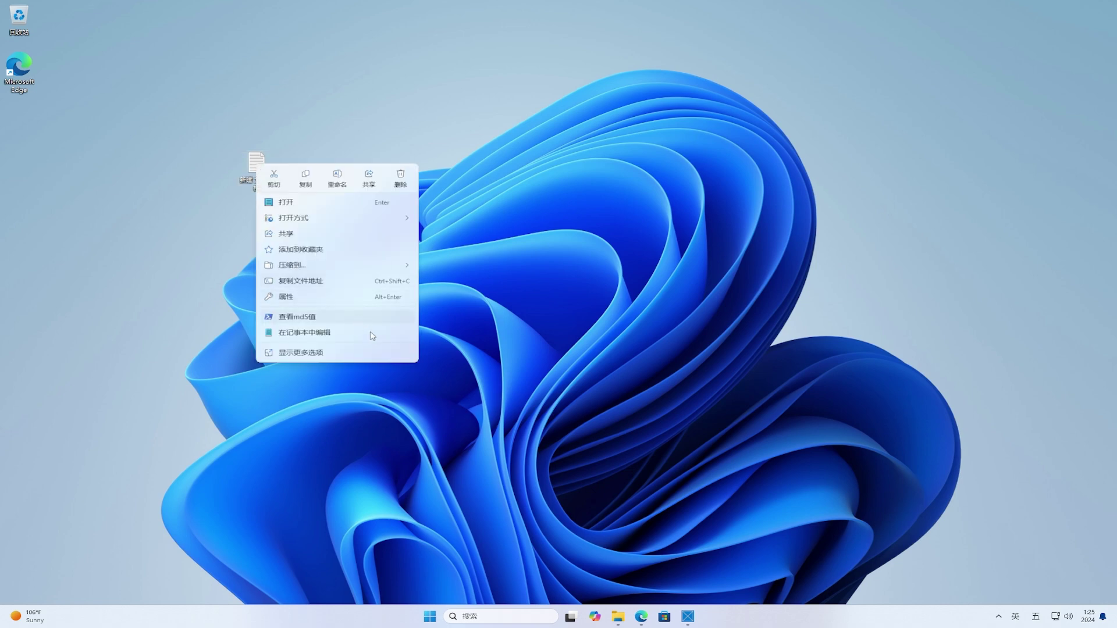
- Switch to Edge, download the Open With VScode.json sample from menuSample and show it in its download folder
{"action": "left_click", "coordinate": [642, 619]}
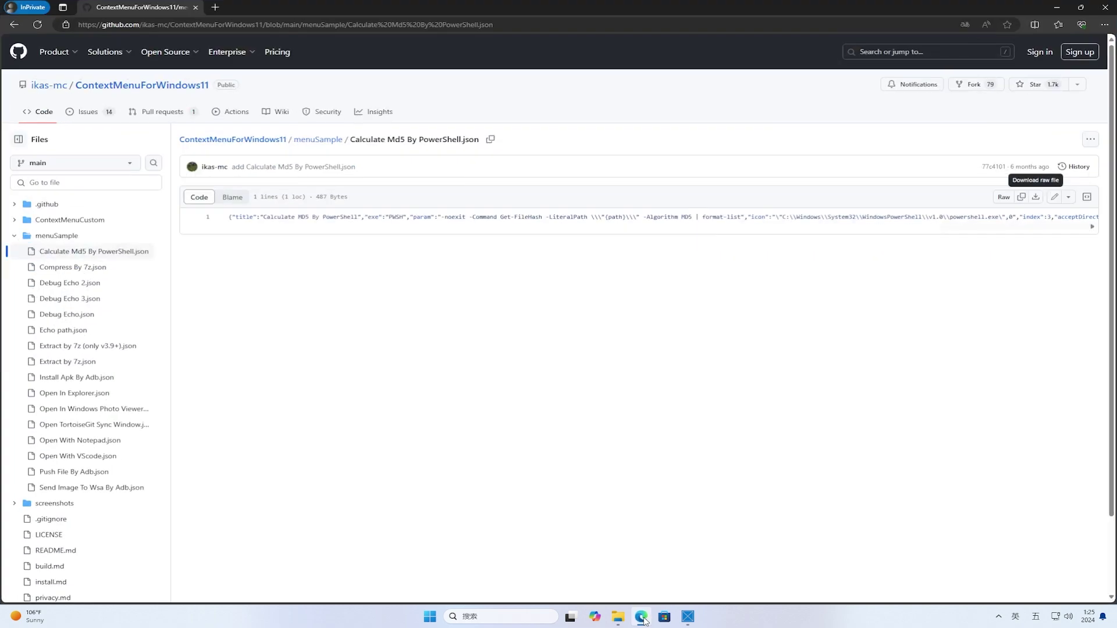
{"action": "left_click", "coordinate": [17, 25]}
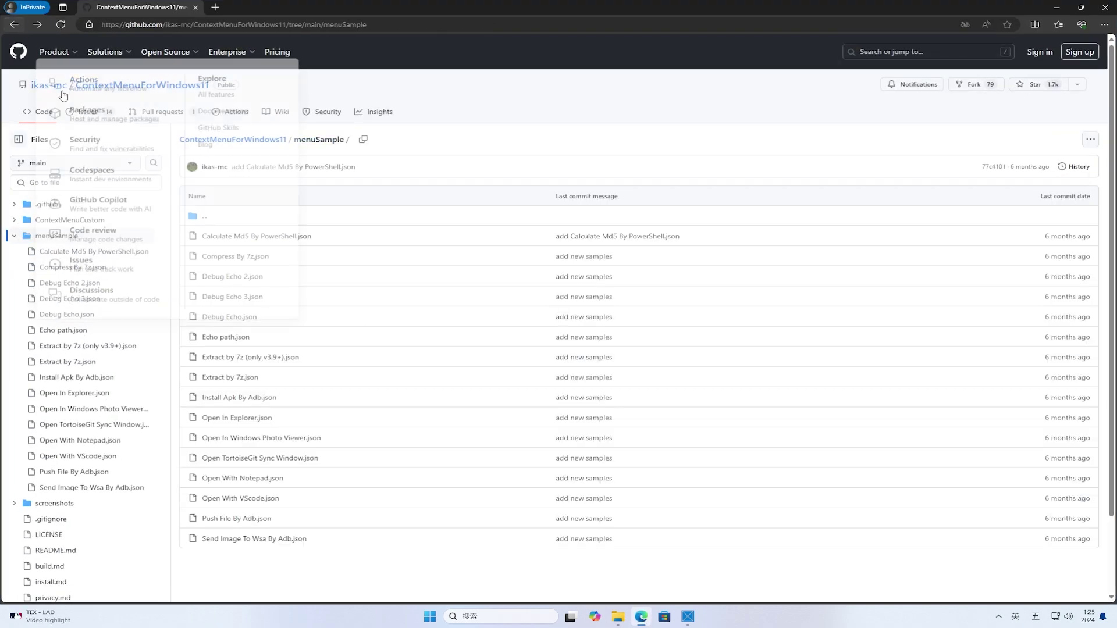
{"action": "left_click", "coordinate": [254, 502]}
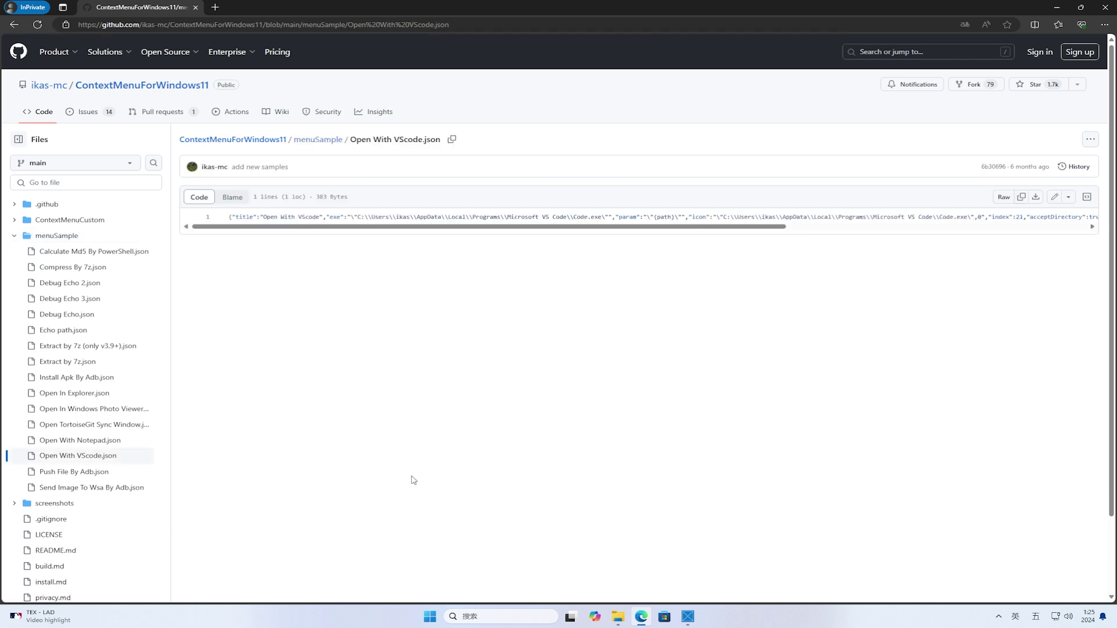
{"action": "left_click", "coordinate": [1035, 198]}
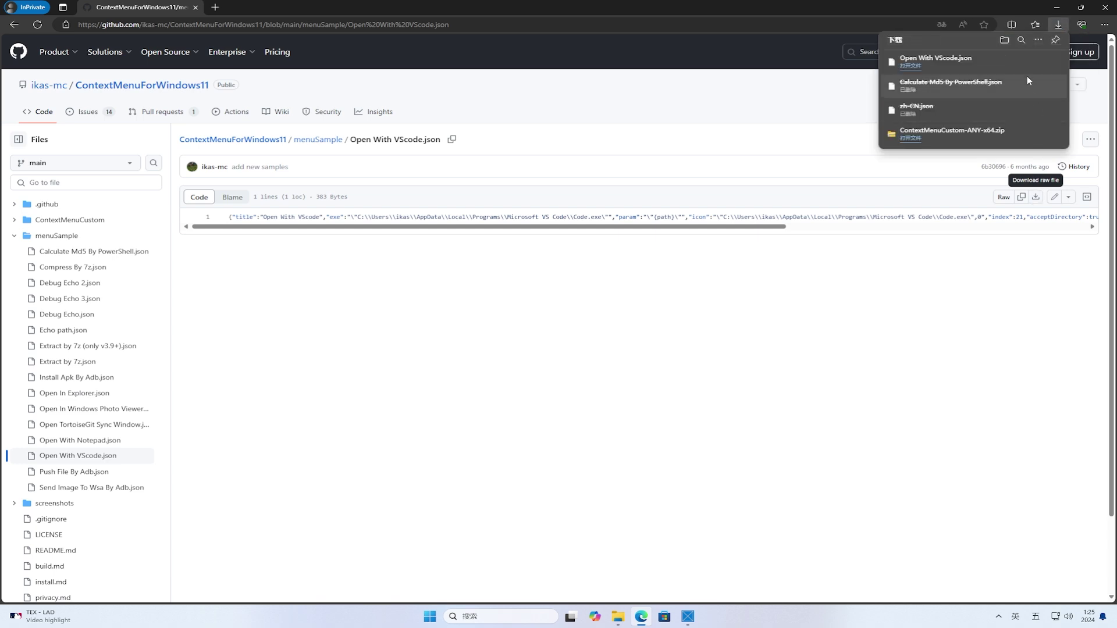
{"action": "left_click", "coordinate": [1022, 62]}
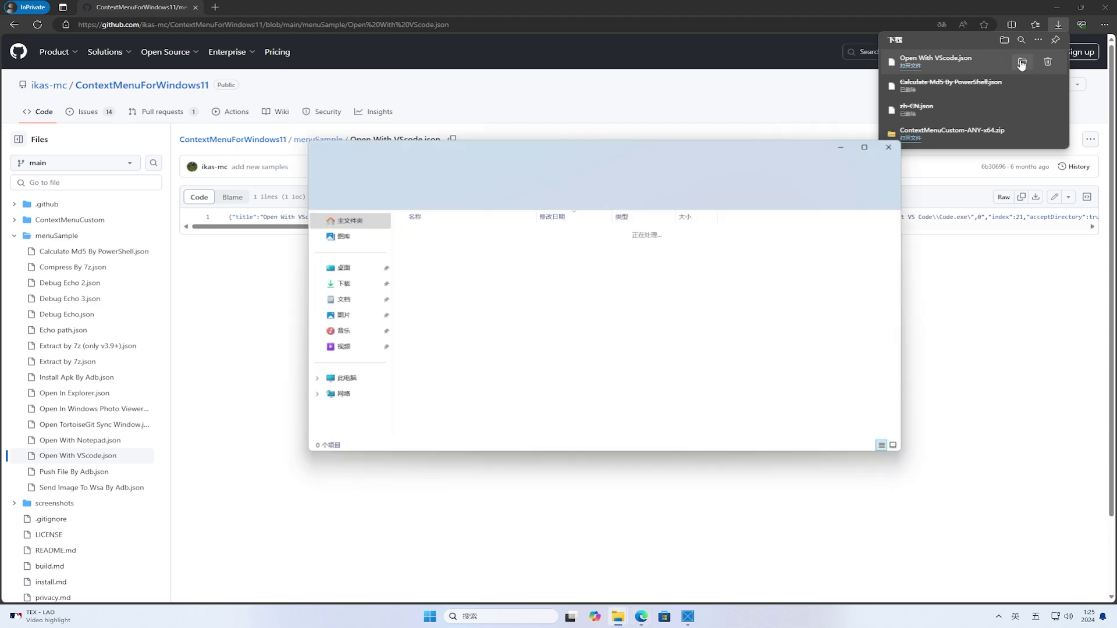
- Move Open With VScode.json from Downloads into the app's custom_commands folder and close both File Explorer windows
{"action": "left_click", "coordinate": [1057, 8]}
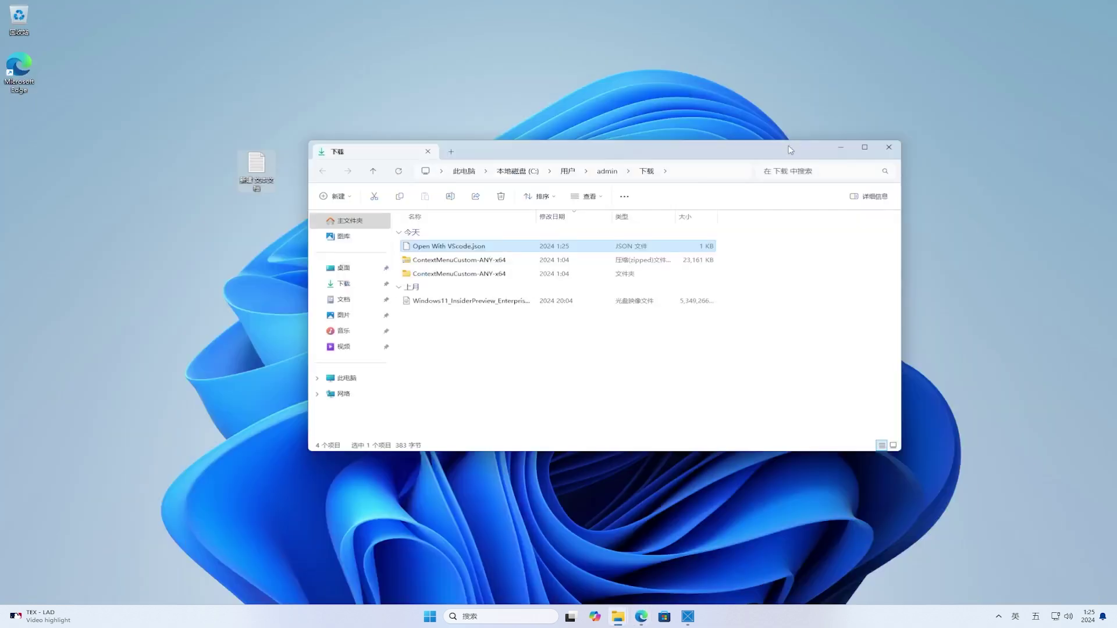
{"action": "left_click_drag", "start_coordinate": [753, 155], "coordinate": [456, 178]}
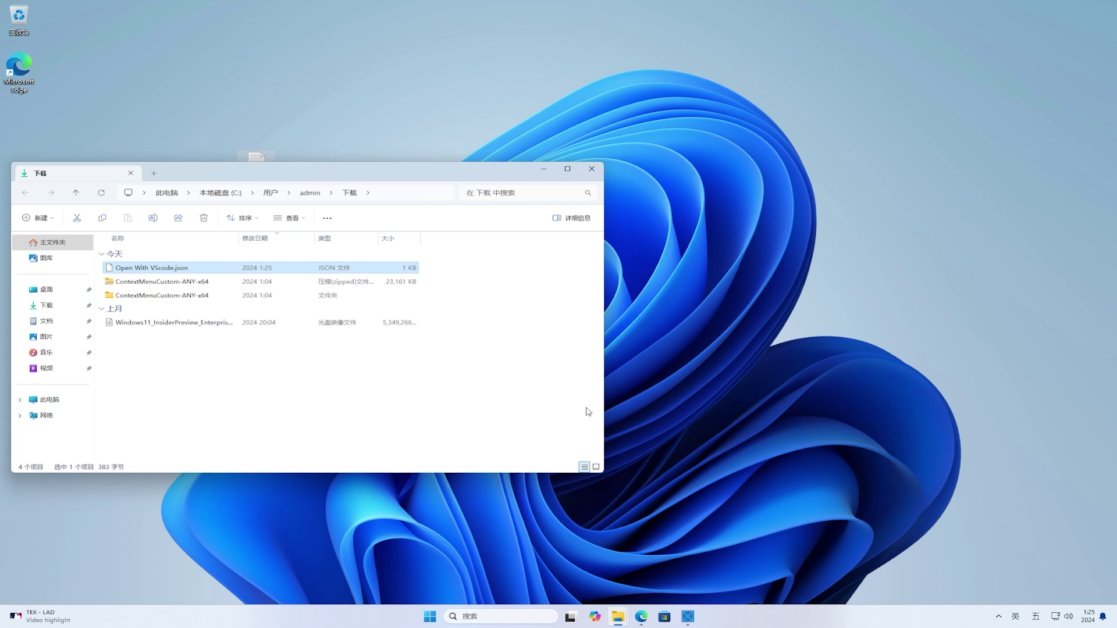
{"action": "left_click", "coordinate": [688, 618]}
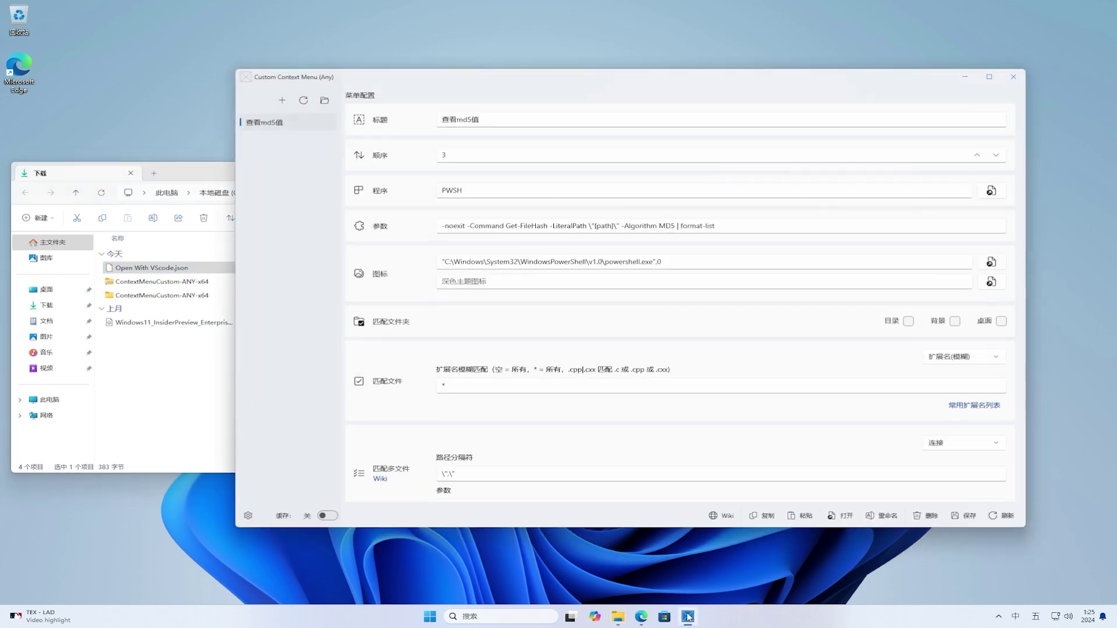
{"action": "left_click", "coordinate": [324, 100]}
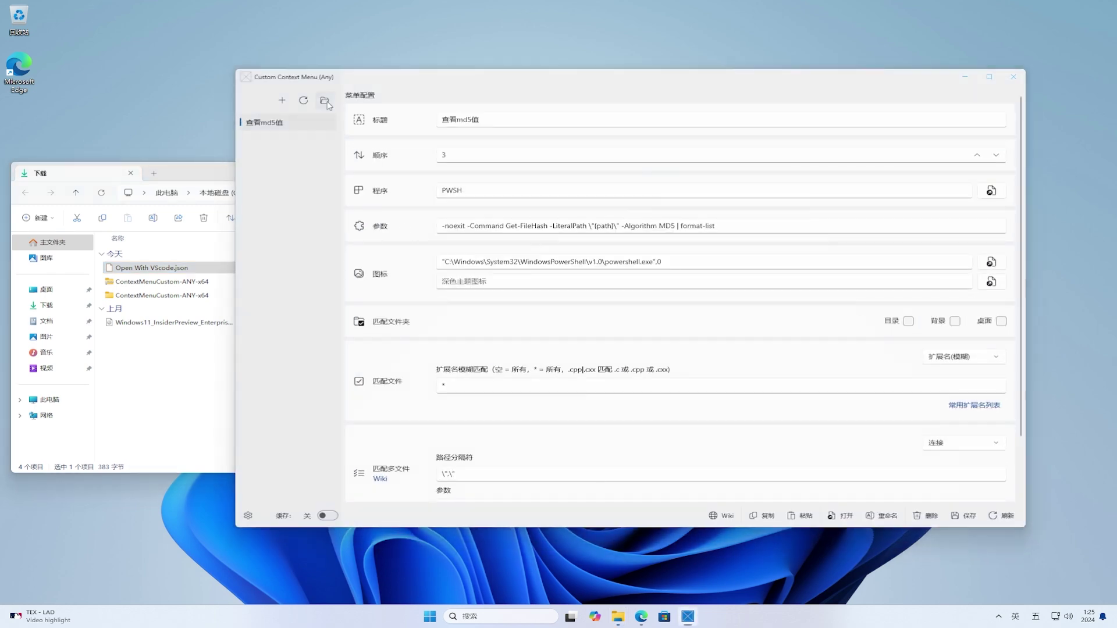
{"action": "left_click", "coordinate": [965, 77]}
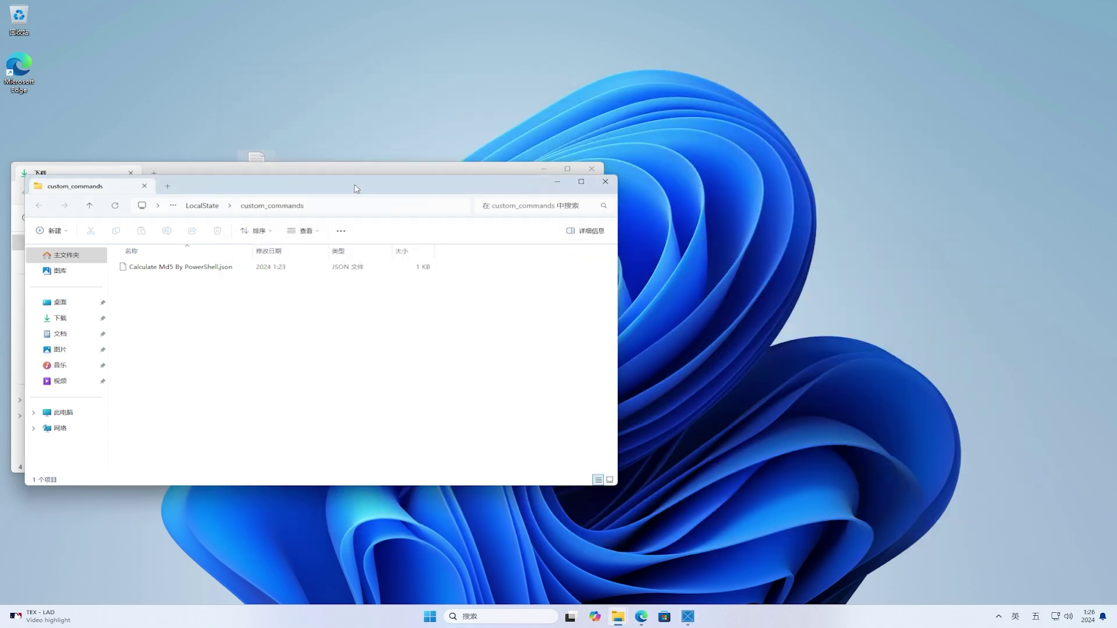
{"action": "left_click_drag", "start_coordinate": [356, 189], "coordinate": [661, 177]}
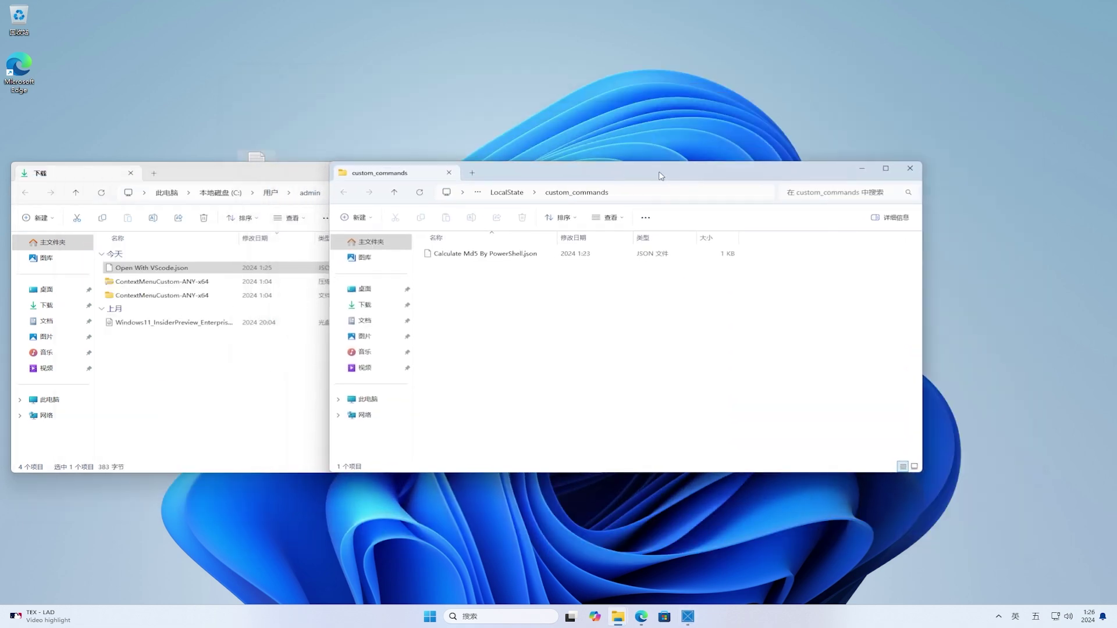
{"action": "left_click_drag", "start_coordinate": [112, 272], "coordinate": [675, 367]}
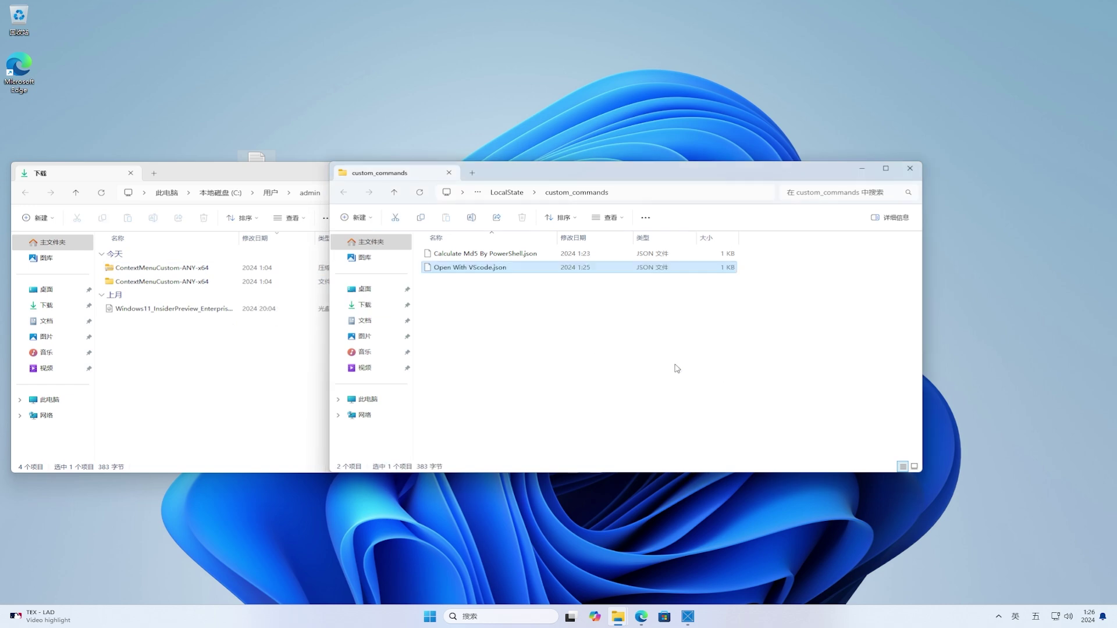
{"action": "left_click", "coordinate": [917, 169]}
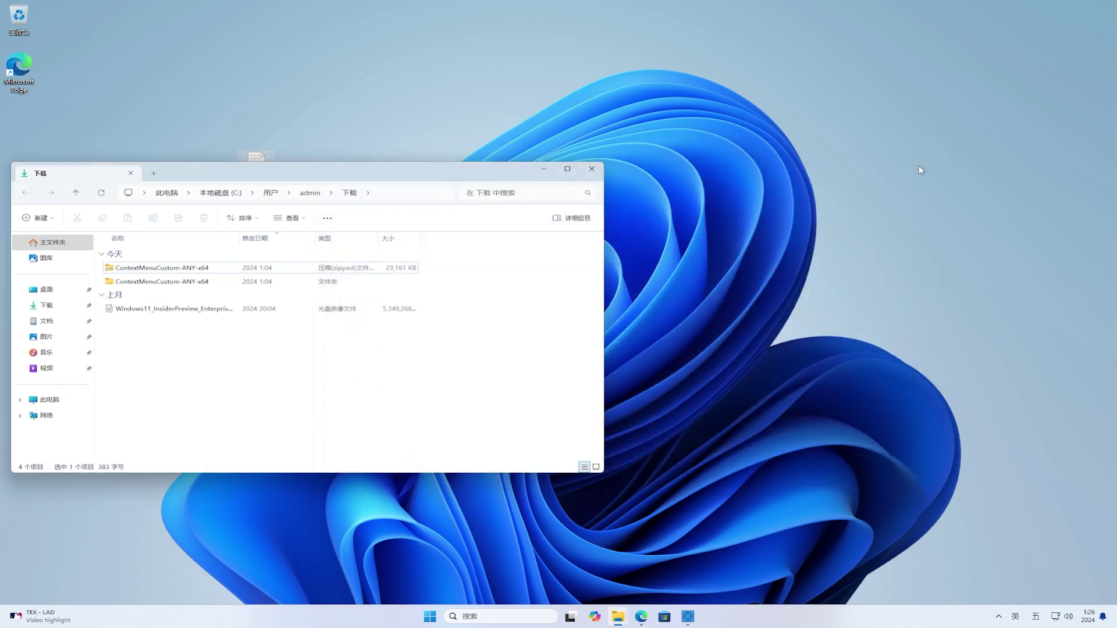
{"action": "left_click", "coordinate": [592, 169]}
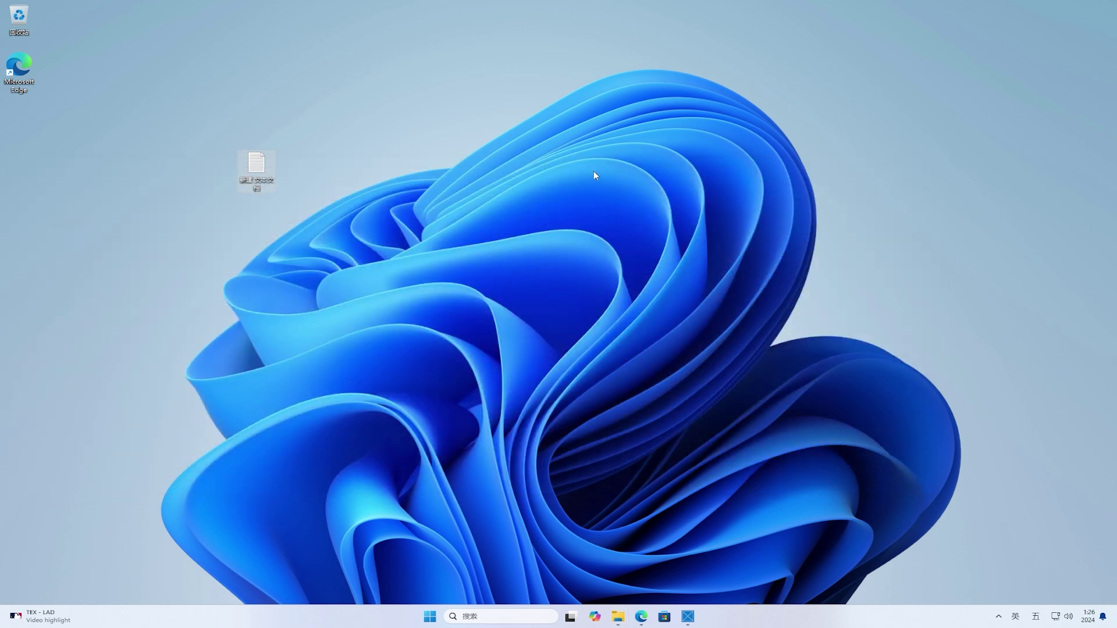
- Restart Custom Context Menu and open the configuration of the Open With VScode menu
{"action": "left_click", "coordinate": [688, 616]}
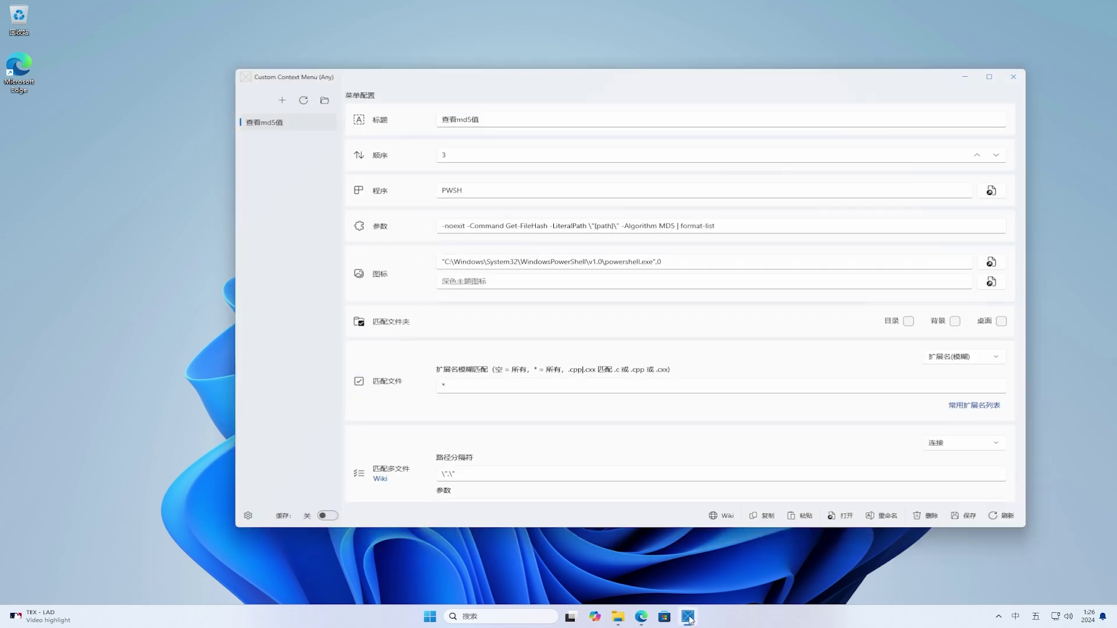
{"action": "left_click", "coordinate": [1013, 77]}
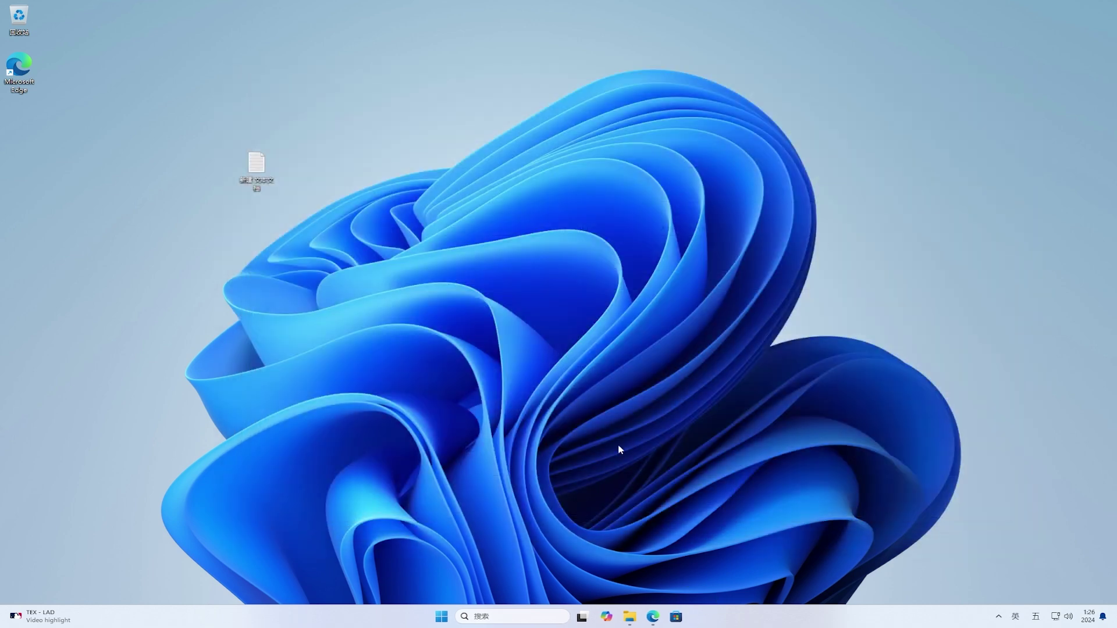
{"action": "left_click", "coordinate": [441, 616]}
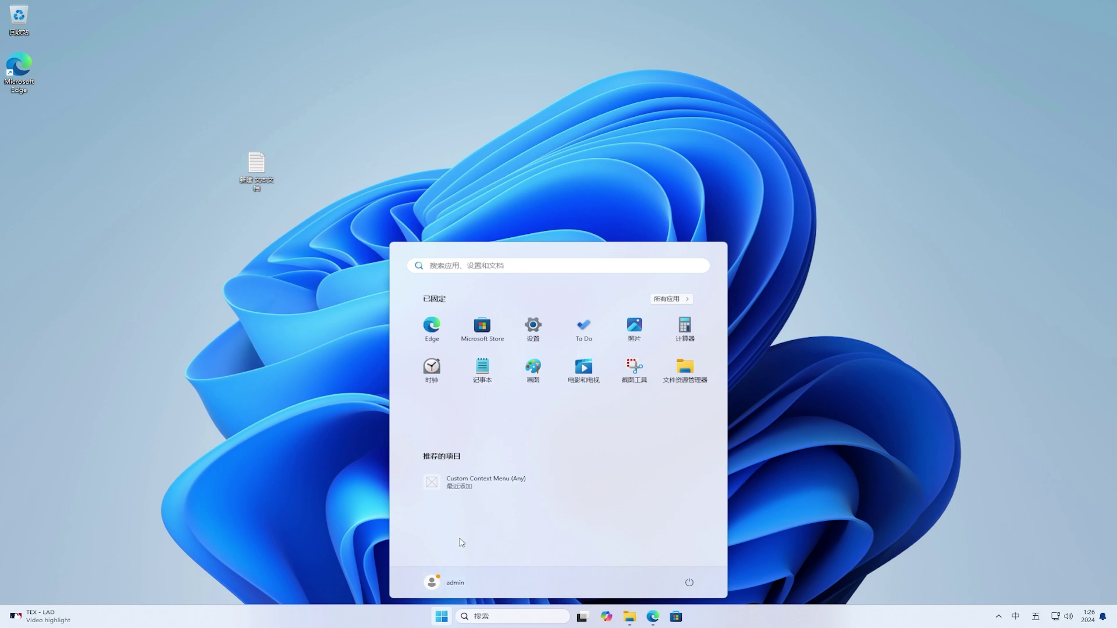
{"action": "left_click", "coordinate": [464, 484]}
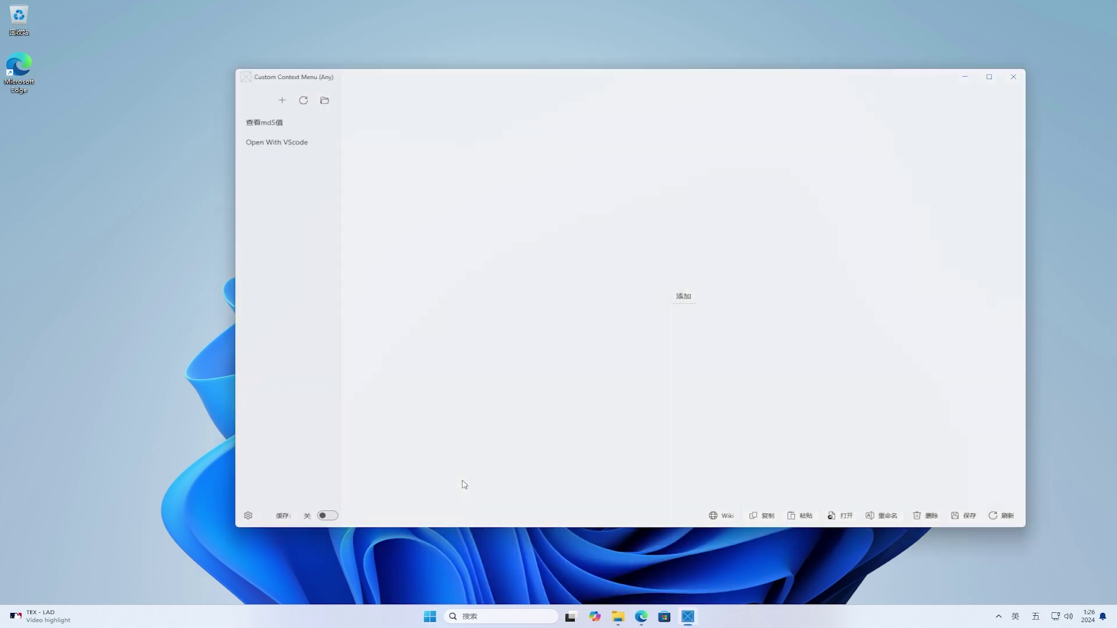
{"action": "left_click", "coordinate": [272, 146]}
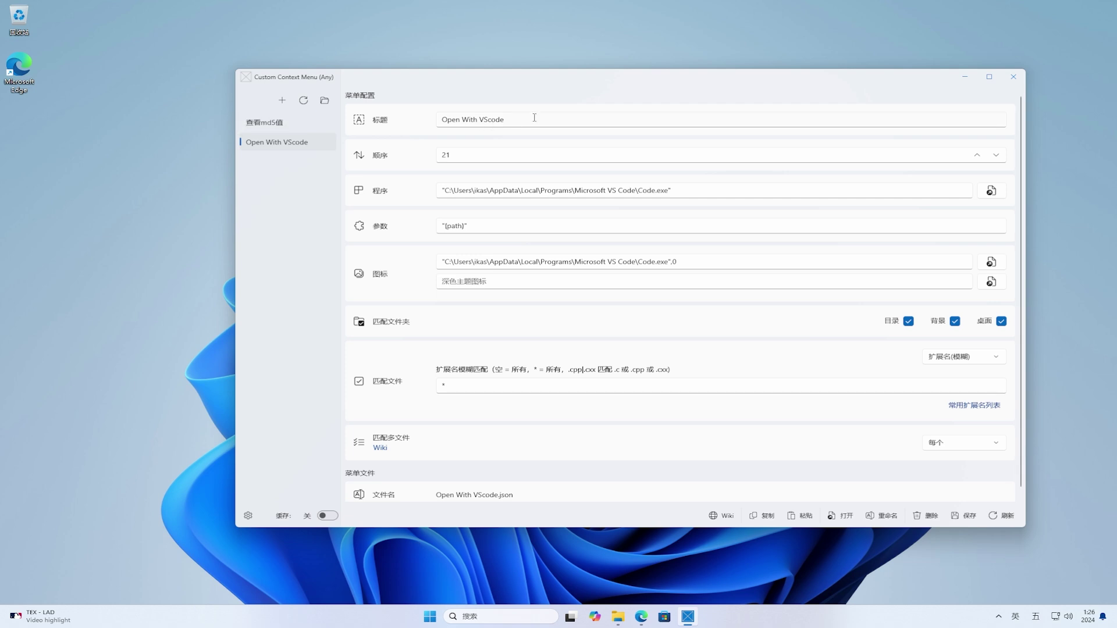
- Set the title of the Open With VScode menu to 使用vscode打开文件 and save it
{"action": "left_click_drag", "start_coordinate": [531, 119], "coordinate": [423, 117]}
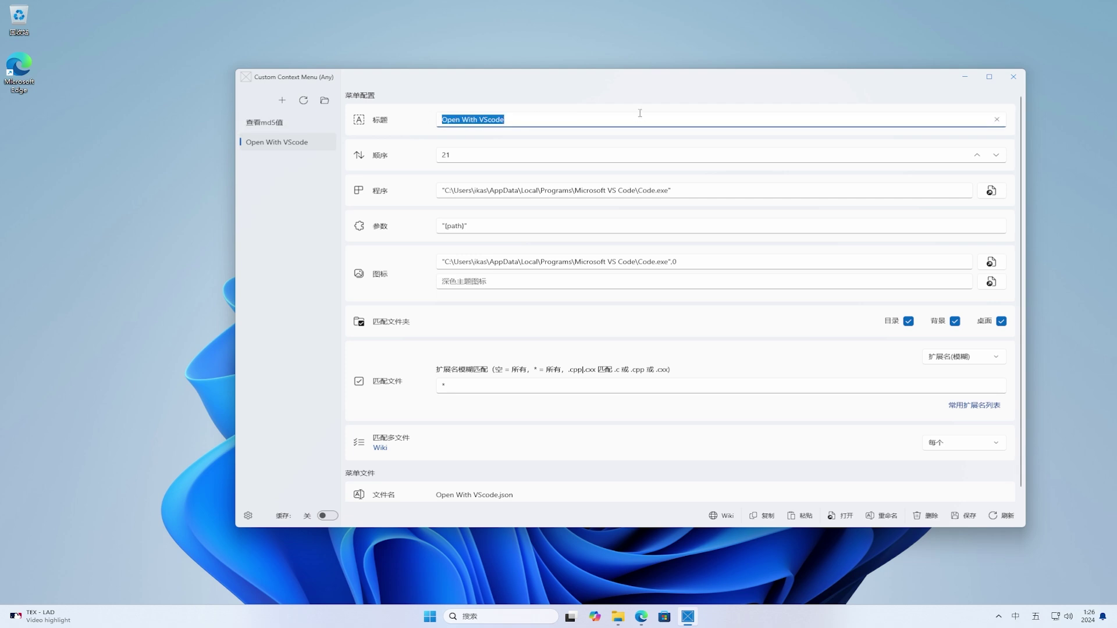
{"action": "type", "text": "使用"}
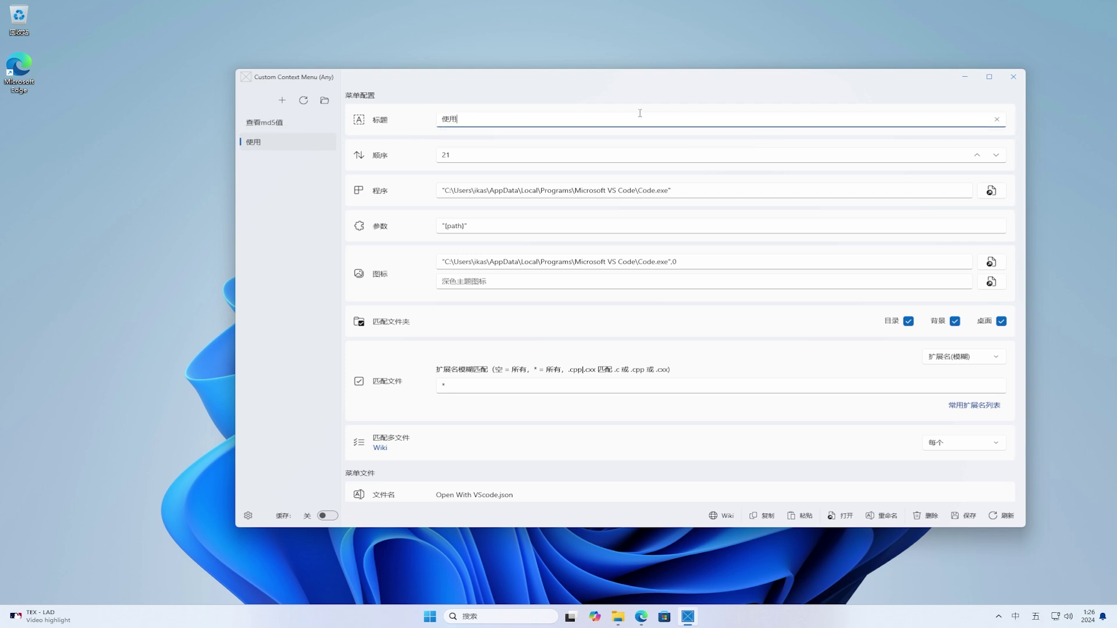
{"action": "key", "text": "shift"}
{"action": "type", "text": "vscoder"}
{"action": "key", "text": "shift"}
{"action": "type", "text": "scode打开文件"}
{"action": "left_click", "coordinate": [961, 516]}
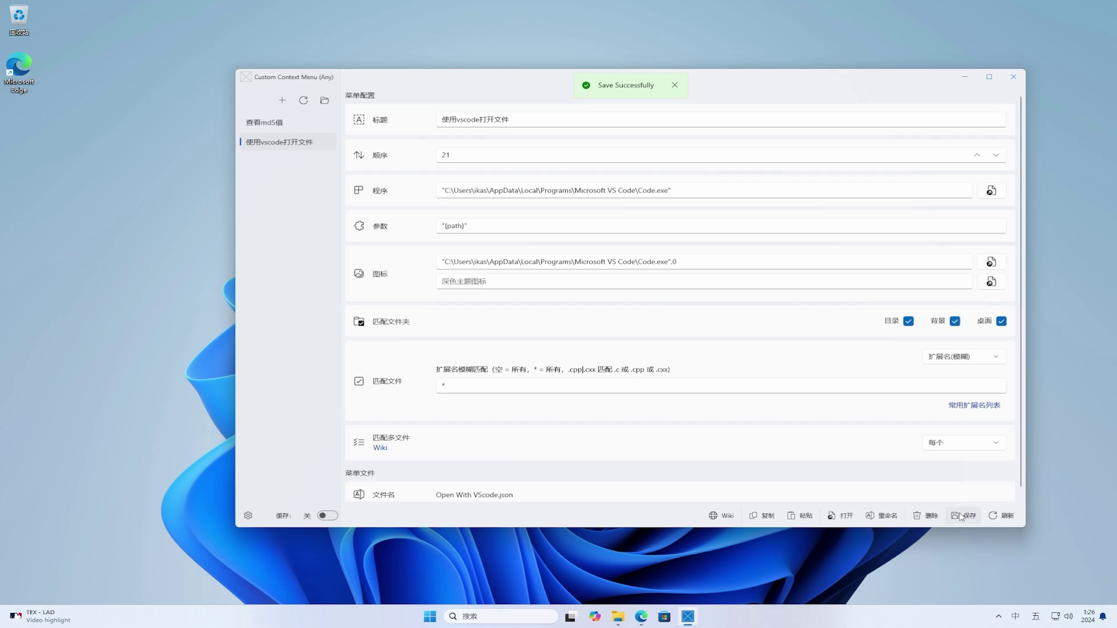
- Check the Open With submenu in the desktop text document's context menu, then return to Custom Context Menu
{"action": "left_click", "coordinate": [965, 77]}
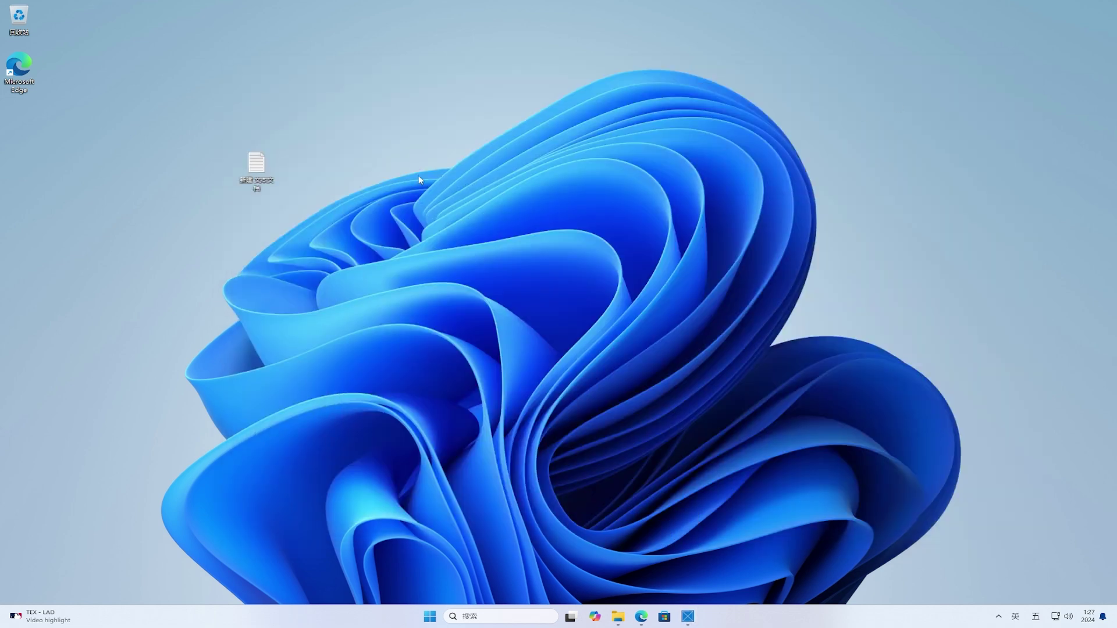
{"action": "right_click", "coordinate": [254, 169]}
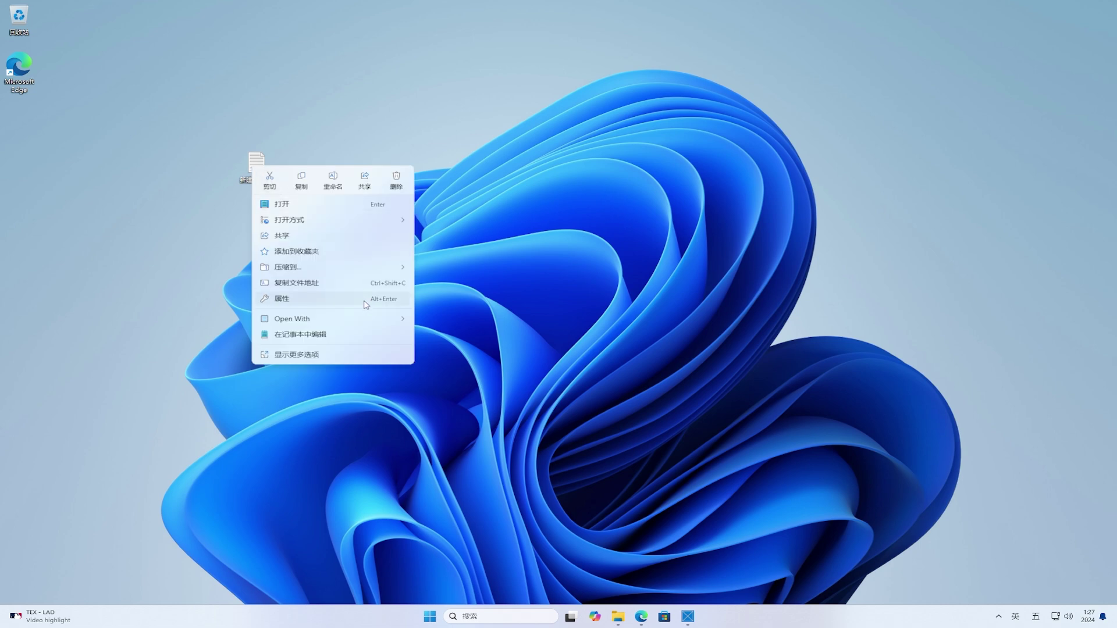
{"action": "mouse_move", "coordinate": [380, 318]}
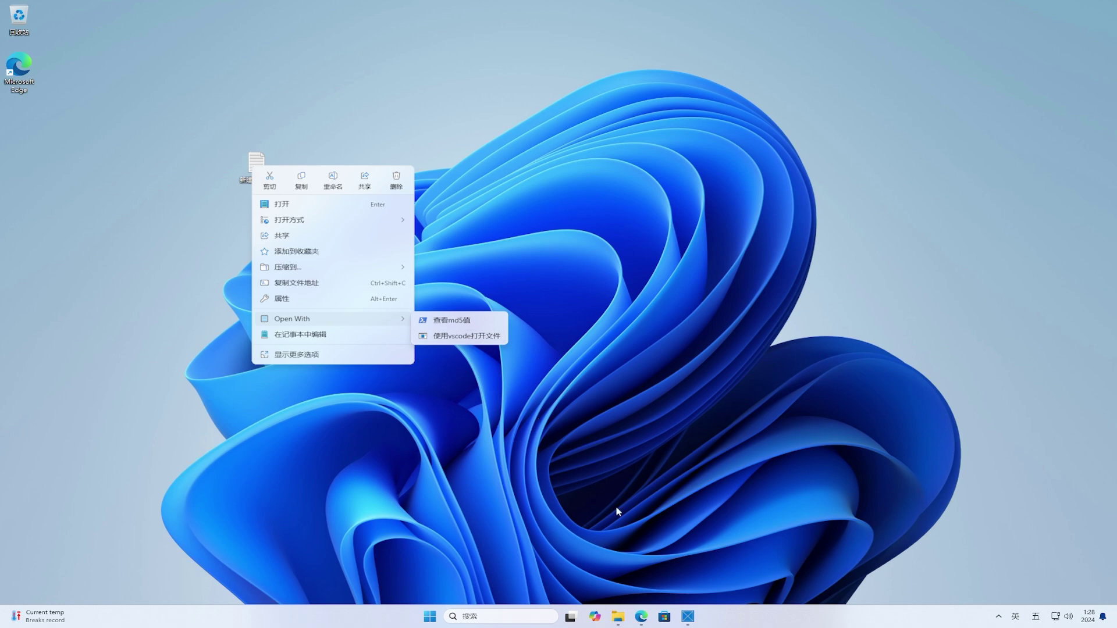
{"action": "left_click", "coordinate": [696, 622]}
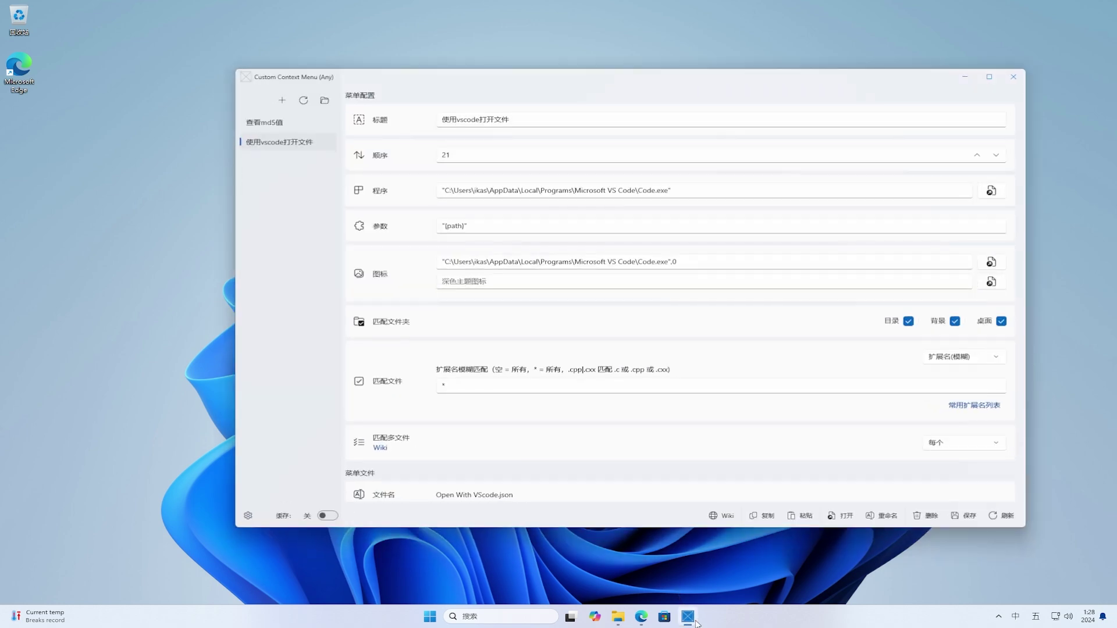